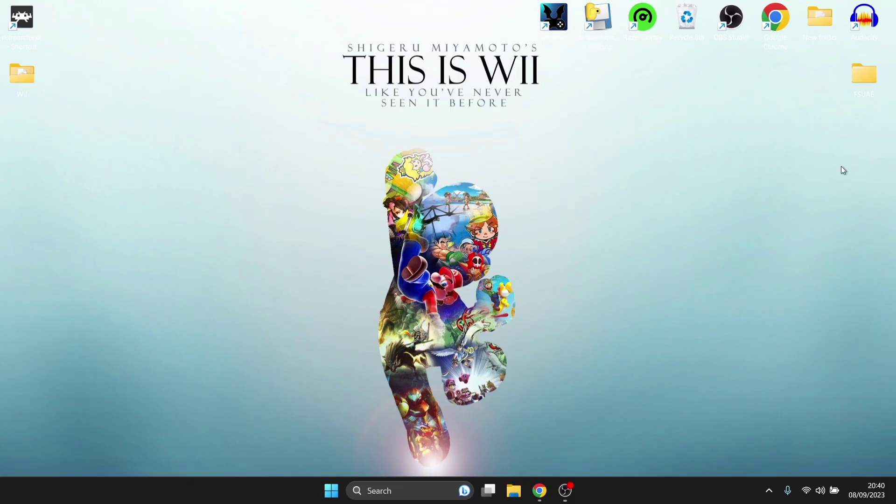
# - Launch RetroArch from the desktop and open the Core Downloader in the Online Updater
pyautogui.doubleClick(21, 15)
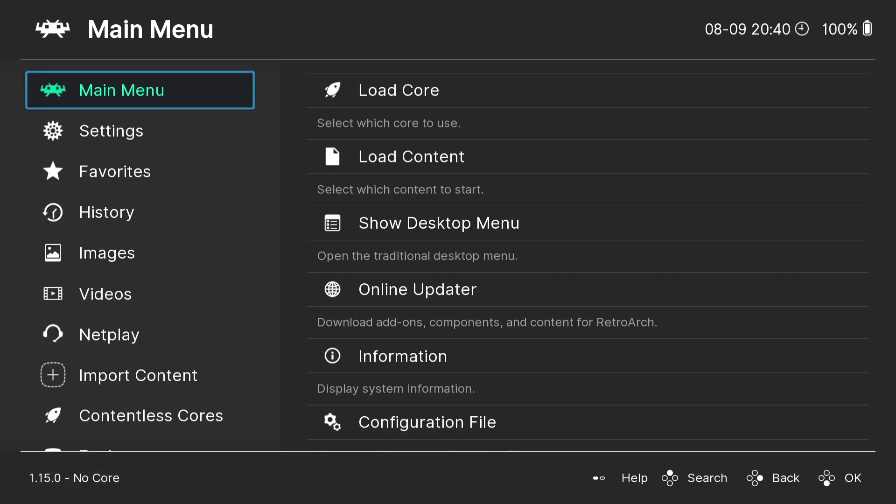
pyautogui.press('Right')
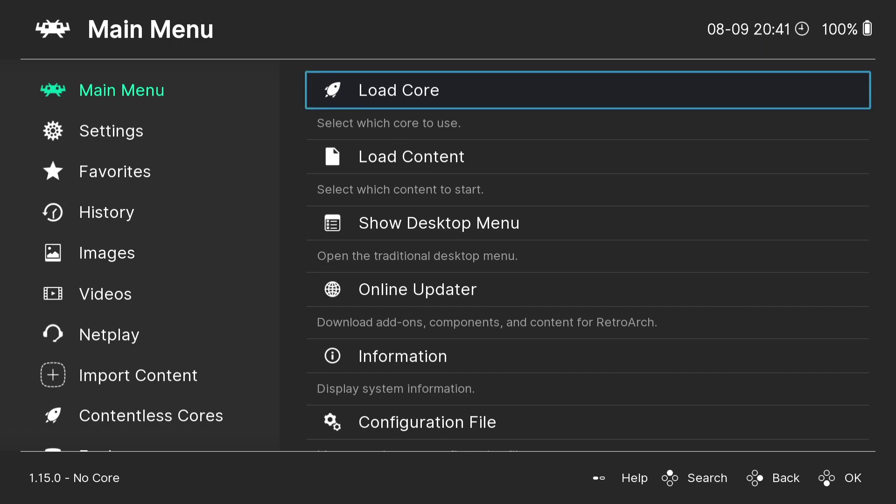
pyautogui.press('Down')
pyautogui.press('Down')
pyautogui.press('Down')
pyautogui.press('Return')
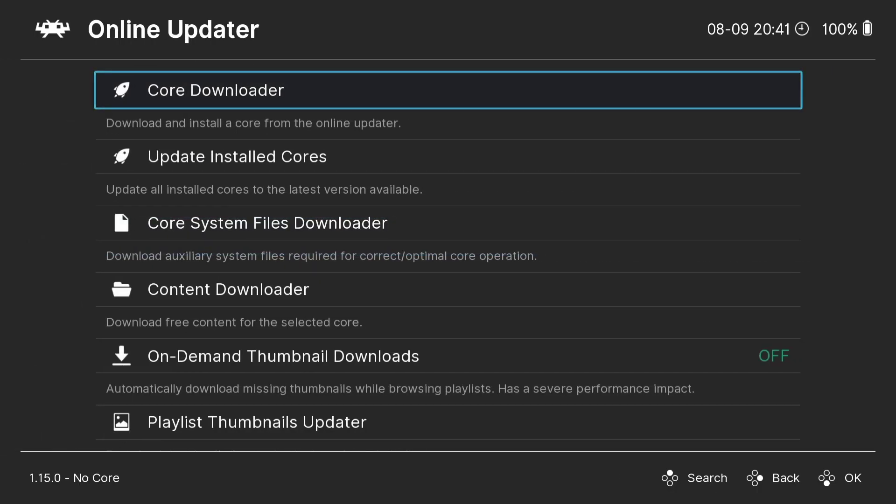
pyautogui.press('Return')
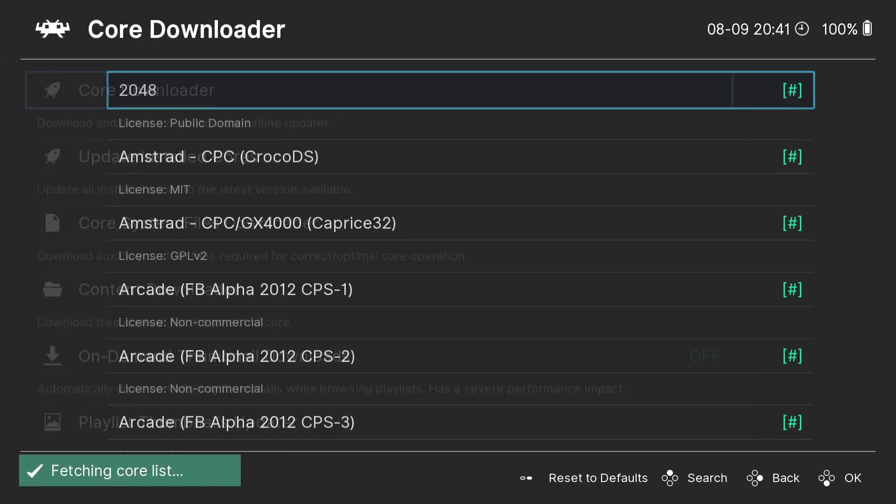
# - Download the Nintendo - GameCube / Wii (Dolphin) core and return to the main menu
pyautogui.press('Down')
pyautogui.press('Down')
pyautogui.press('Down')
pyautogui.press('Down')
pyautogui.press('Down')
pyautogui.press('Down')
pyautogui.press('Down')
pyautogui.press('Down')
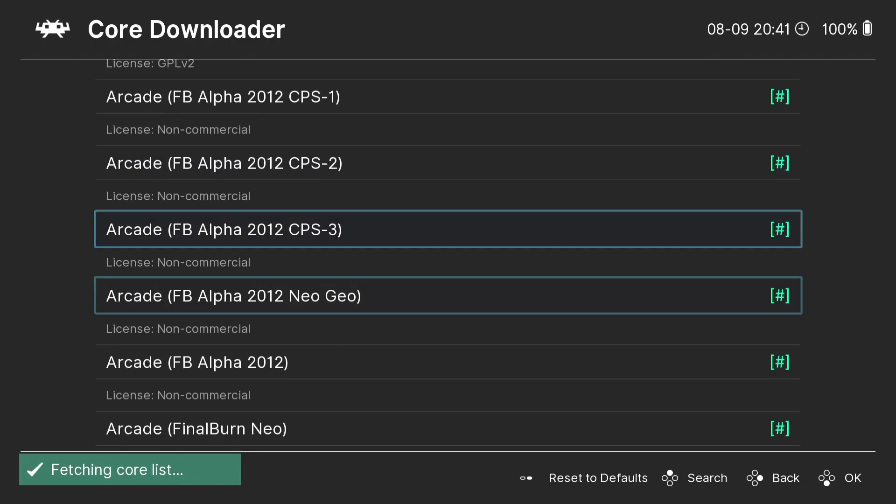
pyautogui.press('Down')
pyautogui.press('Down')
pyautogui.press('Down')
pyautogui.press('Down')
pyautogui.press('Down')
pyautogui.press('Down')
pyautogui.press('Down')
pyautogui.press('Down')
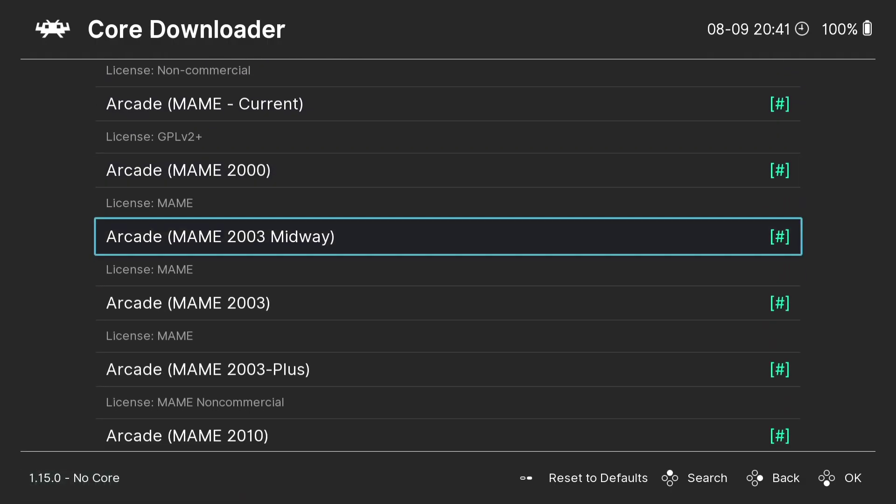
pyautogui.press('Down')
pyautogui.press('Down')
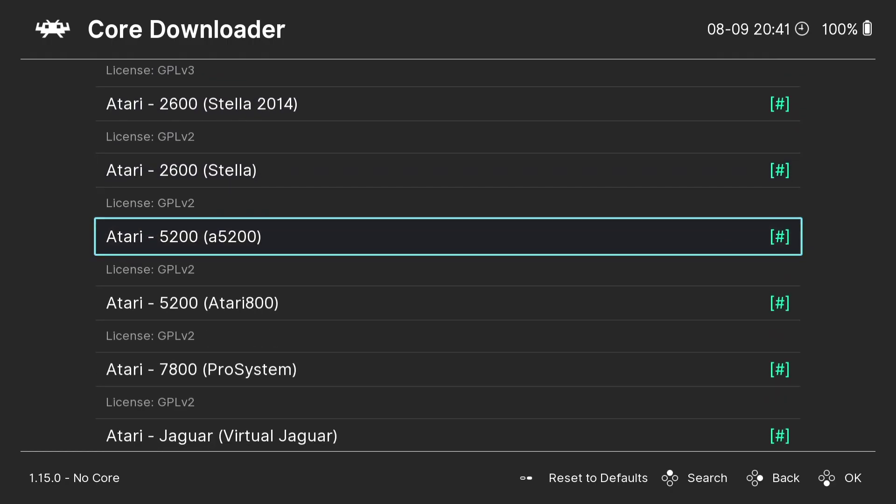
pyautogui.press('Down')
pyautogui.press('Down')
pyautogui.press('Down')
pyautogui.press('Down')
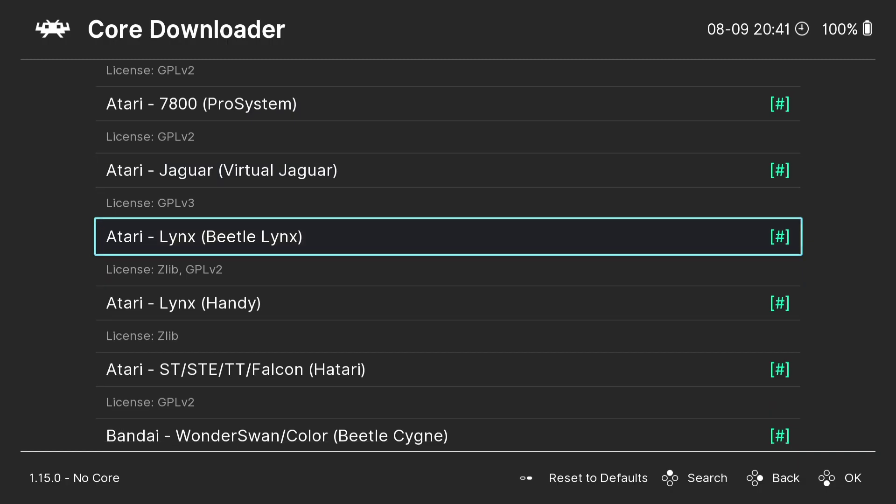
pyautogui.press('Down')
pyautogui.press('Down')
pyautogui.press('Down')
pyautogui.press('Down')
pyautogui.press('Down')
pyautogui.press('Down')
pyautogui.press('Down')
pyautogui.press('Down')
pyautogui.press('Down')
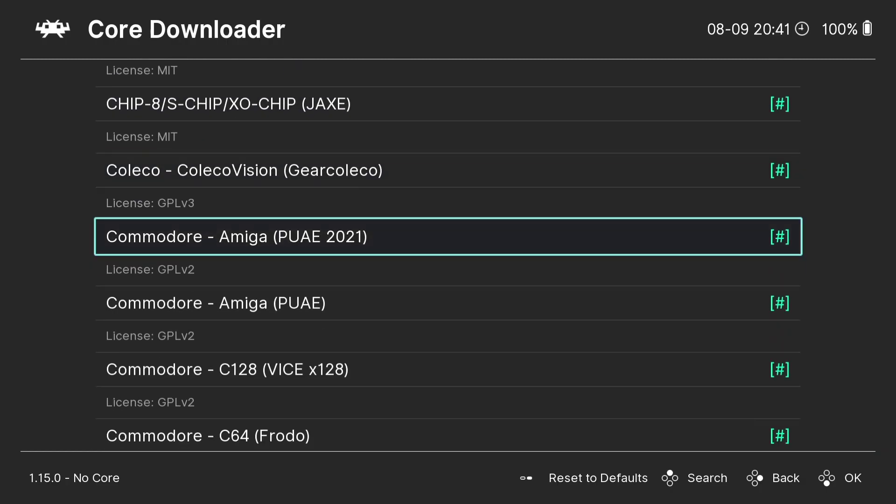
pyautogui.press('Down')
pyautogui.press('Down')
pyautogui.press('Down')
pyautogui.press('Down')
pyautogui.press('Down')
pyautogui.press('Down')
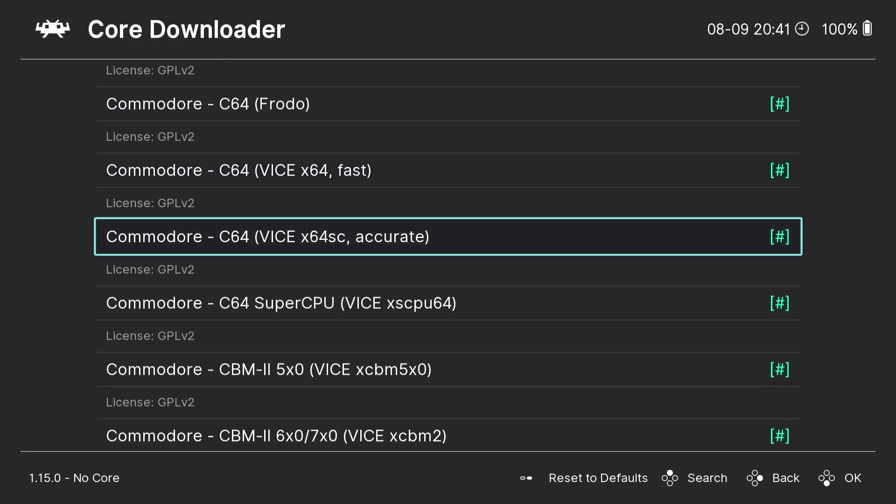
pyautogui.press('Down')
pyautogui.press('Down')
pyautogui.press('Down')
pyautogui.press('Down')
pyautogui.press('Down')
pyautogui.press('Down')
pyautogui.press('Down')
pyautogui.press('Down')
pyautogui.press('Down')
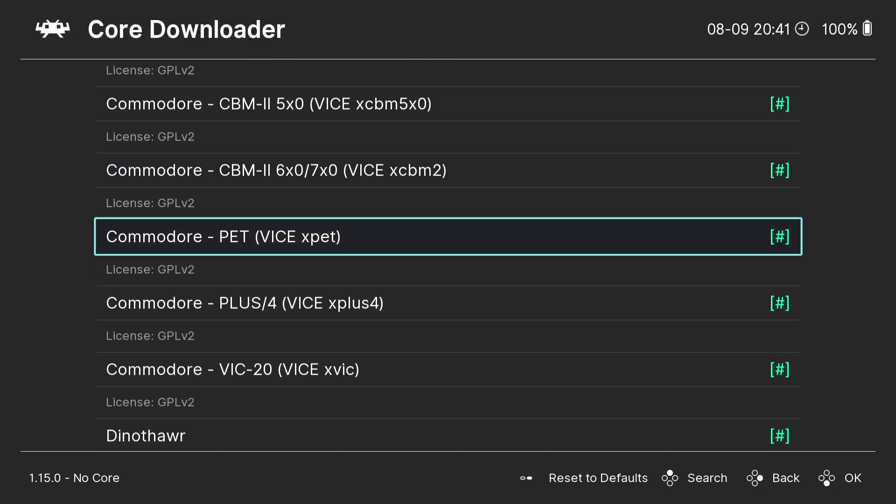
pyautogui.press('Down')
pyautogui.press('Down')
pyautogui.press('Down')
pyautogui.press('Down')
pyautogui.press('Down')
pyautogui.press('Down')
pyautogui.press('Down')
pyautogui.press('Down')
pyautogui.press('Down')
pyautogui.press('Down')
pyautogui.press('Down')
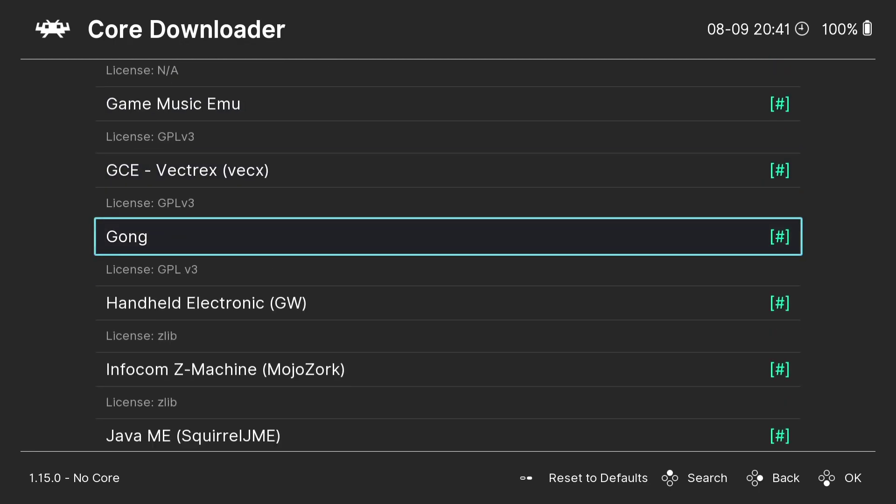
pyautogui.press('Up')
pyautogui.press('Left')
pyautogui.press('Up')
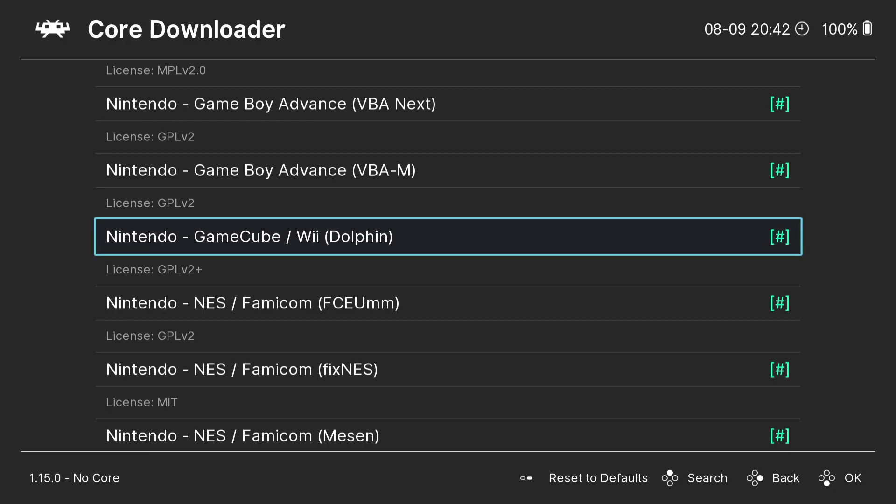
pyautogui.press('Up')
pyautogui.press('Up')
pyautogui.press('Down')
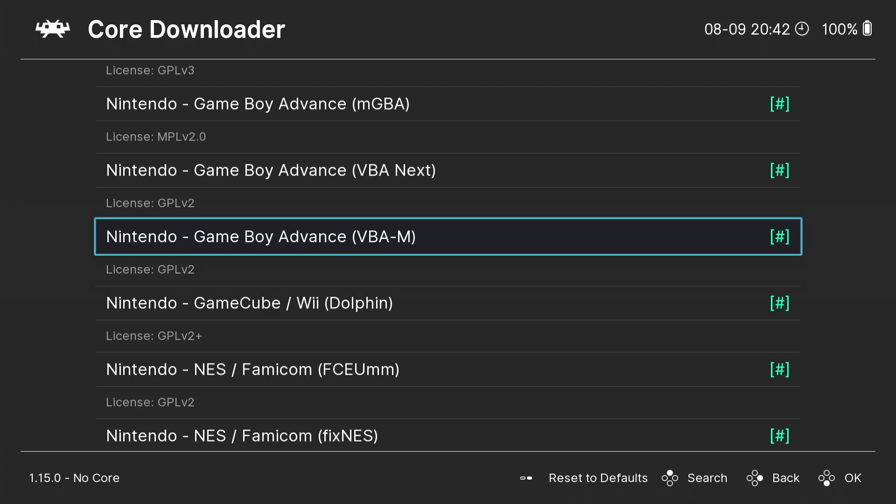
pyautogui.press('Down')
pyautogui.press('Return')
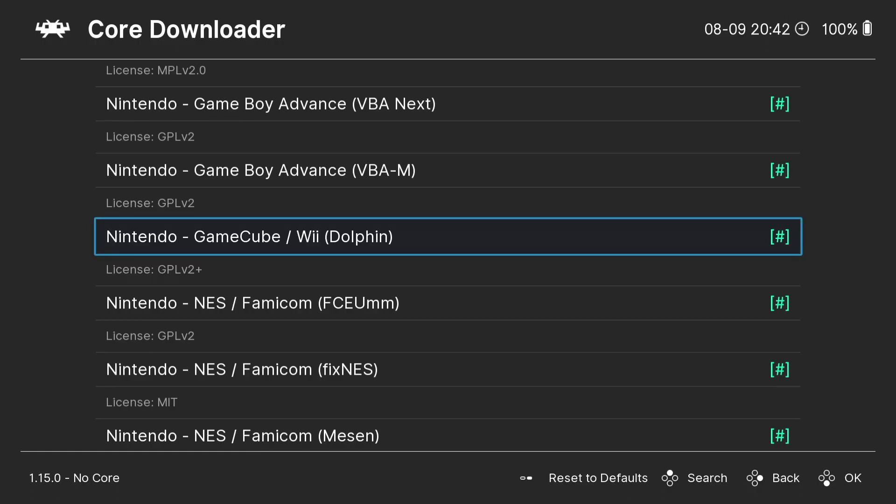
pyautogui.press('BackSpace')
pyautogui.press('BackSpace')
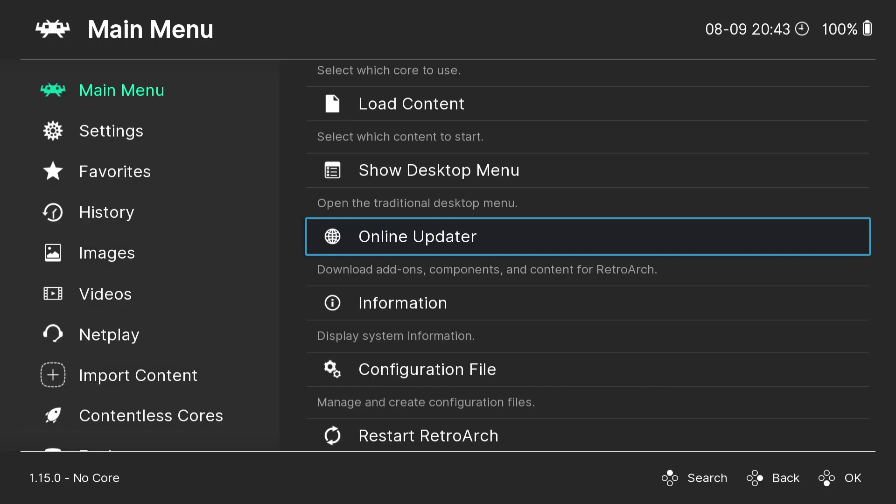
# - Update all installed cores to the latest version through the Online Updater
pyautogui.press('Down')
pyautogui.press('Up')
pyautogui.press('Up')
pyautogui.press('Up')
pyautogui.press('Down')
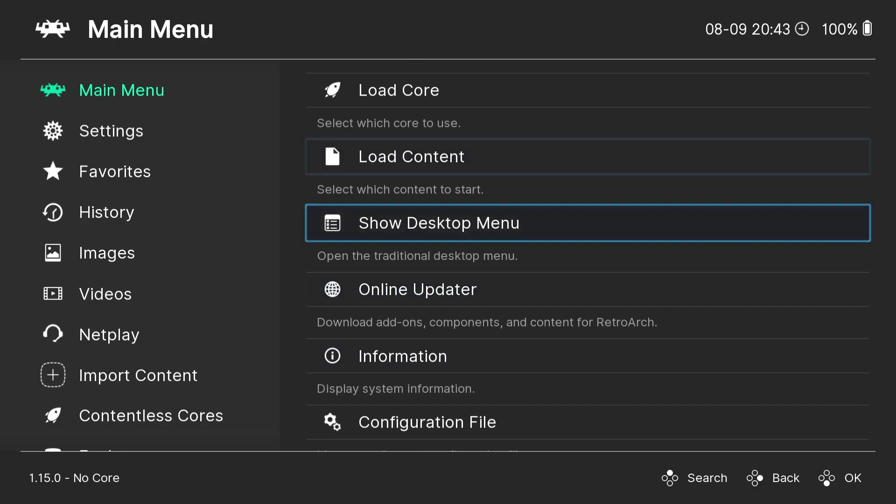
pyautogui.press('Down')
pyautogui.press('Return')
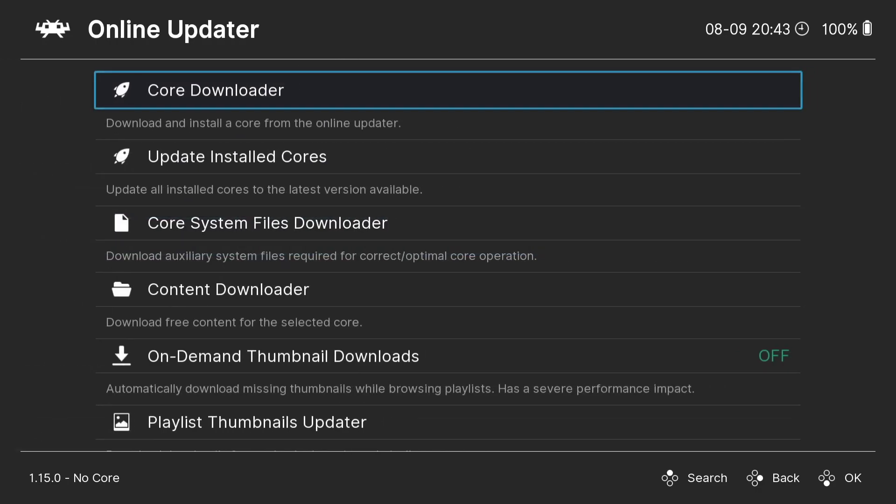
pyautogui.press('Return')
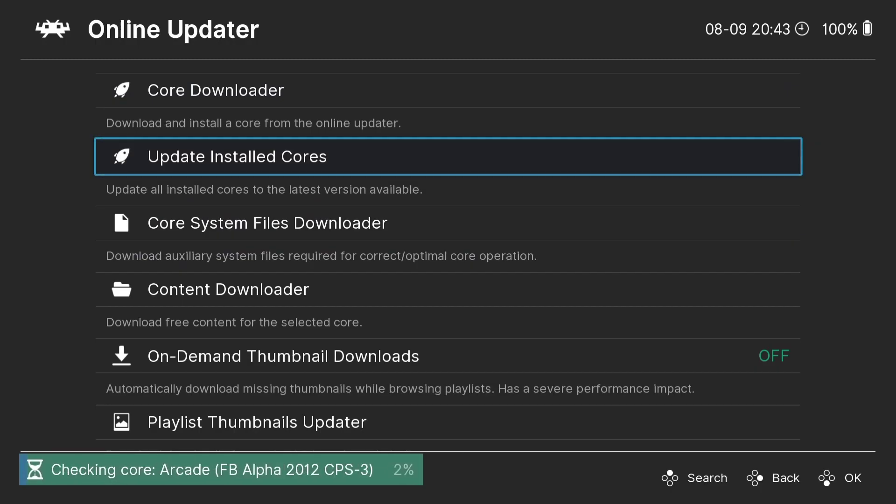
# - Update the core info files and the assets in the Online Updater
pyautogui.press('Down')
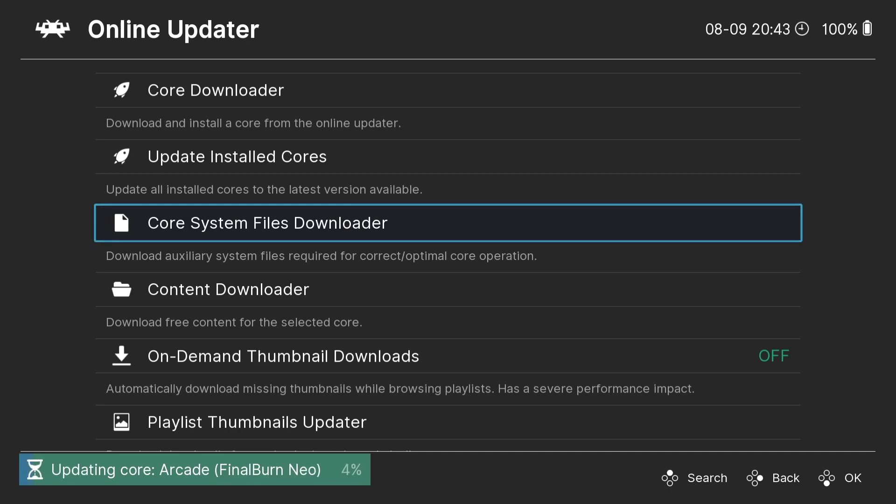
pyautogui.press('Down')
pyautogui.press('Down')
pyautogui.press('Down')
pyautogui.press('Down')
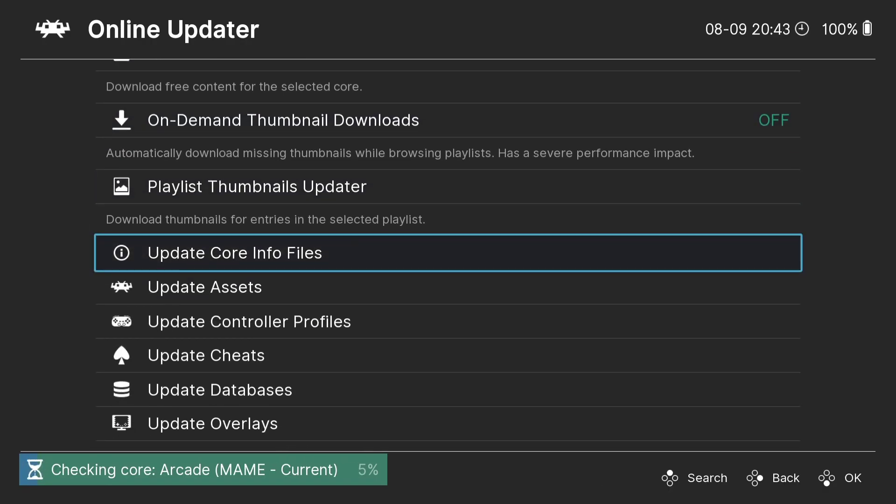
pyautogui.press('Return')
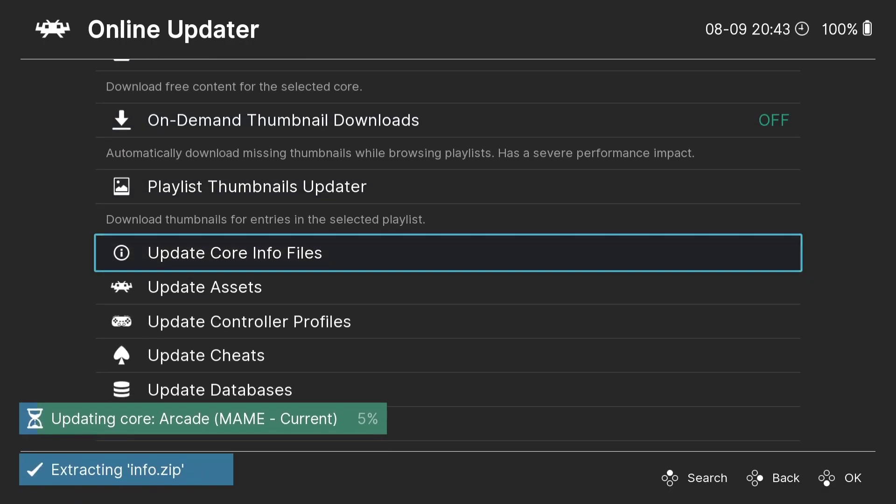
pyautogui.press('Down')
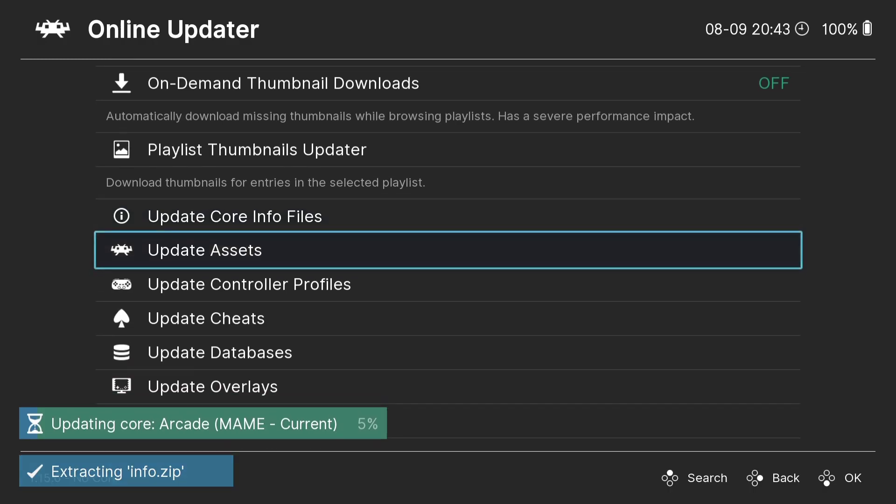
pyautogui.press('Return')
# - Update the databases in the Online Updater, then go back to the main menu
pyautogui.press('Down')
pyautogui.press('Down')
pyautogui.press('Down')
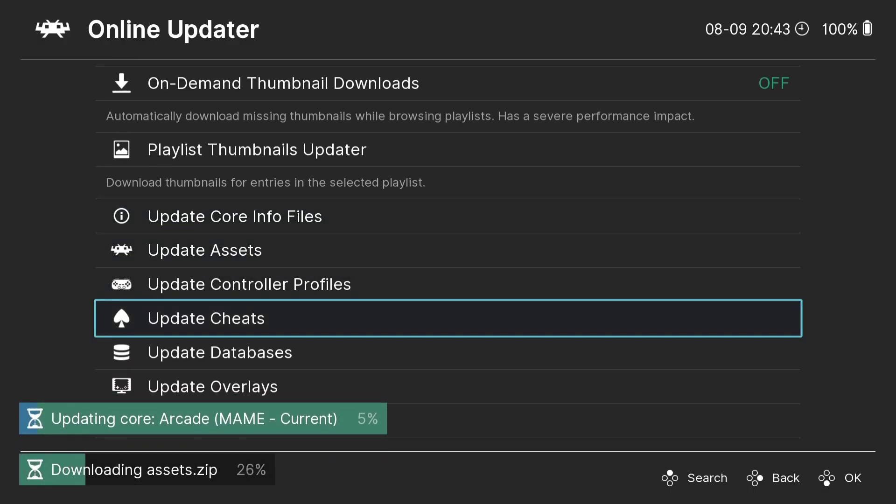
pyautogui.press('Return')
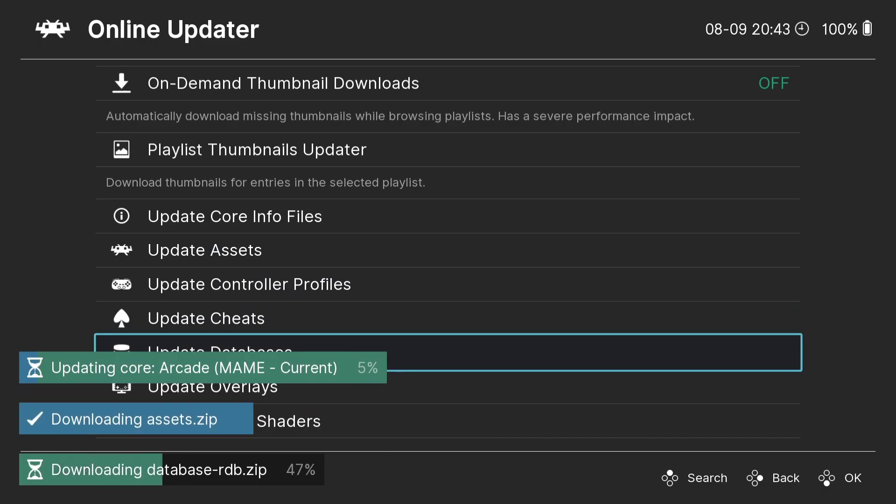
pyautogui.press('BackSpace')
pyautogui.press('Left')
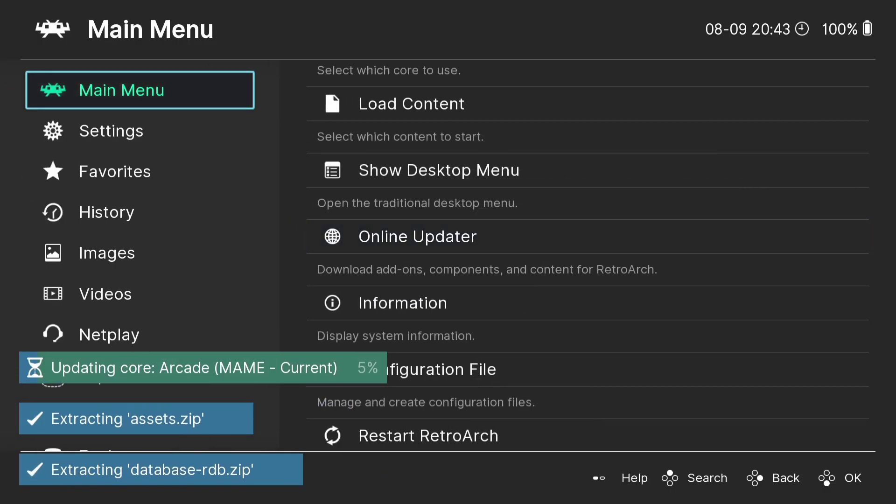
# - Save the current configuration, overwriting the existing retroarch.cfg file
pyautogui.press('Right')
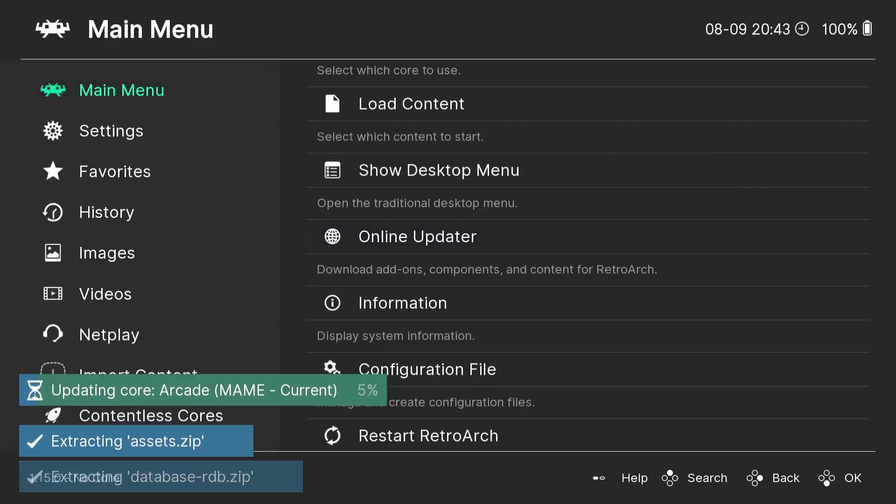
pyautogui.press('Down')
pyautogui.press('Down')
pyautogui.press('Down')
pyautogui.press('Down')
pyautogui.press('Up')
pyautogui.press('Up')
pyautogui.press('Up')
pyautogui.press('Up')
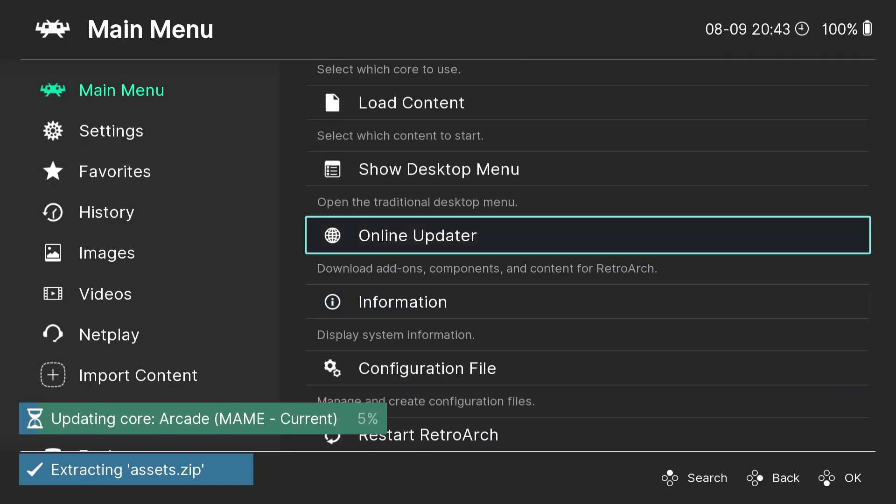
pyautogui.press('Down')
pyautogui.press('Down')
pyautogui.press('Return')
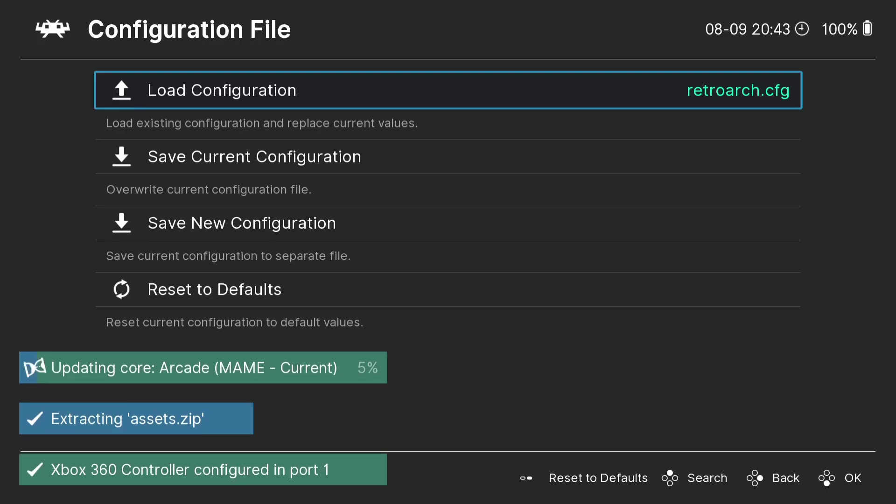
pyautogui.press('Down')
pyautogui.press('Return')
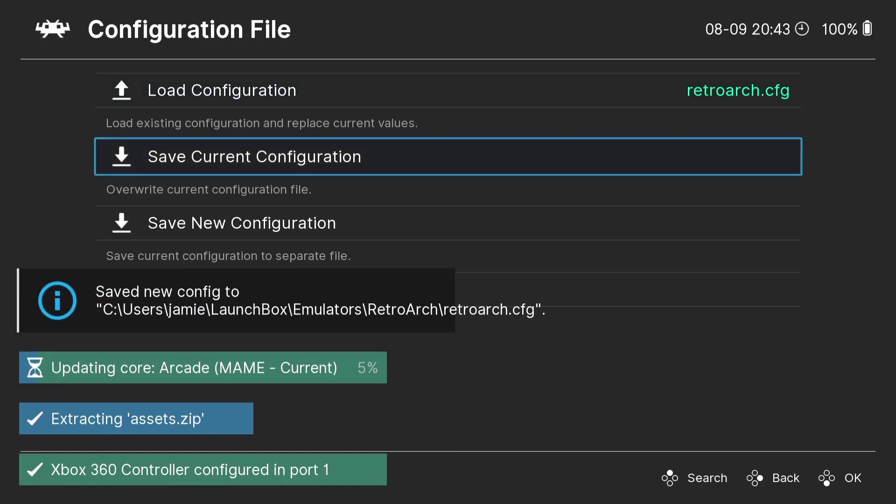
# - Leave the configuration file settings and quit RetroArch
pyautogui.press('BackSpace')
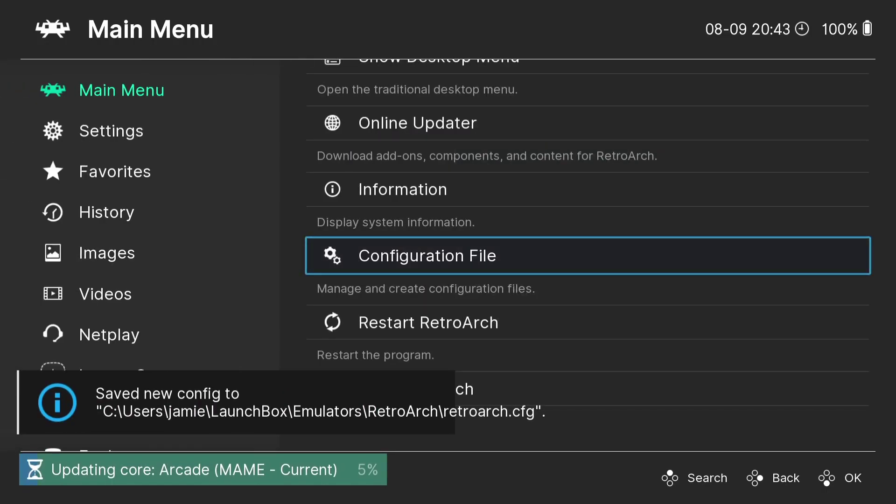
pyautogui.press('Left')
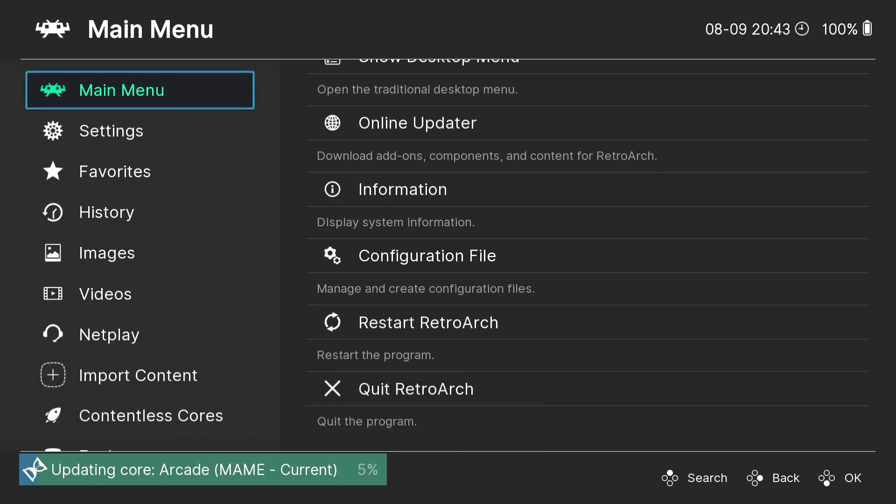
pyautogui.press('Right')
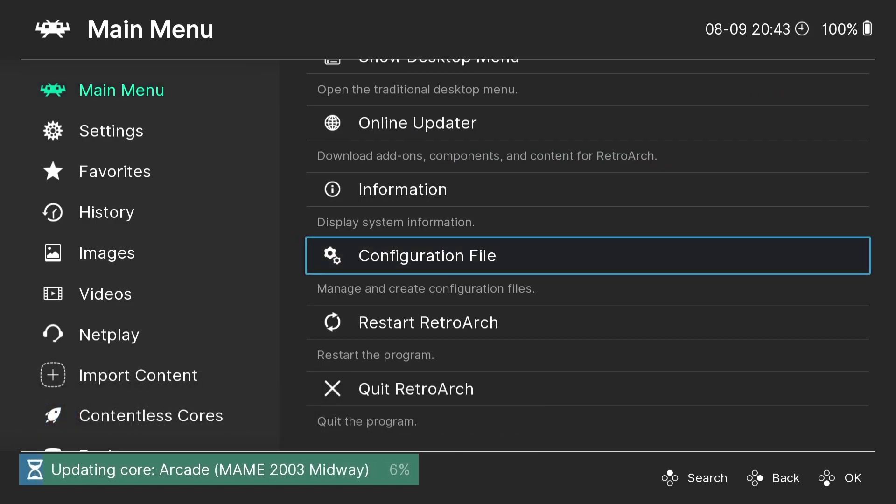
pyautogui.press('Down')
pyautogui.press('Down')
pyautogui.press('Return')
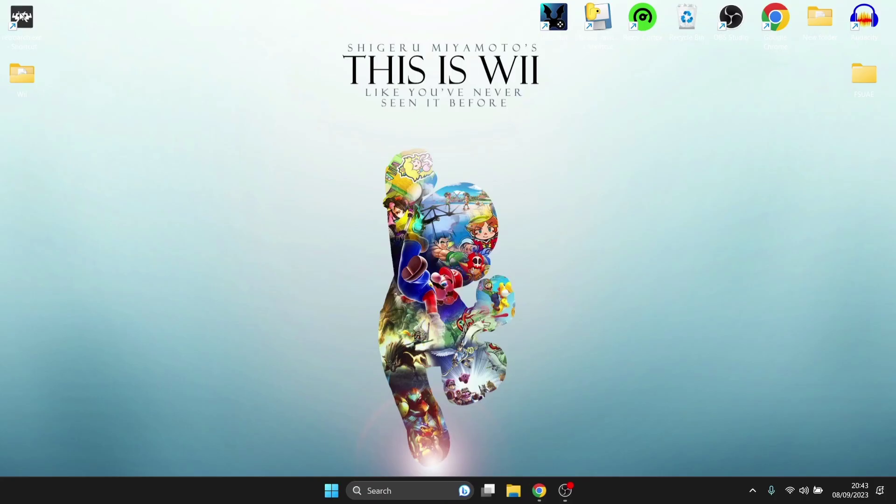
# - Open the Wii folder on the desktop in File Explorer
pyautogui.doubleClick(28, 78)
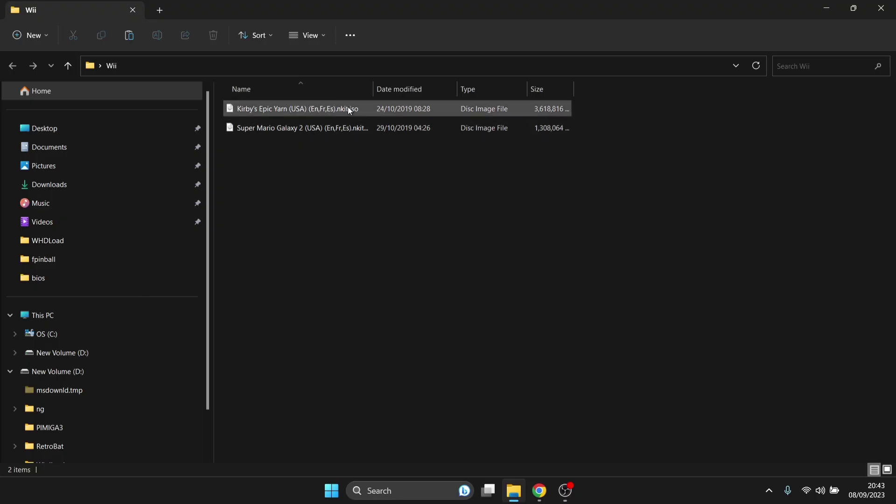
# - Widen the Name column of the Wii folder until both disc image file names fit in full
pyautogui.moveTo(347, 109)
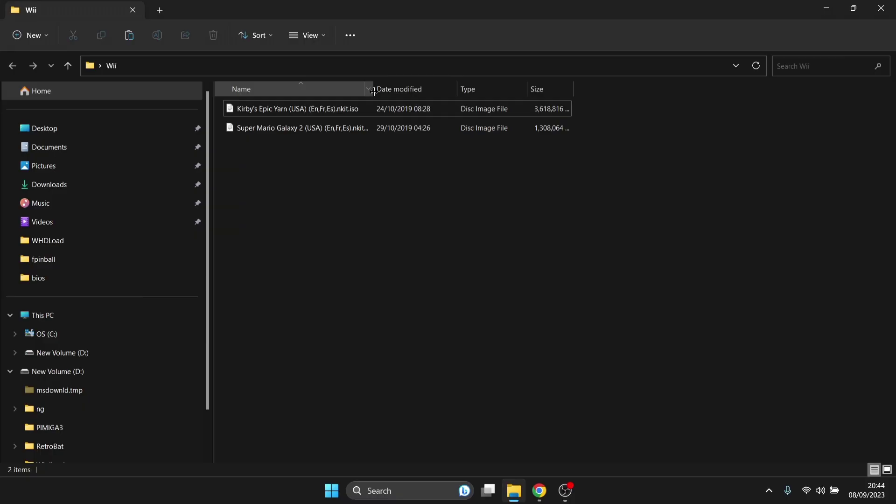
pyautogui.moveTo(373, 89); pyautogui.dragTo(452, 88)
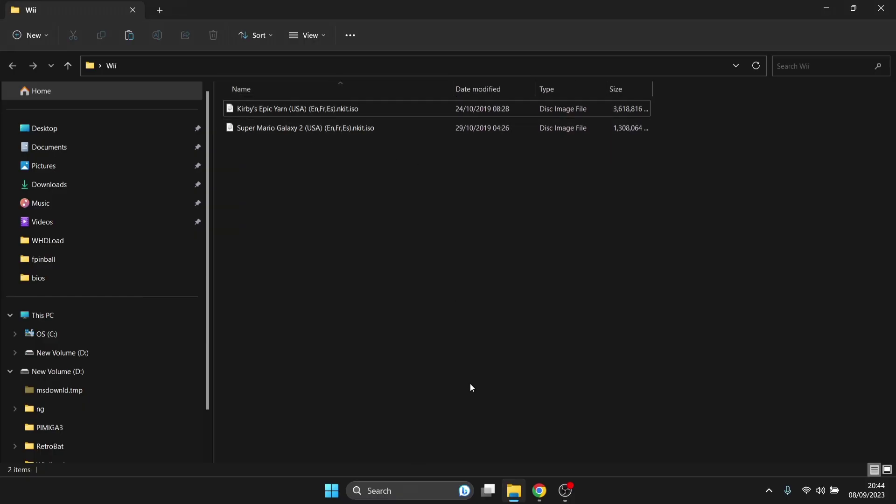
# - Check the file extensions supported by the Dolphin core on the Libretro docs page in Chrome, then minimize the browser
pyautogui.click(538, 497)
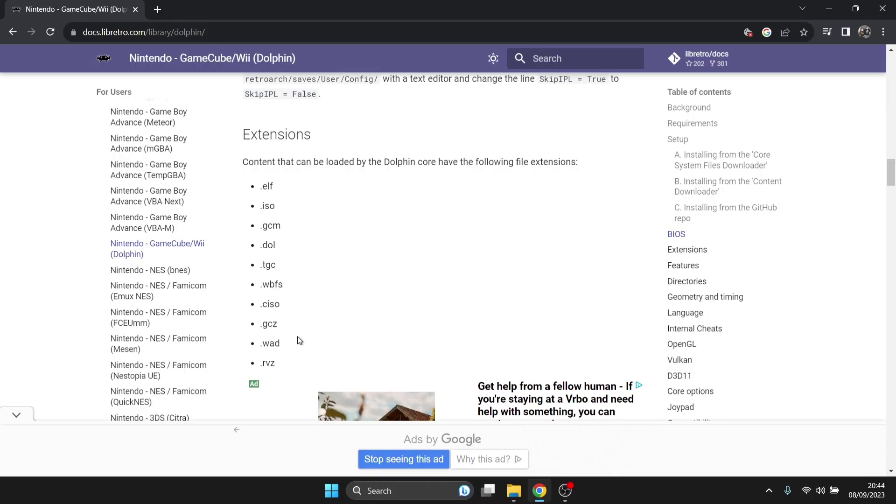
pyautogui.moveTo(306, 195); pyautogui.dragTo(302, 309)
pyautogui.click(302, 309)
pyautogui.click(830, 9)
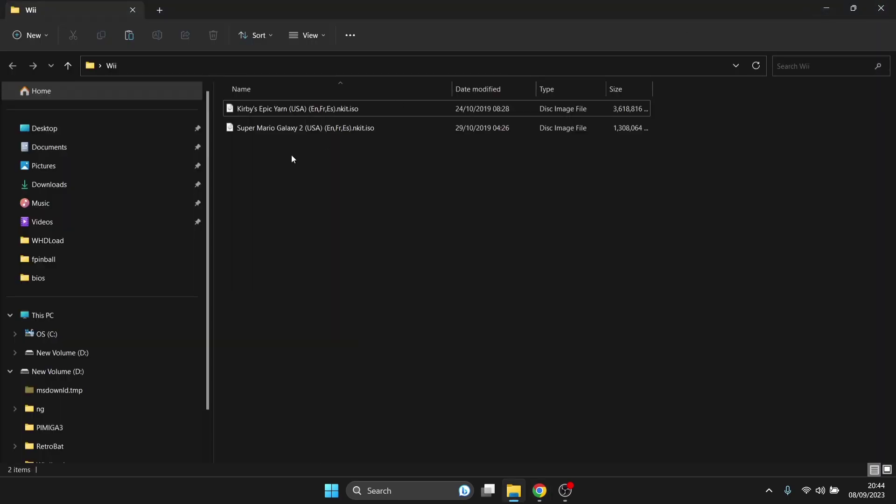
# - Close the Wii folder window and launch RetroArch from the desktop
pyautogui.click(894, 4)
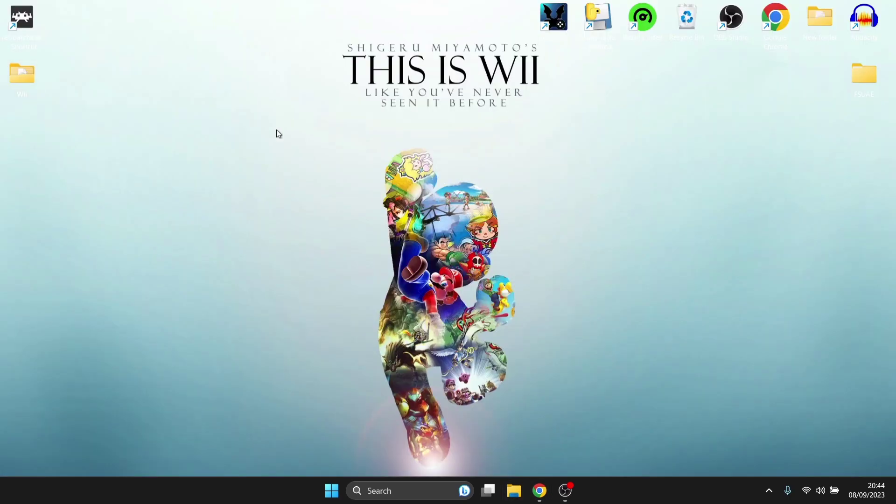
pyautogui.doubleClick(33, 16)
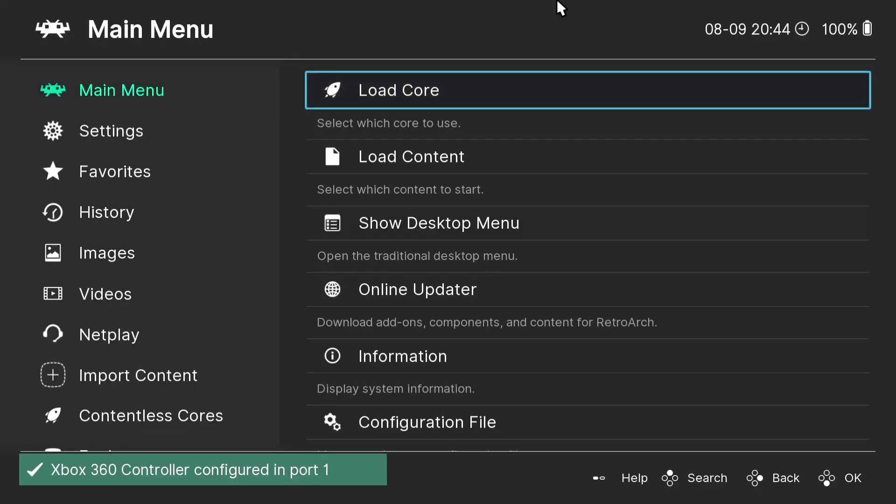
# - Start loading content and browse the C:\ drive to the Users folder
pyautogui.press('Down')
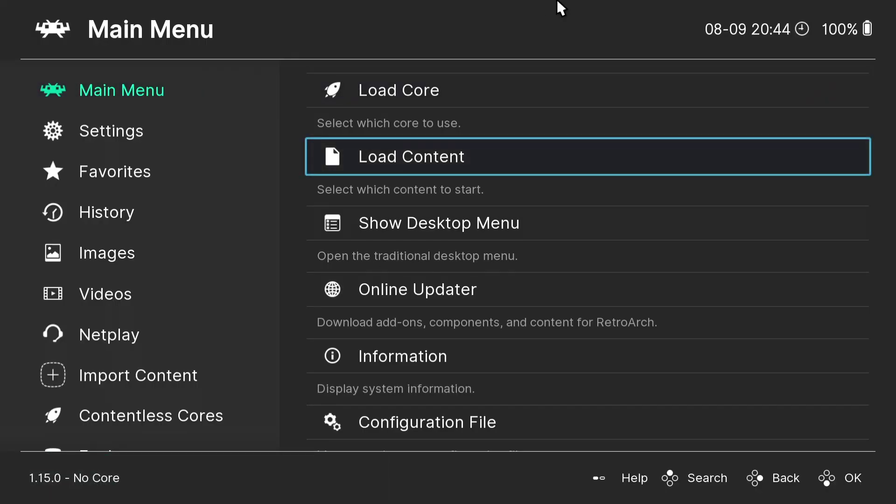
pyautogui.press('Return')
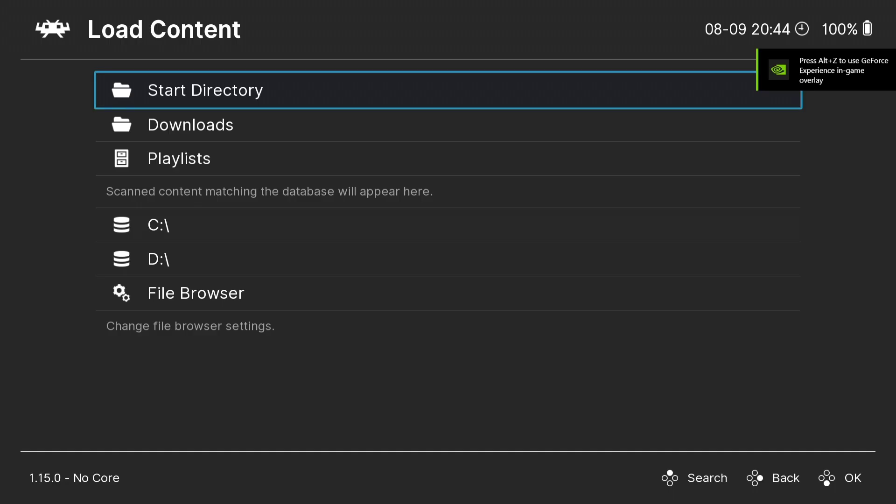
pyautogui.press('Down')
pyautogui.press('Down')
pyautogui.press('Down')
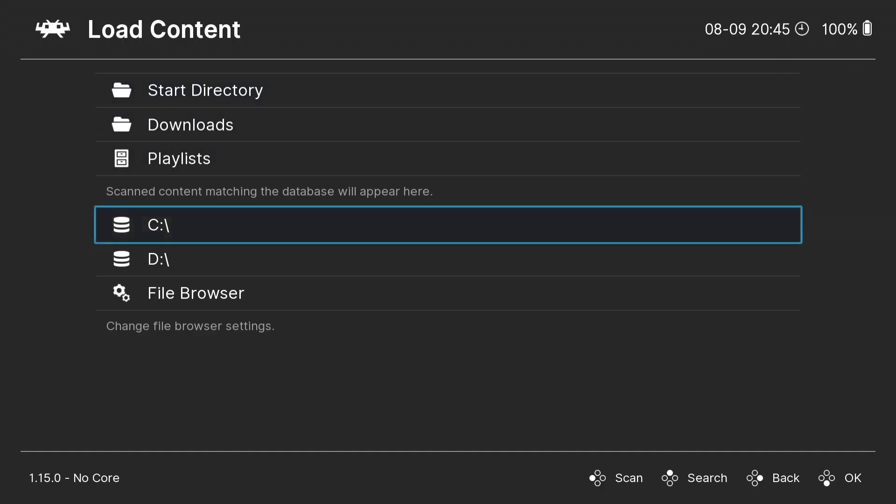
pyautogui.press('Return')
pyautogui.press('Down')
pyautogui.press('Down')
pyautogui.press('Down')
pyautogui.press('Down')
pyautogui.press('Down')
pyautogui.press('Down')
pyautogui.press('Down')
pyautogui.press('Down')
pyautogui.press('Down')
pyautogui.press('Down')
pyautogui.press('Down')
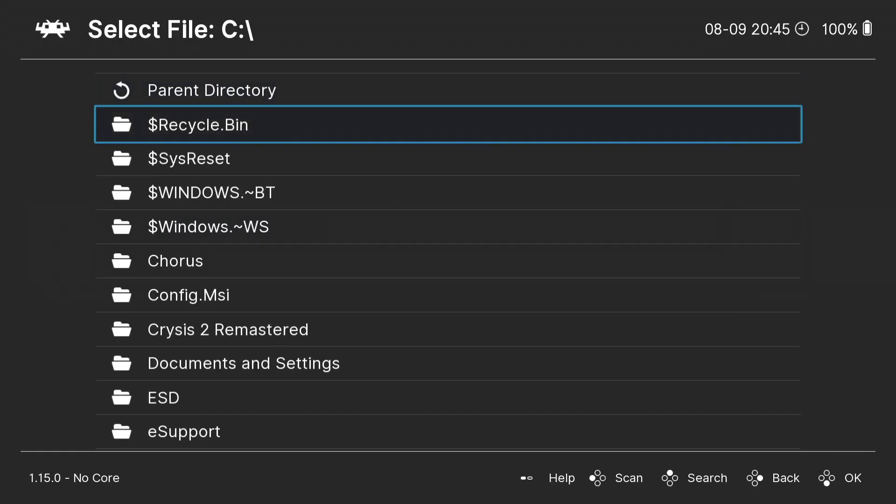
pyautogui.press('Down')
pyautogui.press('Down')
pyautogui.press('Down')
pyautogui.press('Down')
pyautogui.press('Down')
pyautogui.press('Down')
pyautogui.press('Down')
pyautogui.press('Down')
pyautogui.press('Down')
pyautogui.press('Down')
pyautogui.press('Down')
pyautogui.press('Down')
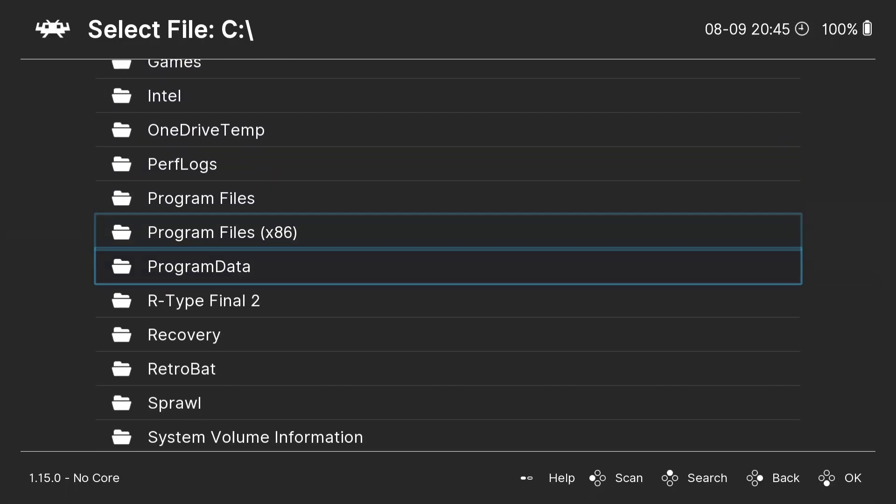
pyautogui.press('Return')
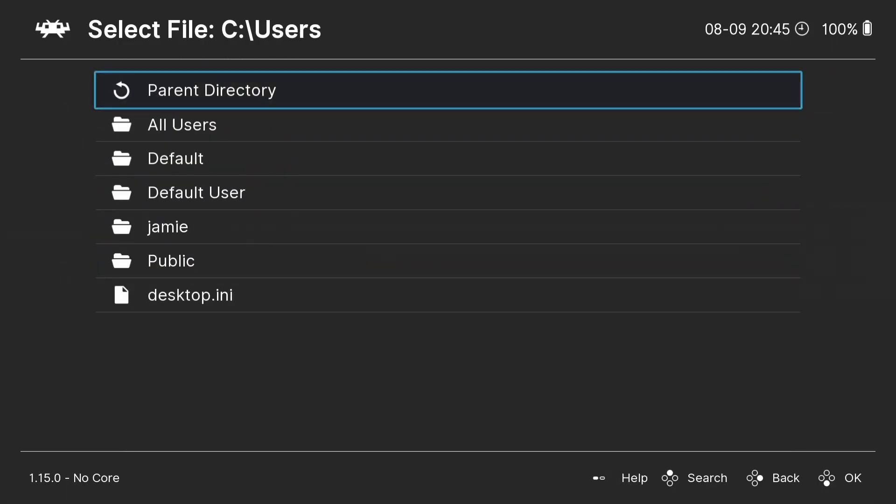
# - Browse through the personal user folder and its Desktop folder to open the Wii folder
pyautogui.press('Down')
pyautogui.press('Down')
pyautogui.press('Down')
pyautogui.press('Down')
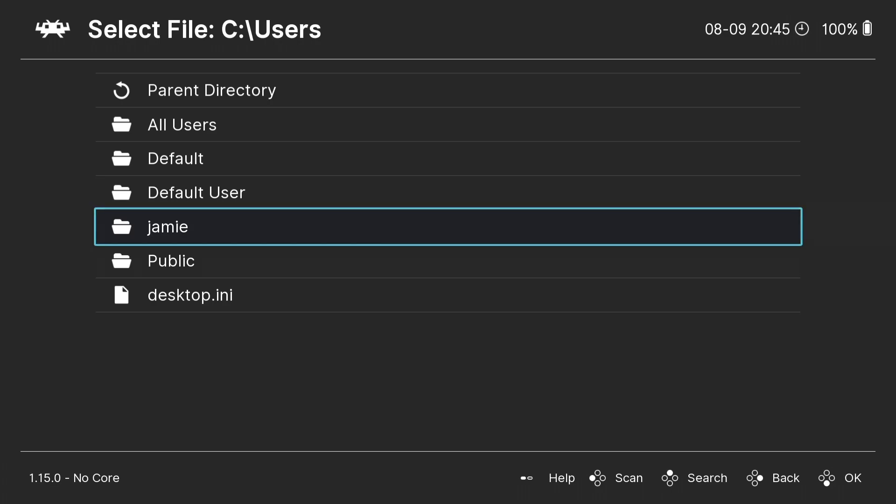
pyautogui.press('Return')
pyautogui.press('Down')
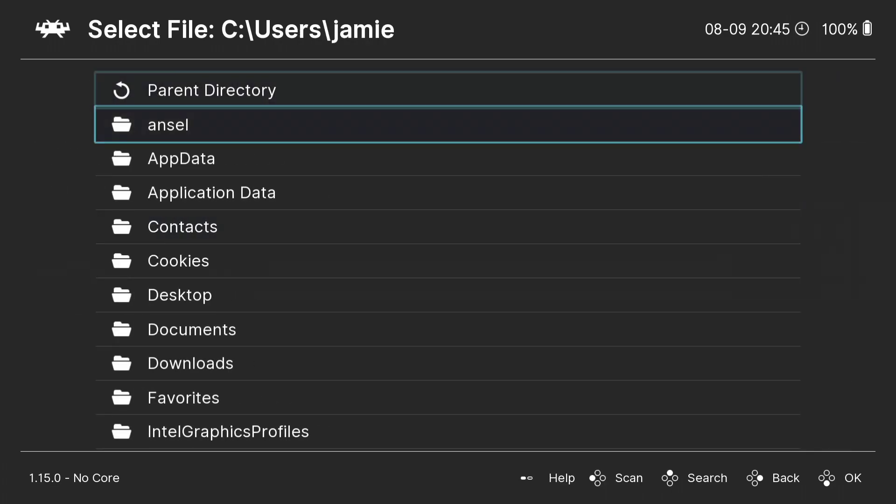
pyautogui.press('Down')
pyautogui.press('Down')
pyautogui.press('Down')
pyautogui.press('Down')
pyautogui.press('Down')
pyautogui.press('Return')
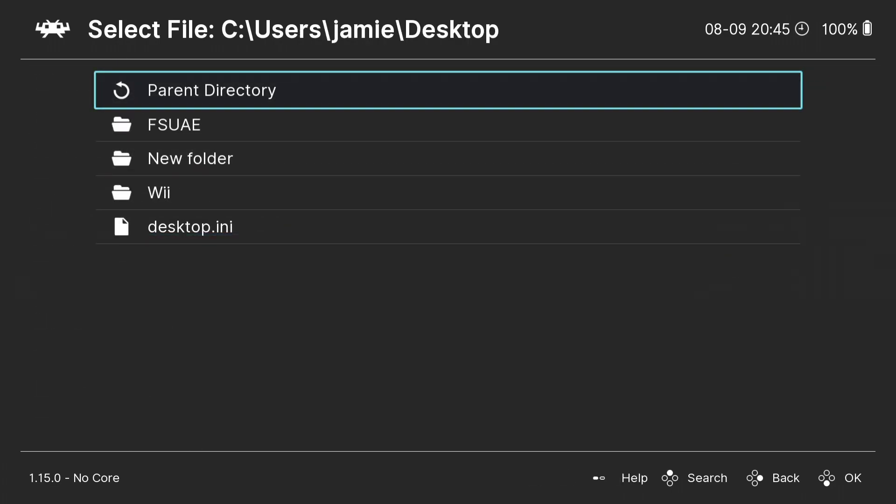
pyautogui.press('Down')
pyautogui.press('Down')
pyautogui.press('Down')
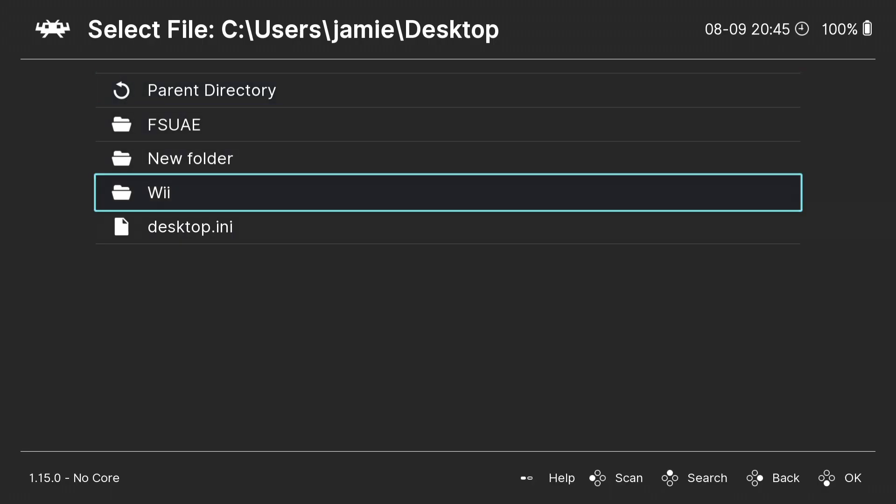
pyautogui.press('Return')
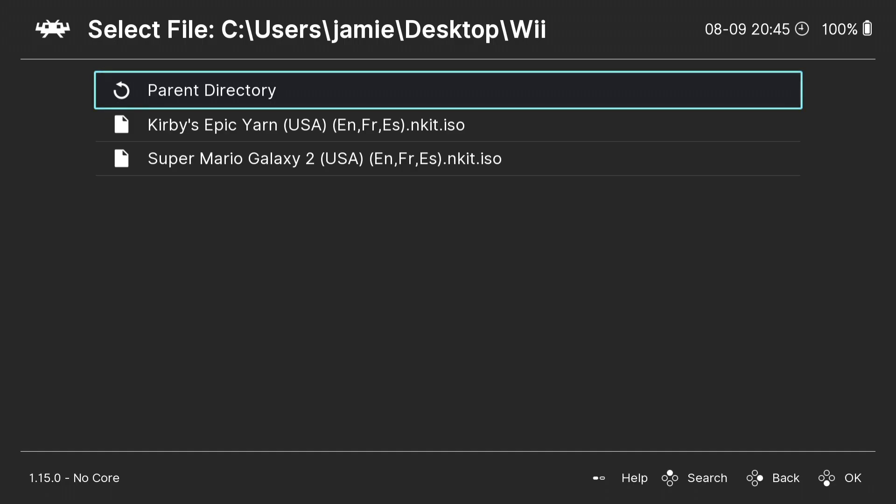
# - Choose Super Mario Galaxy 2 (USA) (En,Fr,Es).nkit.iso as the content to load
pyautogui.press('Down')
pyautogui.press('Down')
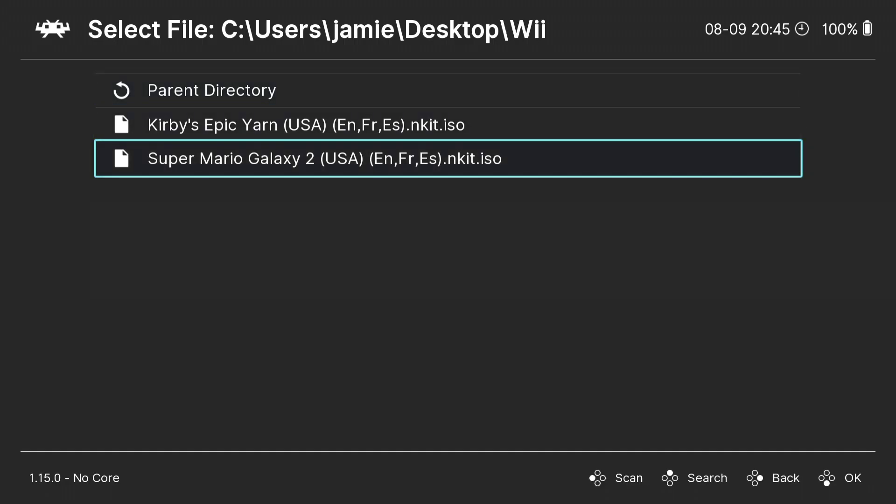
pyautogui.press('Return')
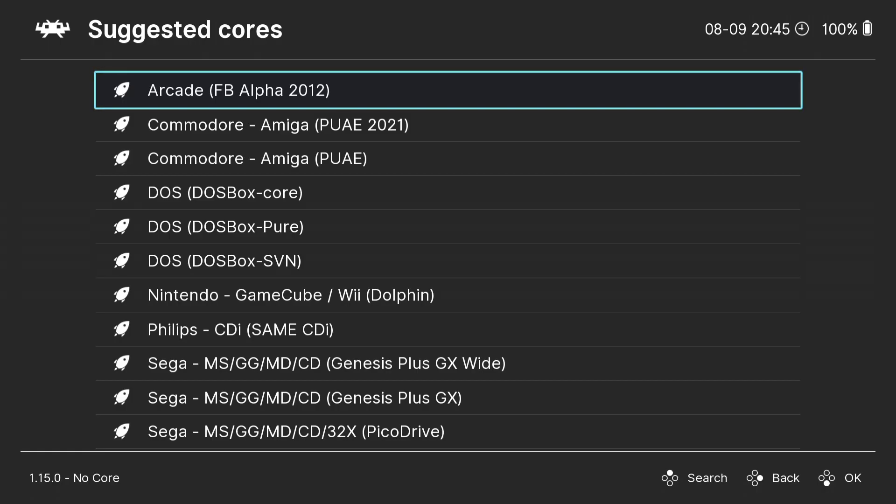
# - Run the game with the suggested Nintendo - GameCube / Wii (Dolphin) core
pyautogui.press('Down')
pyautogui.press('Down')
pyautogui.press('Down')
pyautogui.press('Down')
pyautogui.press('Down')
pyautogui.press('Down')
pyautogui.press('Down')
pyautogui.press('Down')
pyautogui.press('Down')
pyautogui.press('Down')
pyautogui.press('Down')
pyautogui.press('Down')
pyautogui.press('Down')
pyautogui.press('Down')
pyautogui.press('Down')
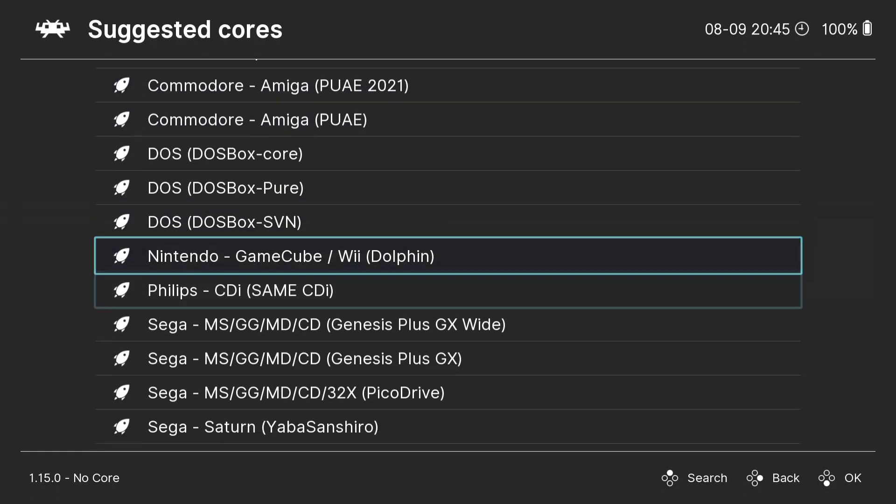
pyautogui.press('Down')
pyautogui.press('Down')
pyautogui.press('Down')
pyautogui.press('Up')
pyautogui.press('Up')
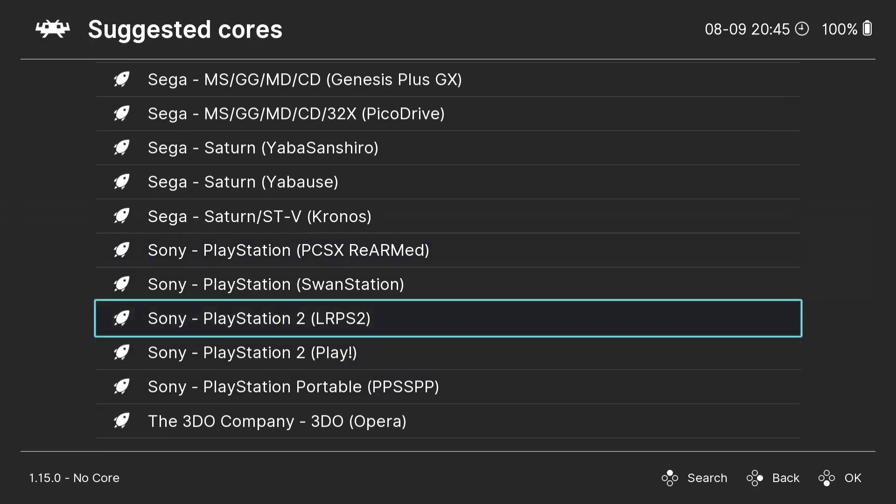
pyautogui.press('Up')
pyautogui.press('Up')
pyautogui.press('Up')
pyautogui.press('Up')
pyautogui.press('Up')
pyautogui.press('Up')
pyautogui.press('Up')
pyautogui.press('Up')
pyautogui.press('Up')
pyautogui.press('Up')
pyautogui.press('Return')
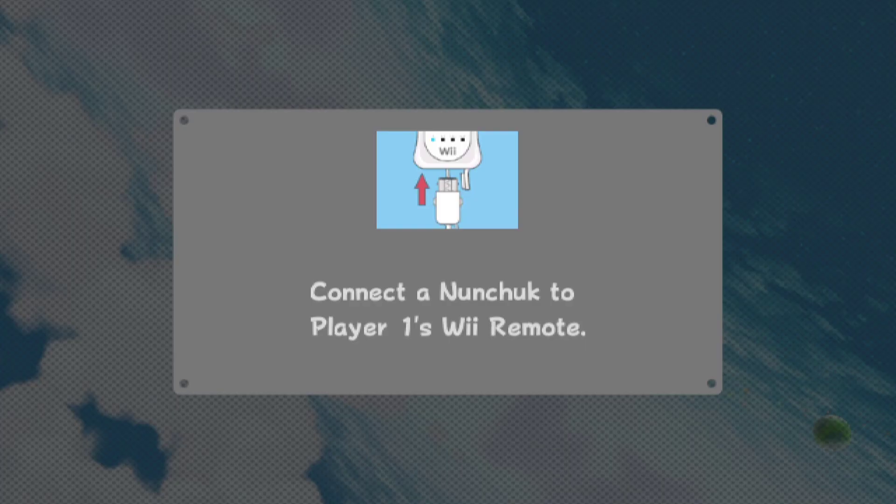
# - Quit RetroArch from the running Super Mario Galaxy 2 game
pyautogui.press('Escape')
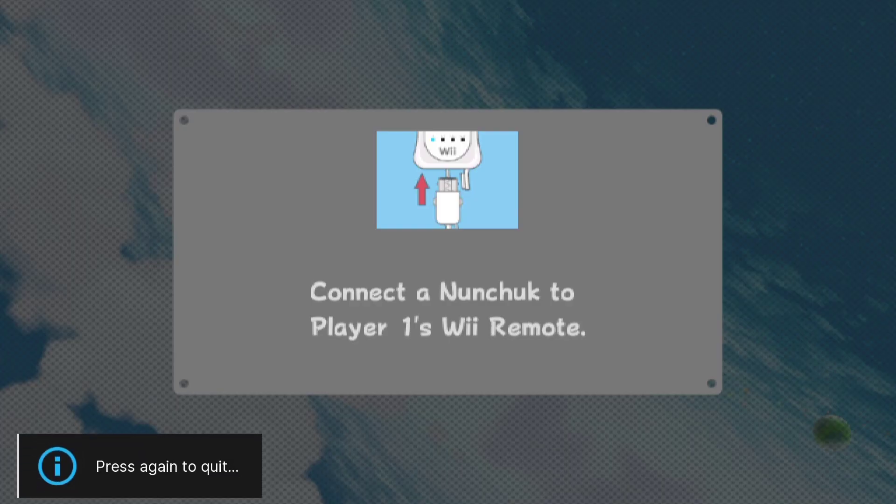
pyautogui.press('Escape')
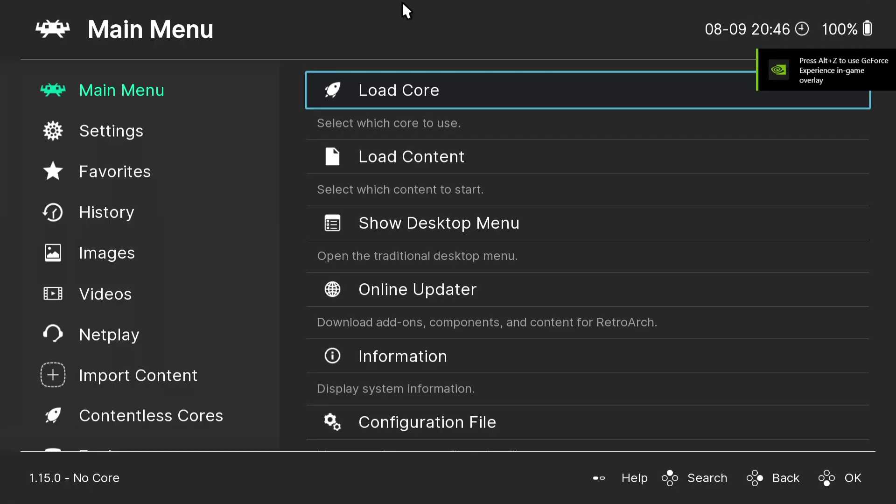
# - Go to Import Content and start a directory scan
pyautogui.press('Left')
pyautogui.press('Down')
pyautogui.press('Down')
pyautogui.press('Down')
pyautogui.press('Down')
pyautogui.press('Down')
pyautogui.press('Down')
pyautogui.press('Down')
pyautogui.press('Down')
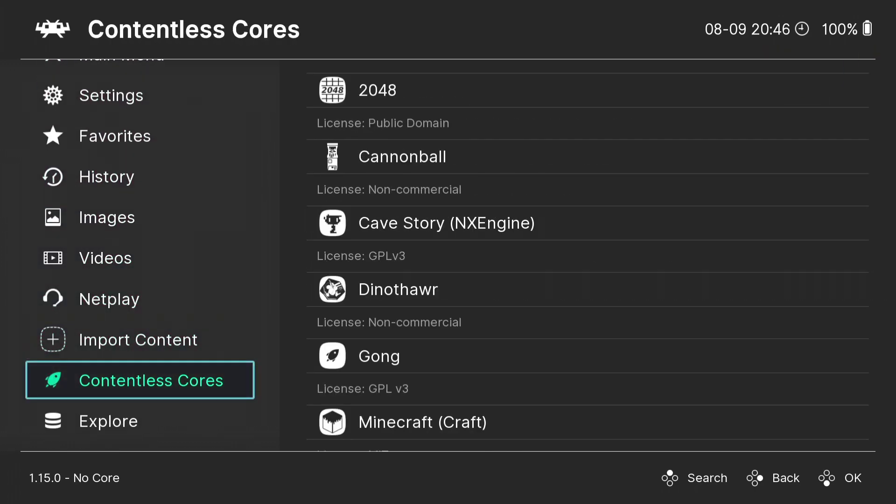
pyautogui.press('Down')
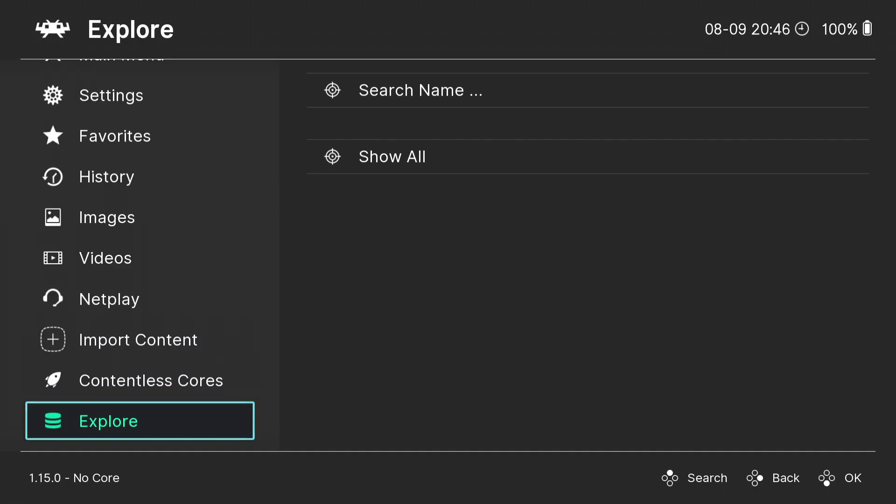
pyautogui.press('Up')
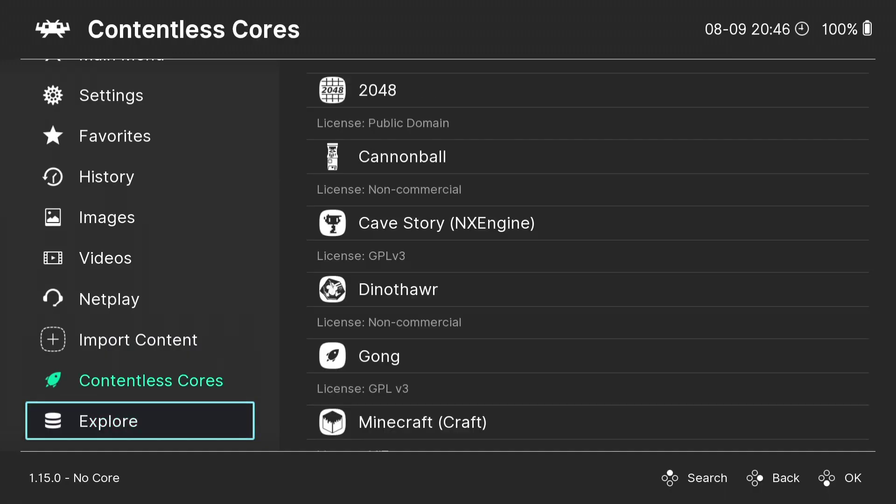
pyautogui.press('Up')
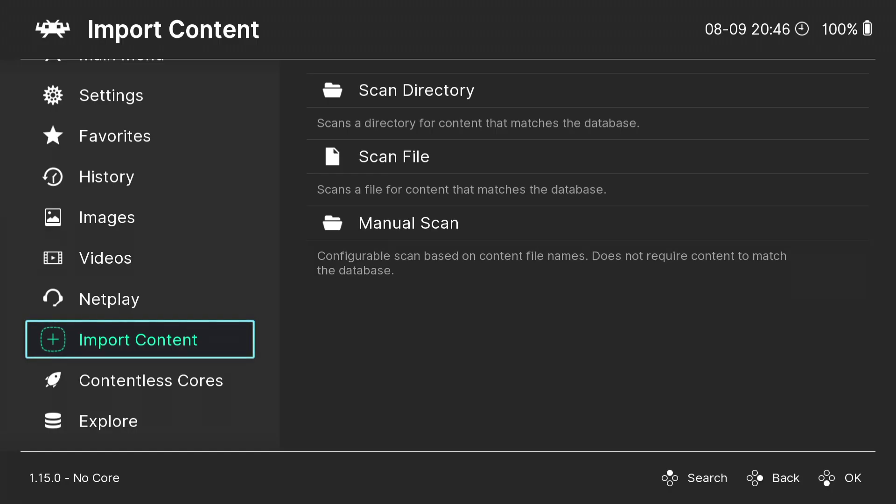
pyautogui.press('Right')
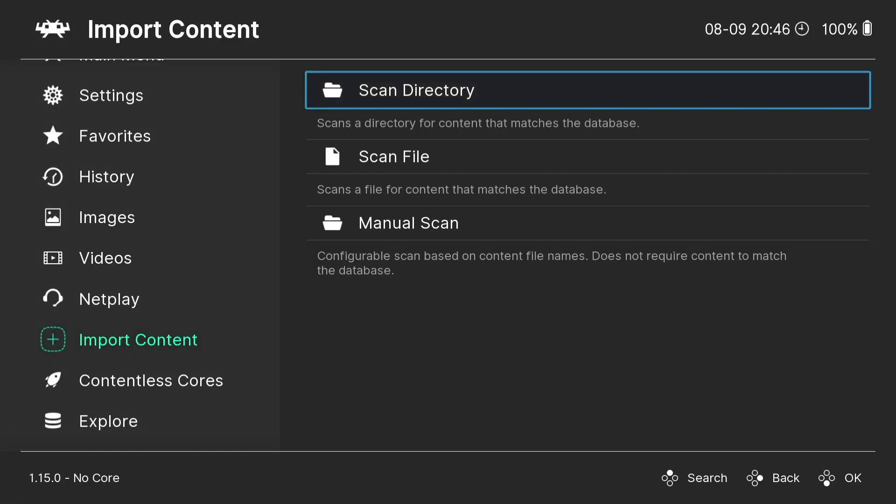
pyautogui.press('Return')
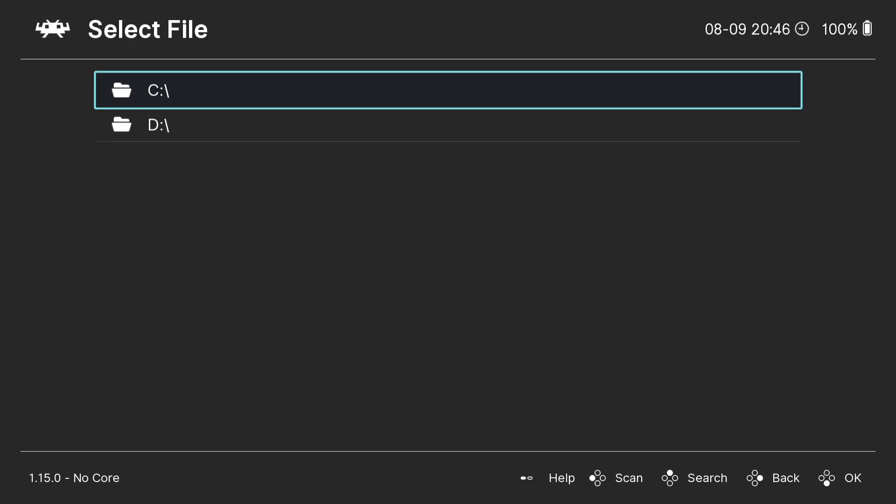
# - Browse the C:\ drive to the Users folder for the directory scan
pyautogui.press('Return')
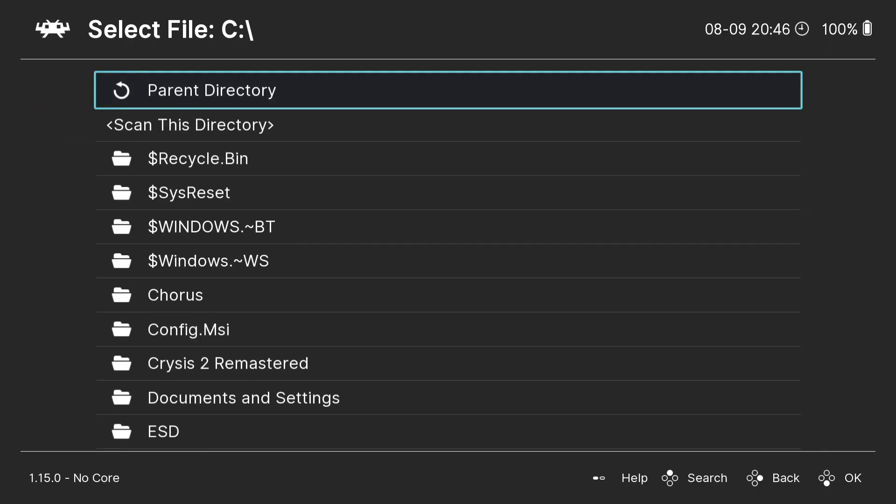
pyautogui.press('Down')
pyautogui.press('Down')
pyautogui.press('Down')
pyautogui.press('Down')
pyautogui.press('Down')
pyautogui.press('Down')
pyautogui.press('Down')
pyautogui.press('Down')
pyautogui.press('Down')
pyautogui.press('Down')
pyautogui.press('Down')
pyautogui.press('Down')
pyautogui.press('Down')
pyautogui.press('Down')
pyautogui.press('Down')
pyautogui.press('Down')
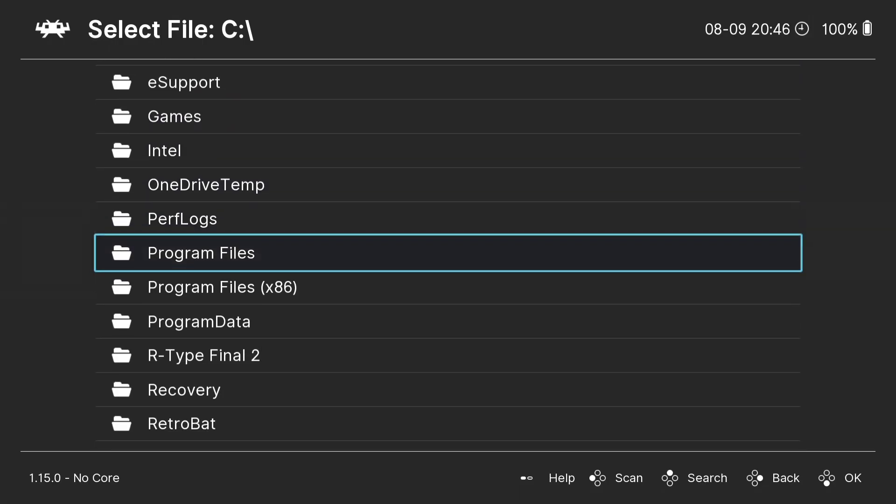
pyautogui.press('Down')
pyautogui.press('Down')
pyautogui.press('Down')
pyautogui.press('Down')
pyautogui.press('Down')
pyautogui.press('Down')
pyautogui.press('Down')
pyautogui.press('Down')
pyautogui.press('Return')
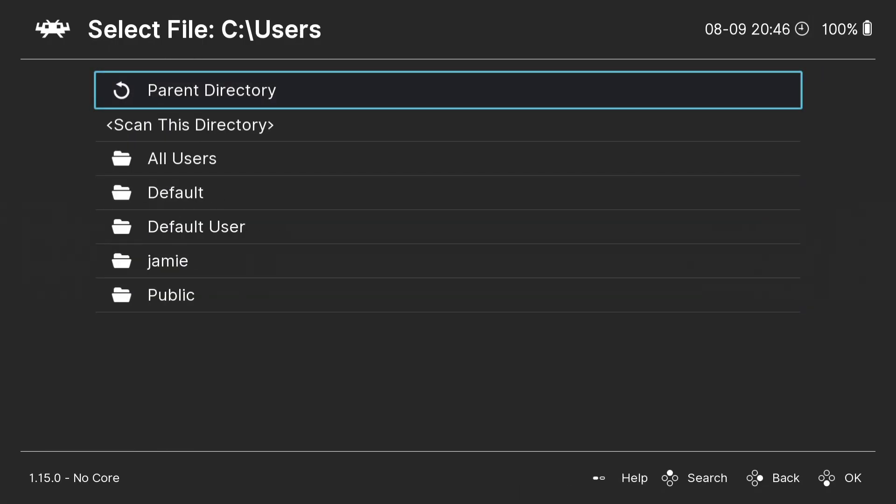
# - Open the personal user folder and its Desktop folder for the directory scan
pyautogui.press('Down')
pyautogui.press('Down')
pyautogui.press('Down')
pyautogui.press('Down')
pyautogui.press('Down')
pyautogui.press('Return')
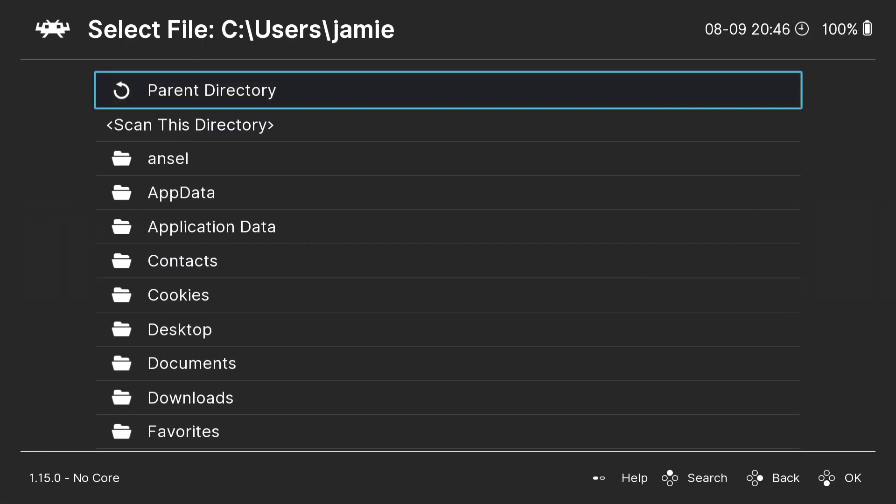
pyautogui.press('Down')
pyautogui.press('Down')
pyautogui.press('Down')
pyautogui.press('Down')
pyautogui.press('Down')
pyautogui.press('Down')
pyautogui.press('Down')
pyautogui.press('Return')
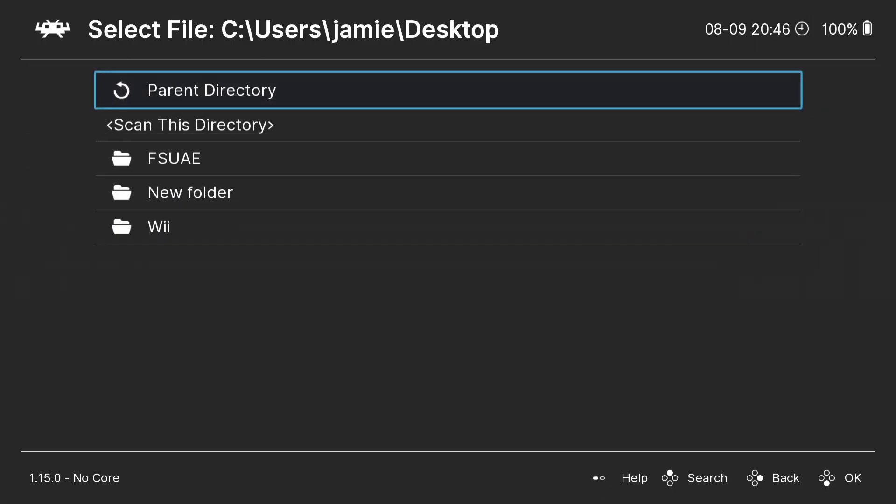
# - Open the Wii folder on the Desktop and scan that directory for games
pyautogui.press('Down')
pyautogui.press('Down')
pyautogui.press('Down')
pyautogui.press('Down')
pyautogui.press('Return')
pyautogui.press('Down')
pyautogui.press('Return')
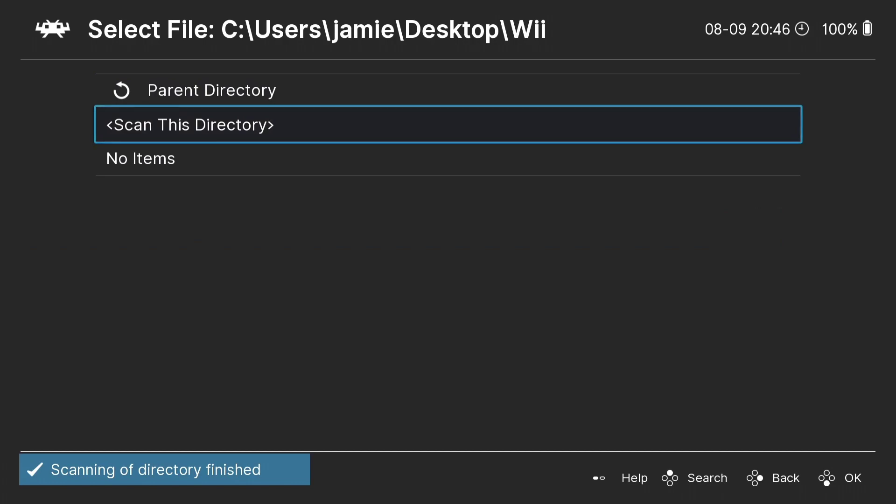
# - Leave the directory scan and look through the game entries of the Wii playlist
pyautogui.press('BackSpace')
pyautogui.press('BackSpace')
pyautogui.press('BackSpace')
pyautogui.press('BackSpace')
pyautogui.press('BackSpace')
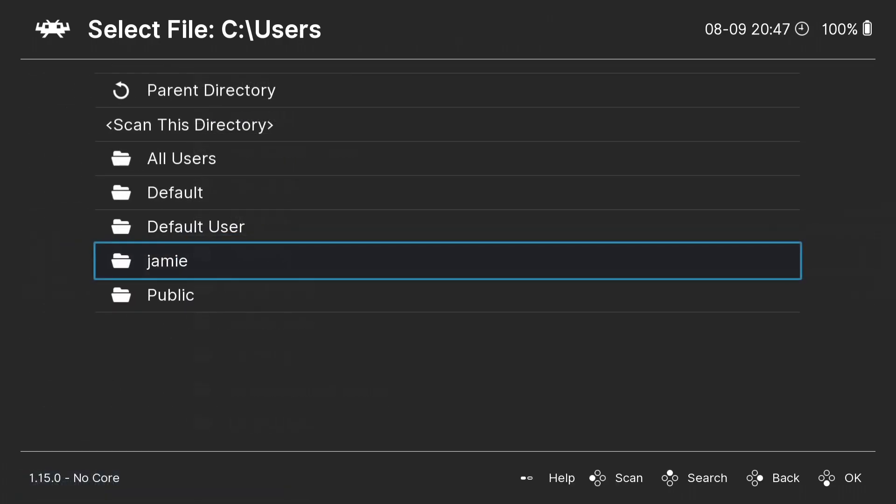
pyautogui.press('Down')
pyautogui.press('Down')
pyautogui.press('Down')
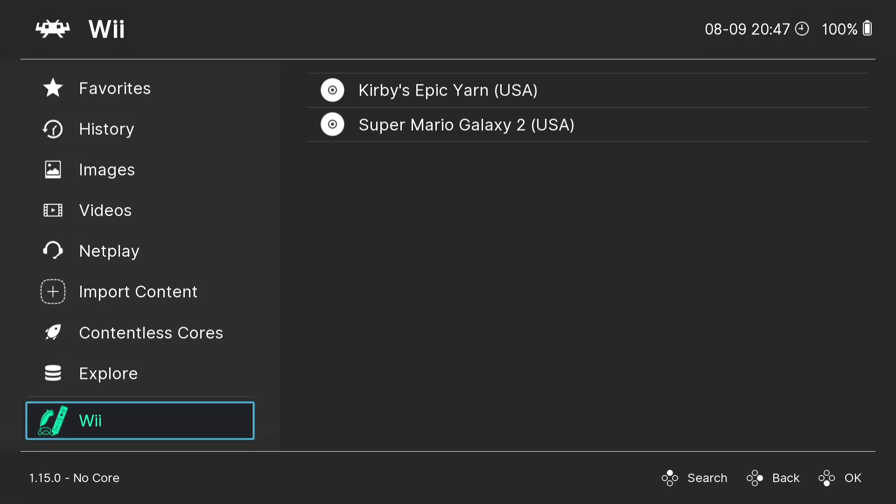
pyautogui.press('Right')
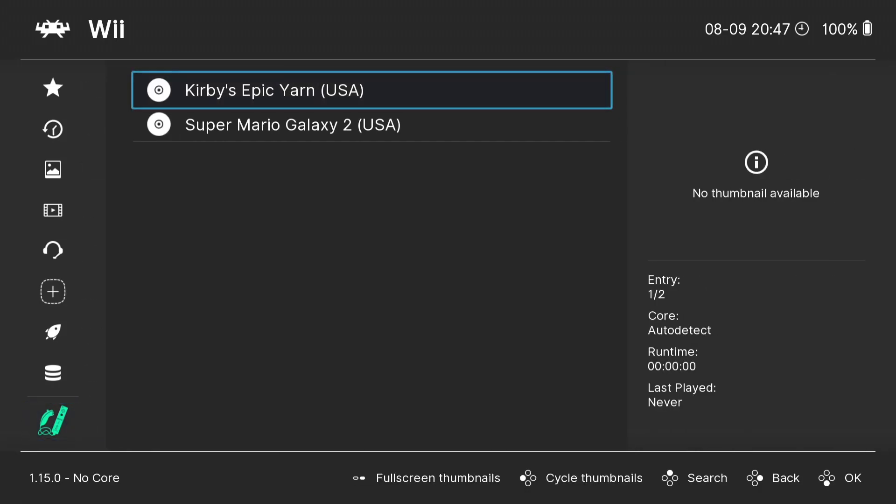
pyautogui.press('Left')
pyautogui.press('Right')
pyautogui.press('Left')
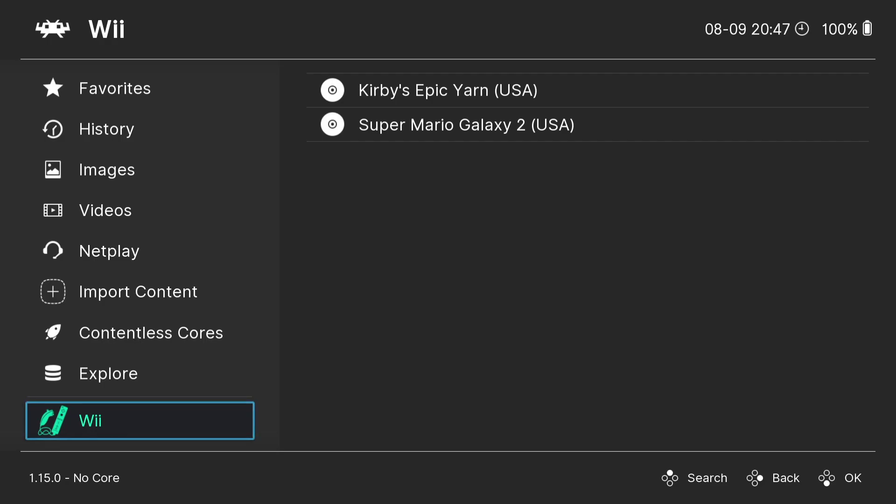
# - Return to the Main Menu and open the Online Updater
pyautogui.press('Down')
pyautogui.press('Right')
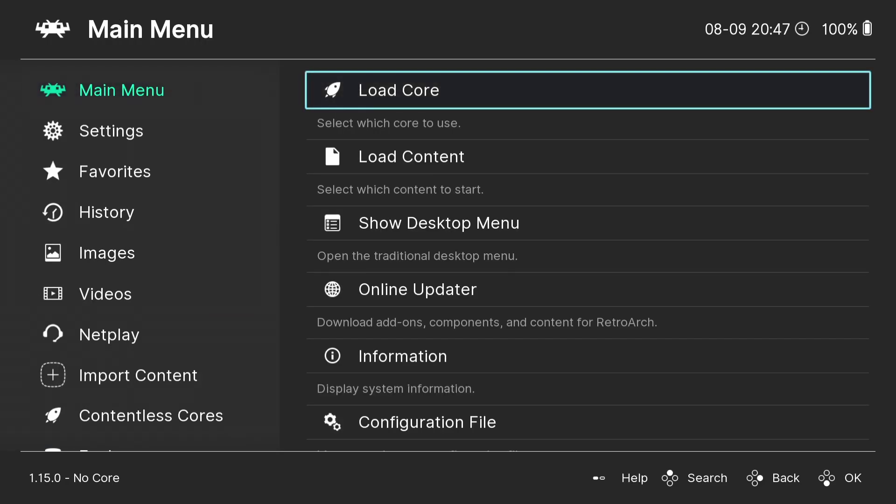
pyautogui.press('Down')
pyautogui.press('Down')
pyautogui.press('Down')
pyautogui.press('Return')
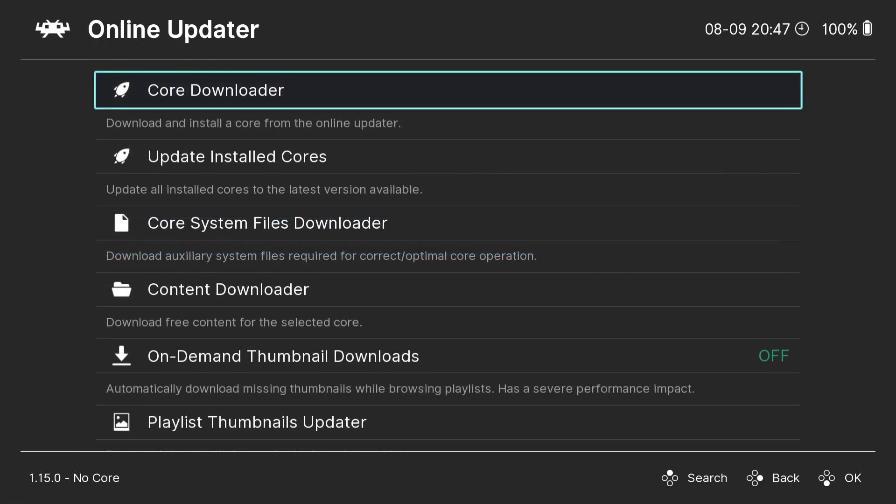
# - Download box art for the Nintendo - Wii playlist with the Playlist Thumbnails Updater
pyautogui.press('Down')
pyautogui.press('Down')
pyautogui.press('Down')
pyautogui.press('Down')
pyautogui.press('Down')
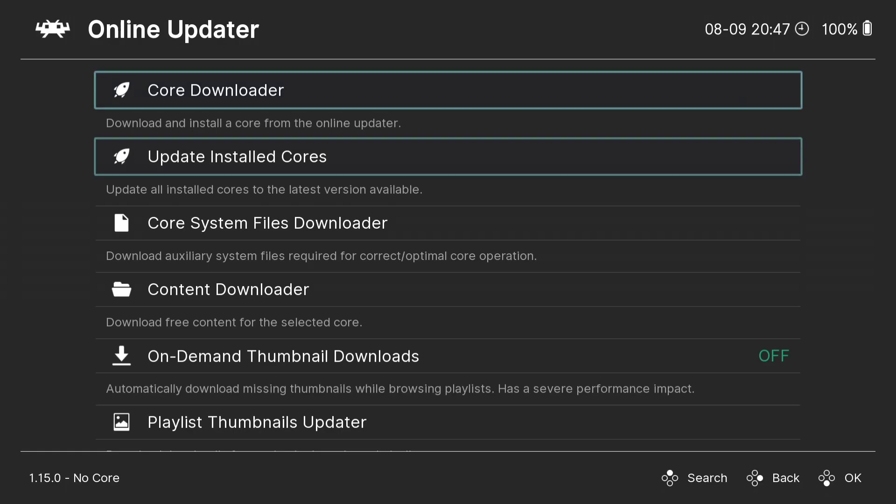
pyautogui.press('Return')
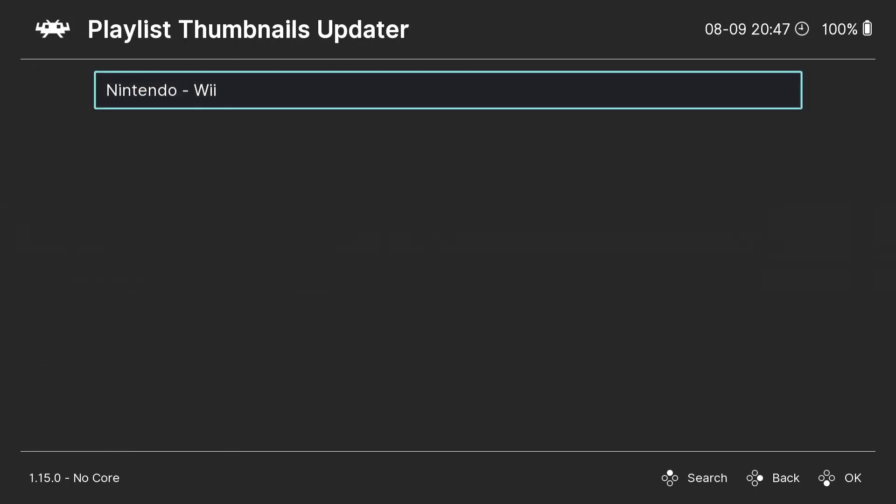
pyautogui.press('Return')
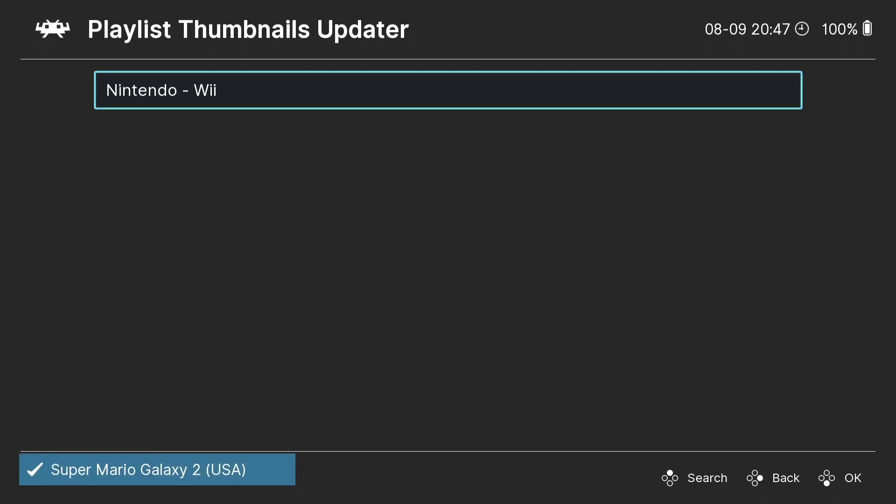
# - Return to the Wii playlist and check the thumbnails of Kirby's Epic Yarn and Super Mario Galaxy 2
pyautogui.press('BackSpace')
pyautogui.press('BackSpace')
pyautogui.press('Up')
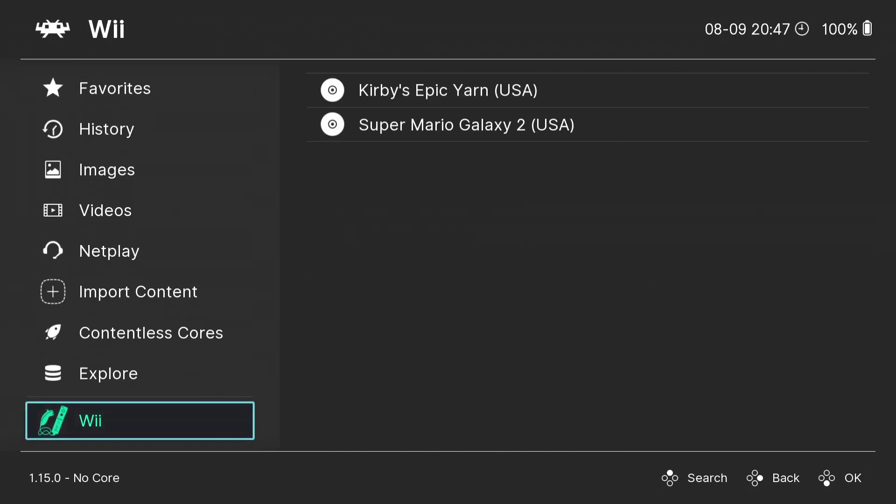
pyautogui.press('Return')
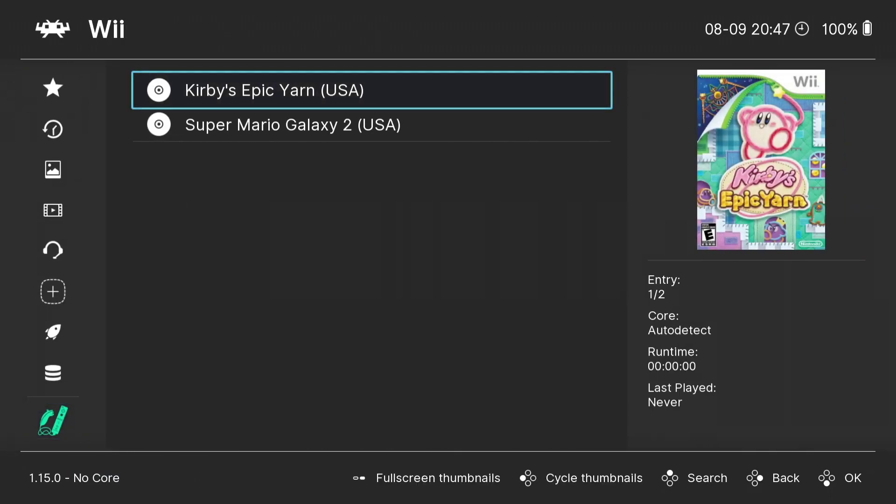
pyautogui.press('Down')
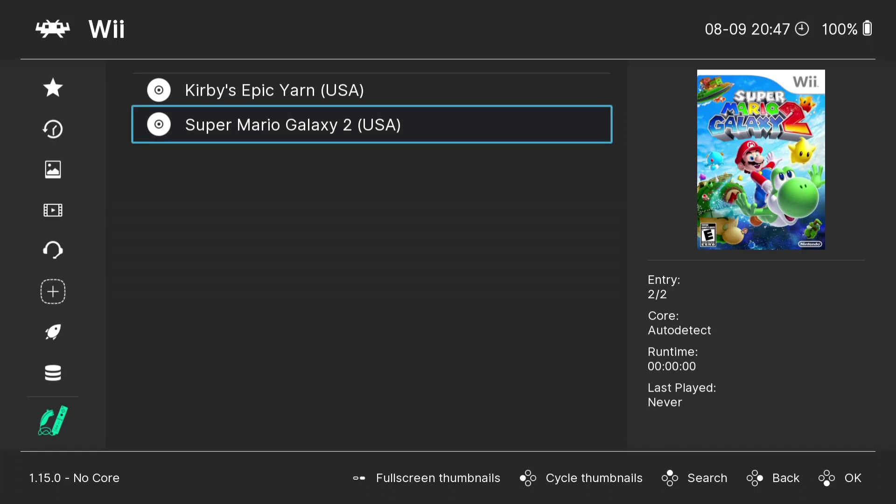
pyautogui.press('Left')
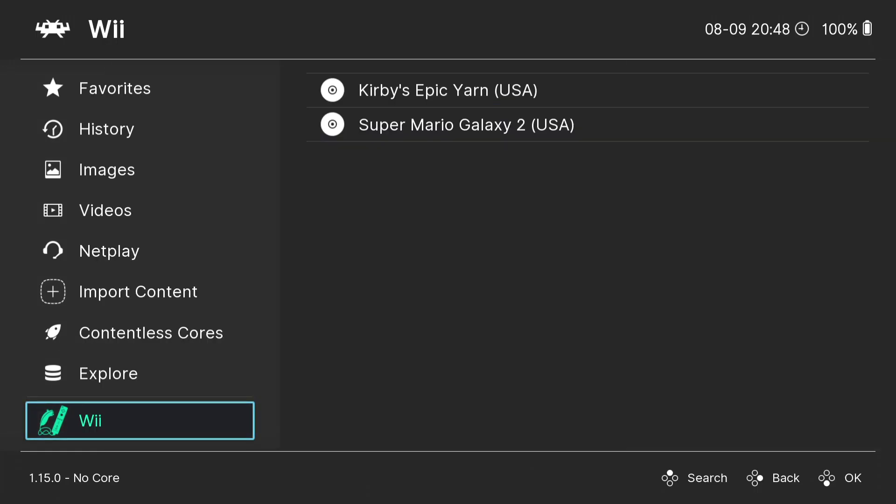
# - Save the current configuration over the existing retroarch.cfg file
pyautogui.press('Down')
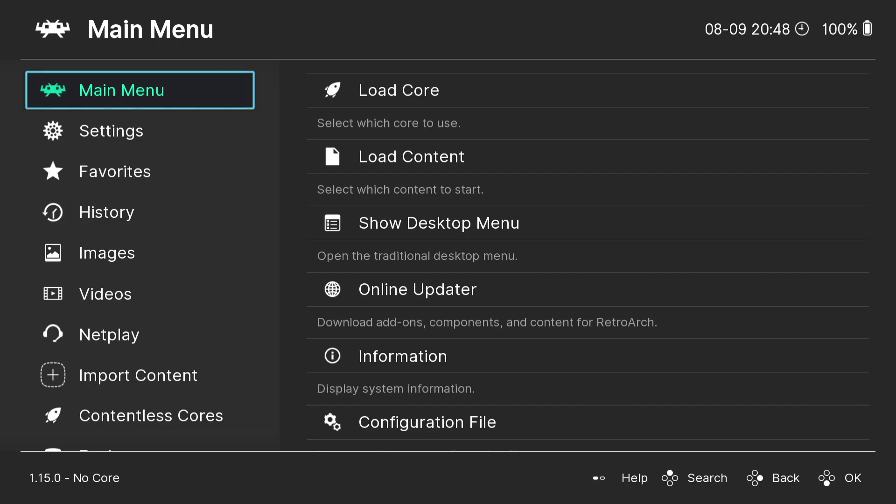
pyautogui.press('Right')
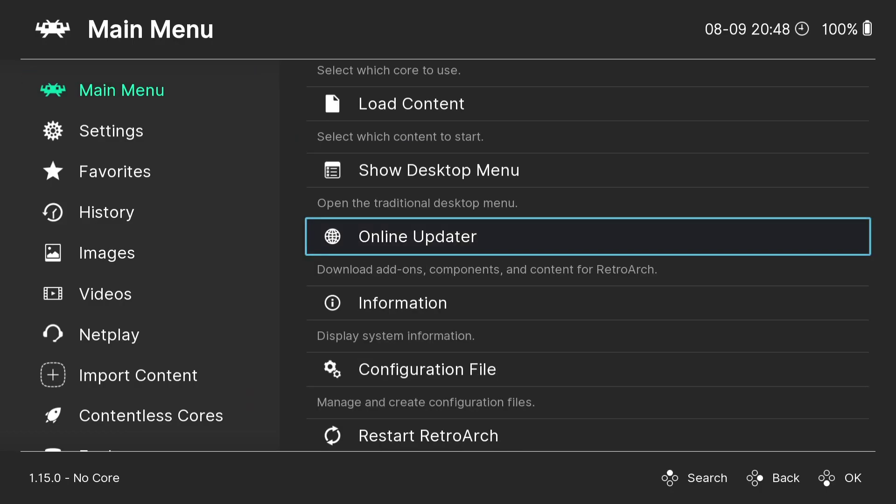
pyautogui.press('Up')
pyautogui.press('Up')
pyautogui.press('Up')
pyautogui.press('Down')
pyautogui.press('Down')
pyautogui.press('Down')
pyautogui.press('Down')
pyautogui.press('Down')
pyautogui.press('Return')
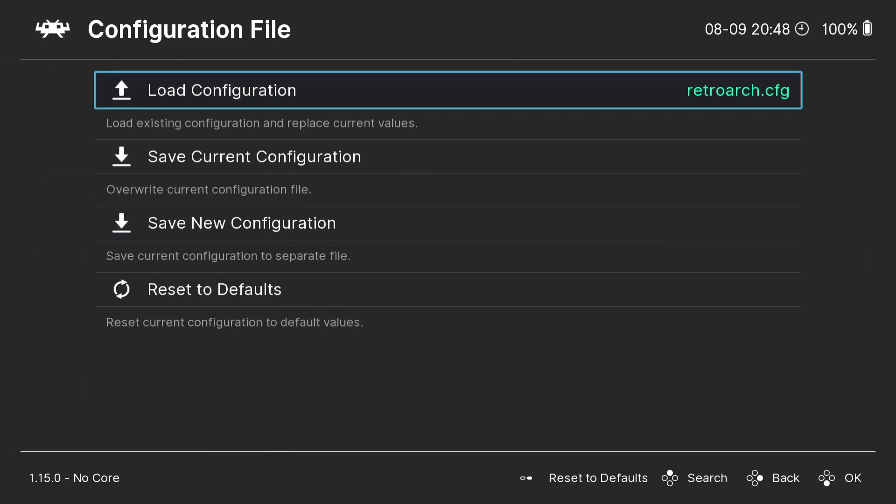
pyautogui.press('Down')
pyautogui.press('Return')
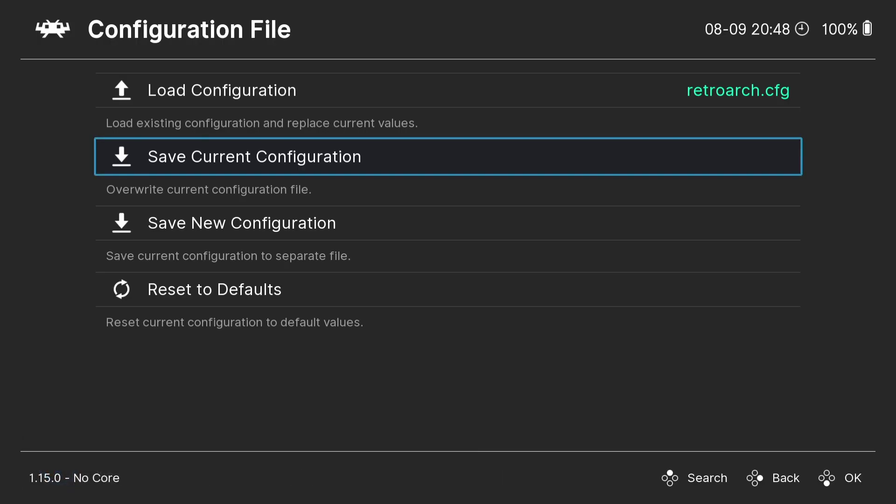
# - Open the core association choices for Super Mario Galaxy 2 (USA) in the Wii playlist
pyautogui.press('Down')
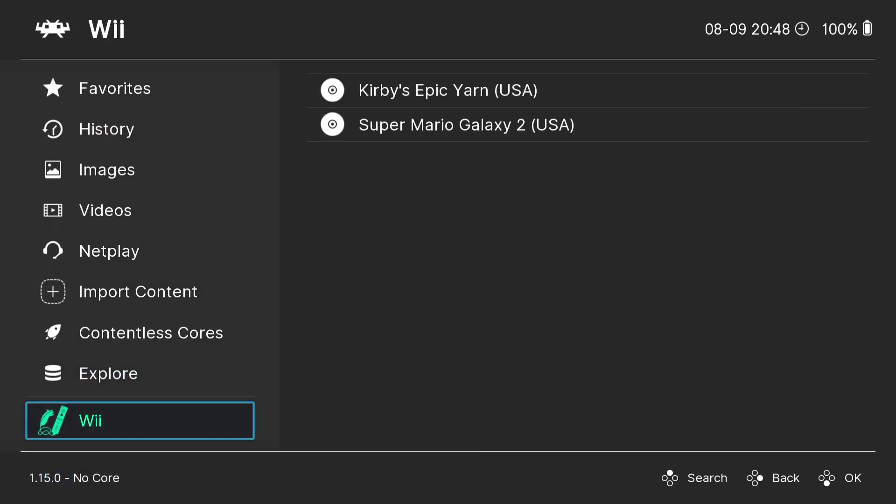
pyautogui.press('Right')
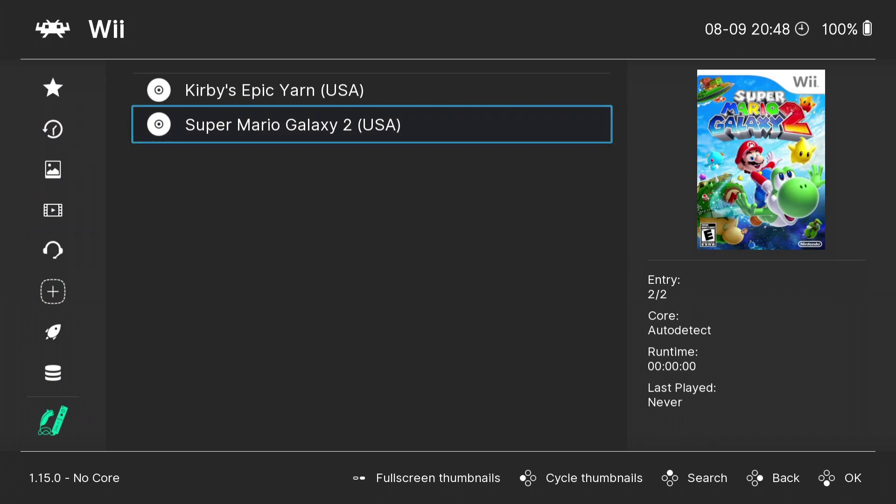
pyautogui.press('Return')
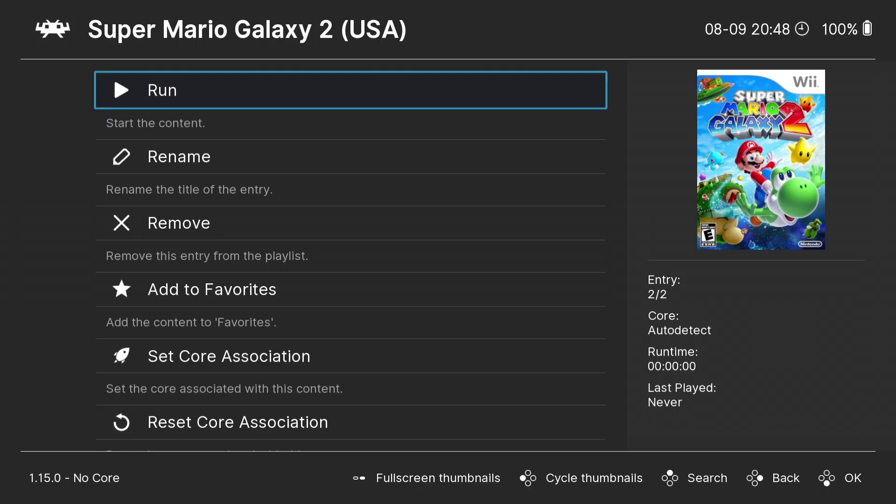
pyautogui.press('Down')
pyautogui.press('Down')
pyautogui.press('Down')
pyautogui.press('Down')
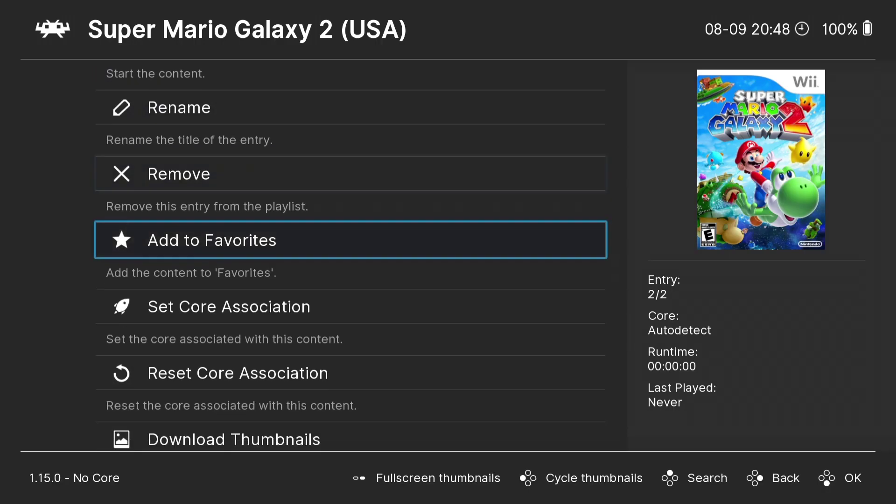
pyautogui.press('Return')
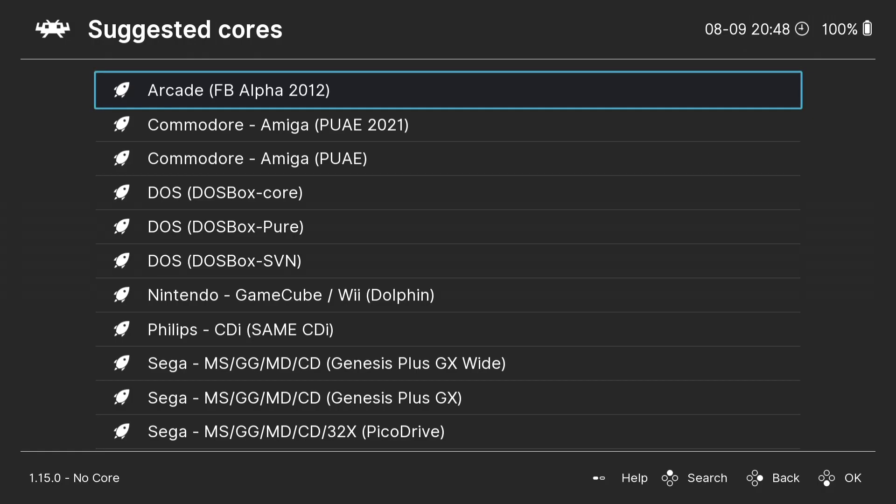
# - Associate Super Mario Galaxy 2 (USA) with the Nintendo - GameCube / Wii (Dolphin) core and run the game
pyautogui.press('Down')
pyautogui.press('Down')
pyautogui.press('Down')
pyautogui.press('Down')
pyautogui.press('Down')
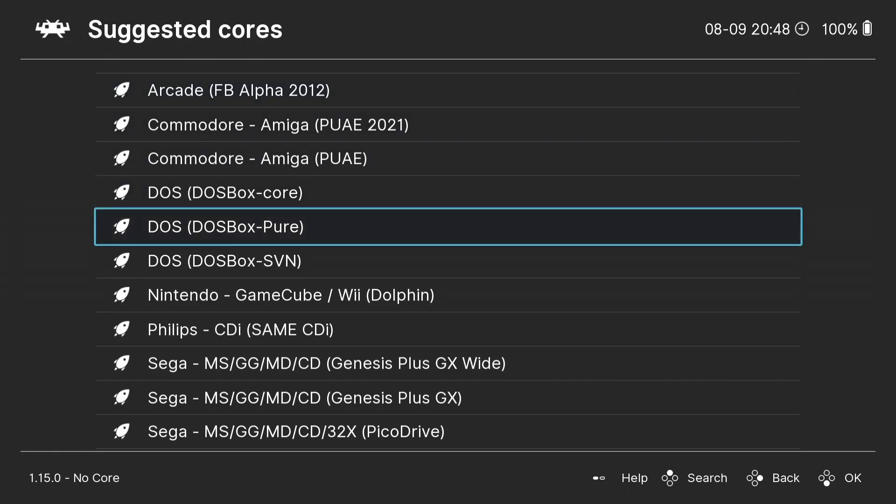
pyautogui.press('Down')
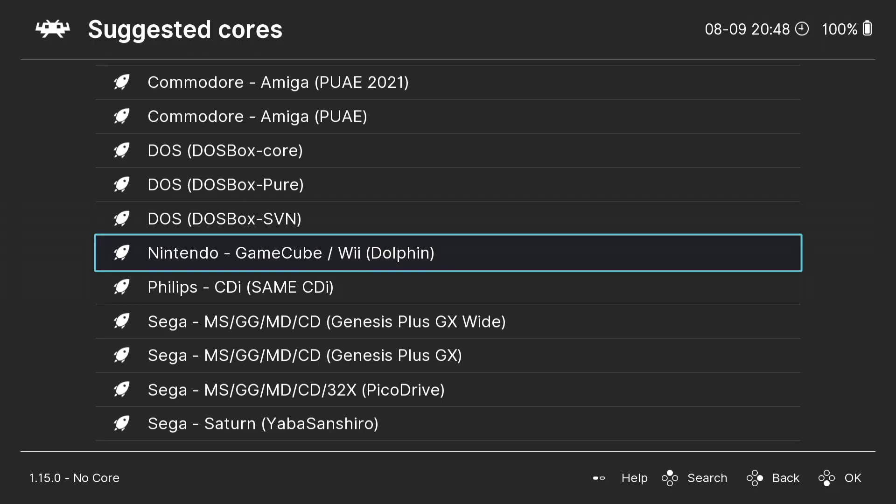
pyautogui.press('Return')
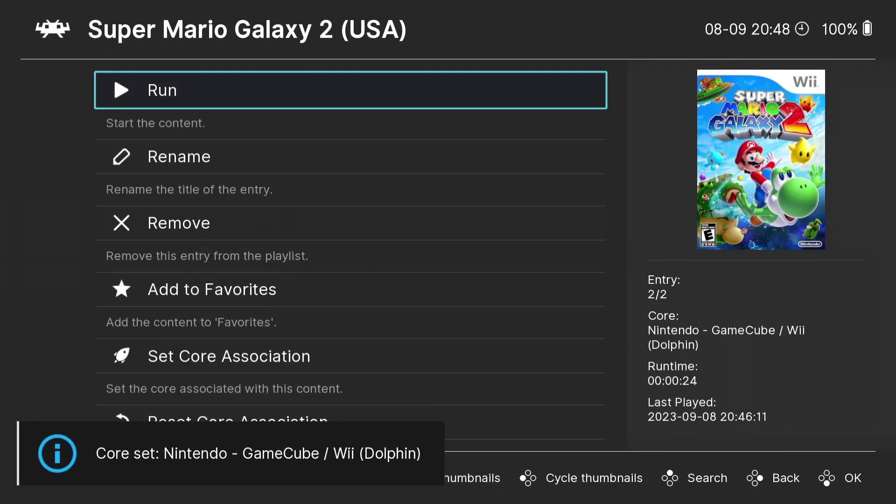
pyautogui.press('Return')
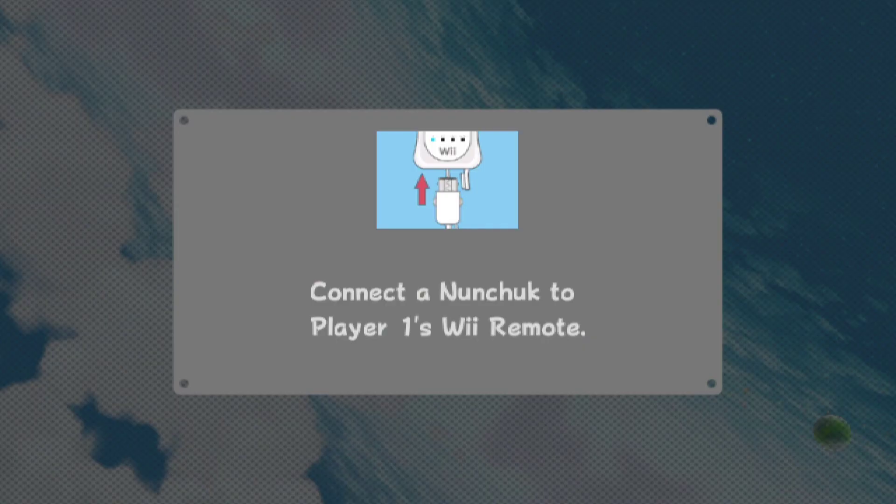
# - Open the Controls settings for the running Super Mario Galaxy 2 game
pyautogui.press('F1')
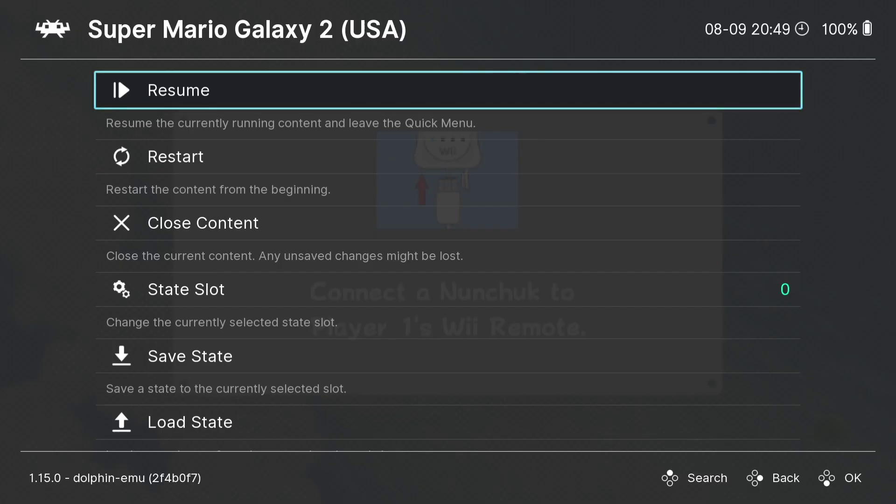
pyautogui.press('Down')
pyautogui.press('Down')
pyautogui.press('Down')
pyautogui.press('Down')
pyautogui.press('Down')
pyautogui.press('Down')
pyautogui.press('Down')
pyautogui.press('Down')
pyautogui.press('Down')
pyautogui.press('Down')
pyautogui.press('Down')
pyautogui.press('Down')
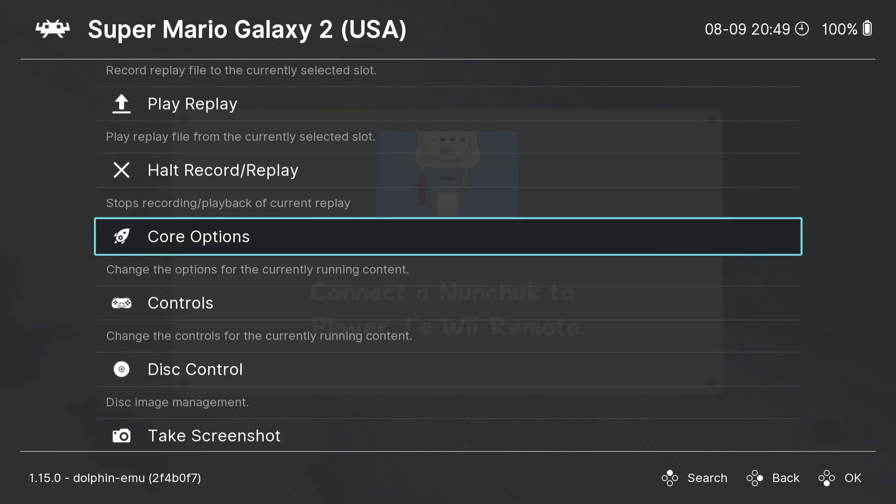
pyautogui.press('Down')
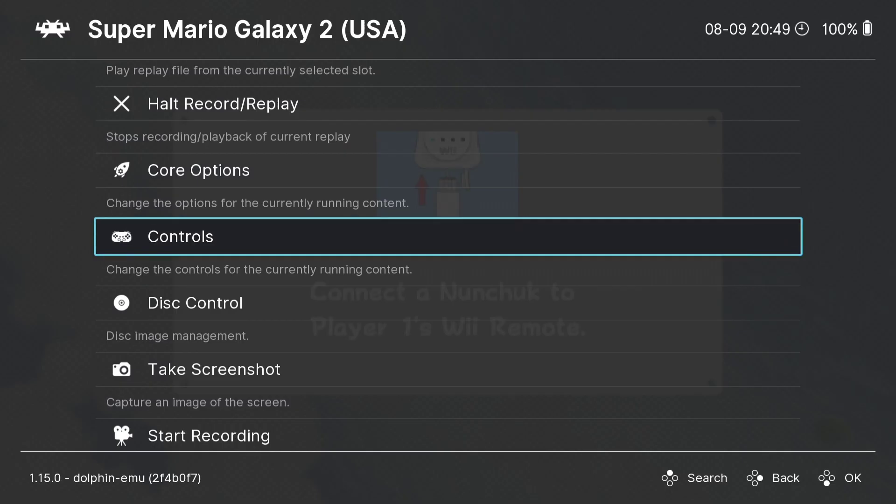
pyautogui.press('Return')
# - Set the Port 1 device type to WiiMote + Nunchuk and leave the port's control settings
pyautogui.press('Down')
pyautogui.press('Down')
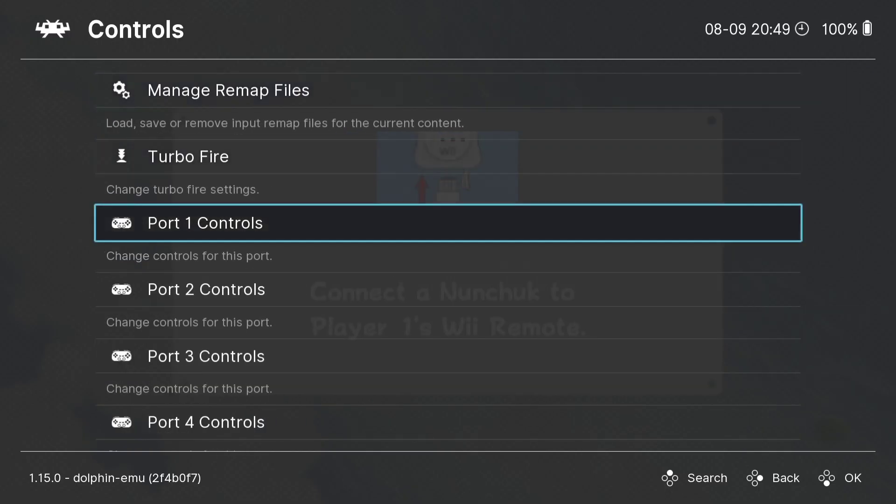
pyautogui.press('Return')
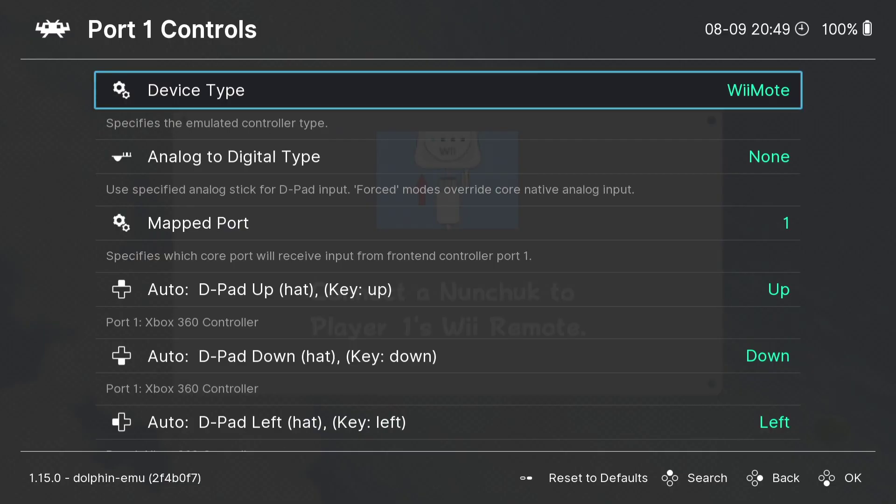
pyautogui.press('Return')
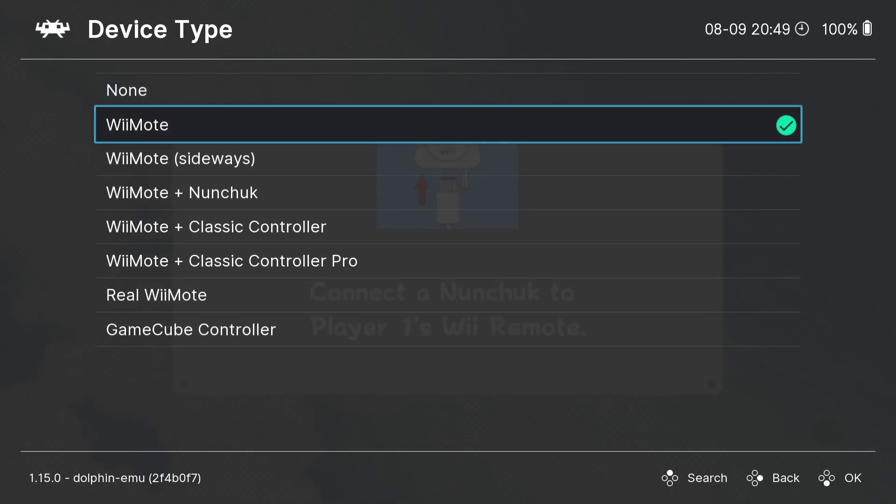
pyautogui.press('Down')
pyautogui.press('Down')
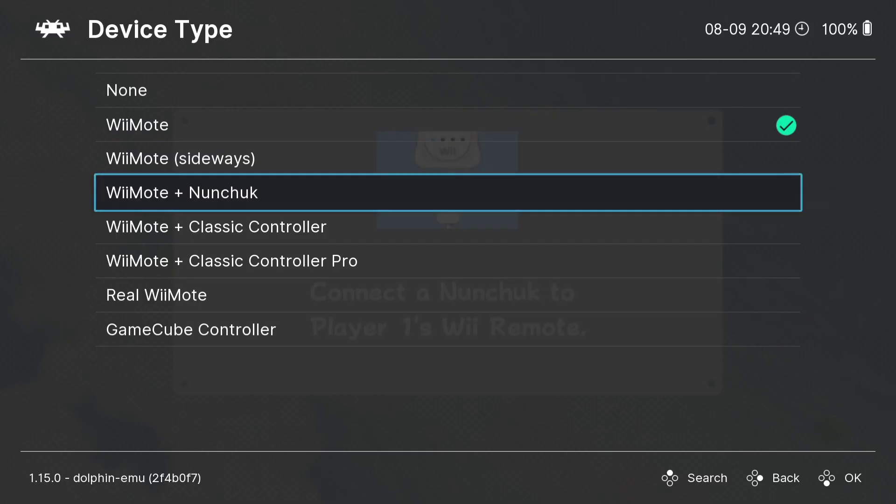
pyautogui.press('Return')
pyautogui.press('BackSpace')
pyautogui.press('BackSpace')
pyautogui.press('BackSpace')
pyautogui.press('BackSpace')
pyautogui.press('BackSpace')
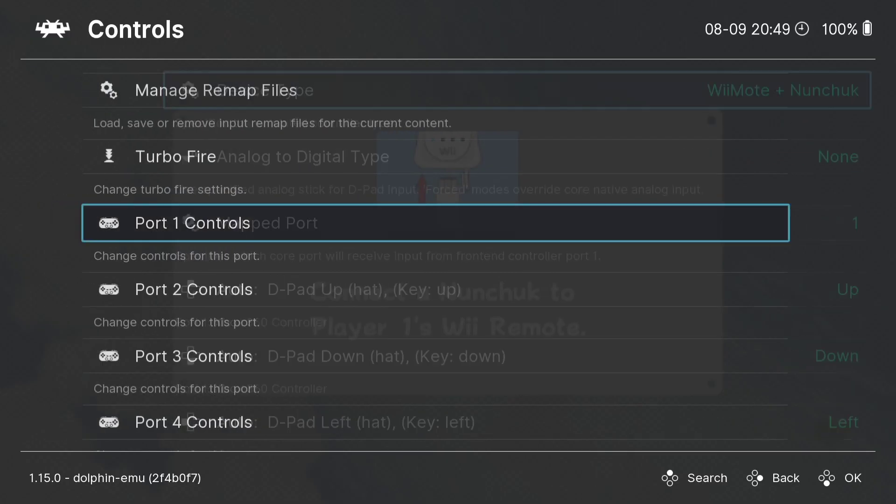
# - Resume Super Mario Galaxy 2 and proceed past its title screen to the file selection
pyautogui.press('BackSpace')
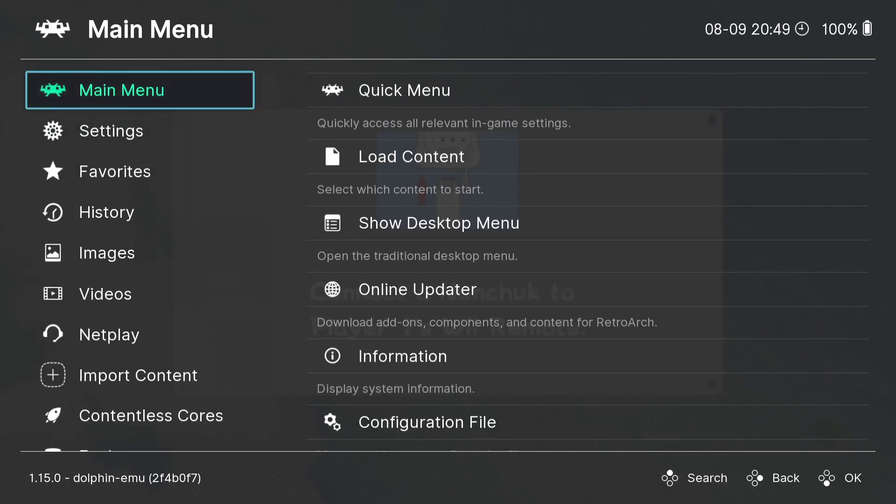
pyautogui.press('Right')
pyautogui.press('Return')
pyautogui.press('Return')
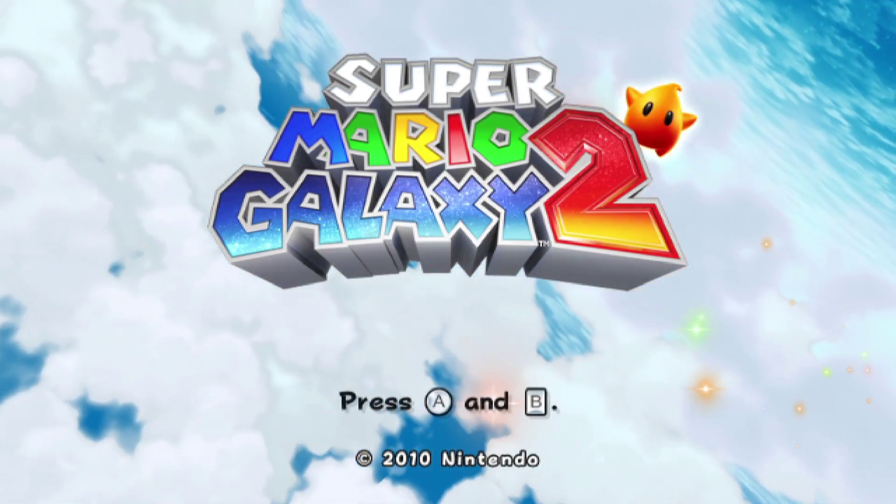
pyautogui.press('x')
pyautogui.press('z')
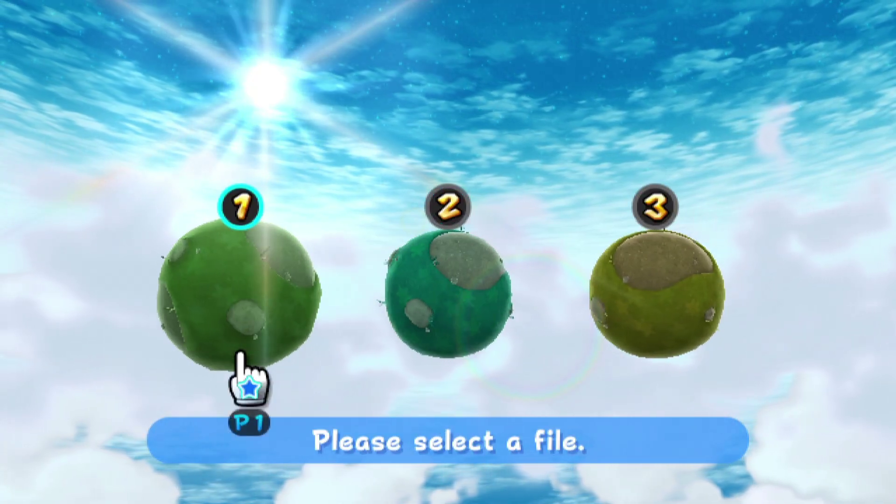
# - Create a new game file in slot 1 with the Mario icon
pyautogui.click(240, 358)
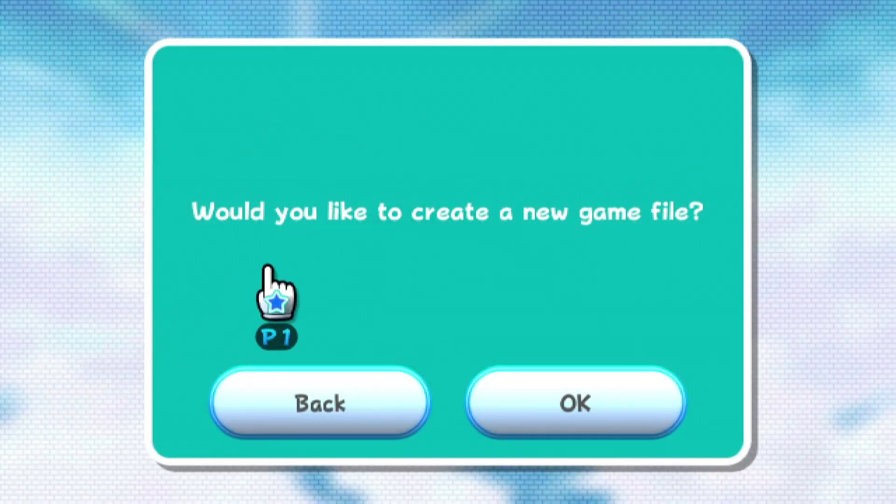
pyautogui.click(542, 392)
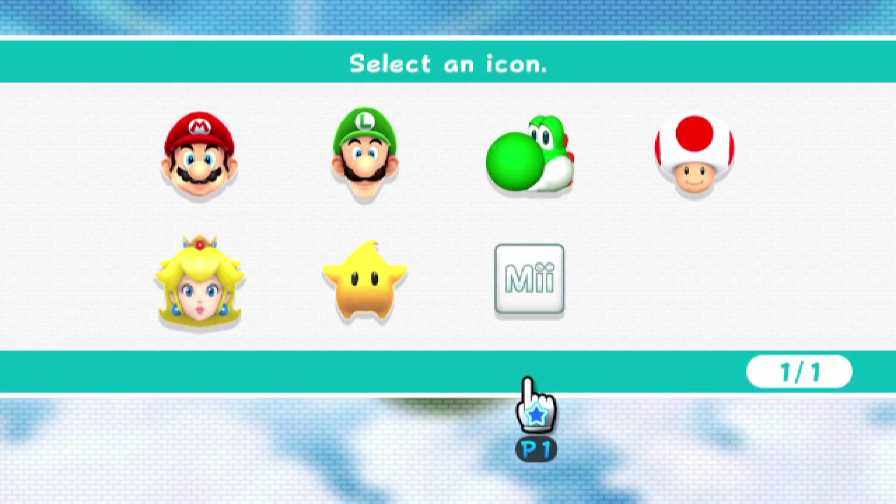
pyautogui.click(178, 177)
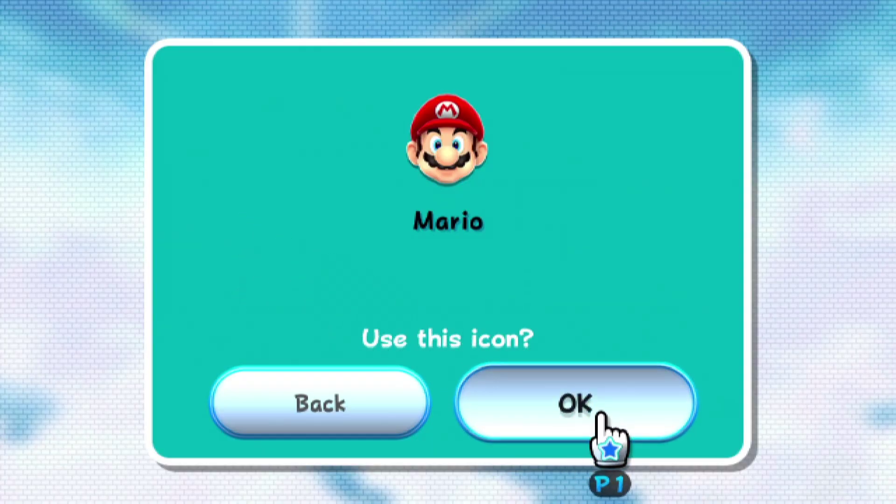
pyautogui.click(601, 414)
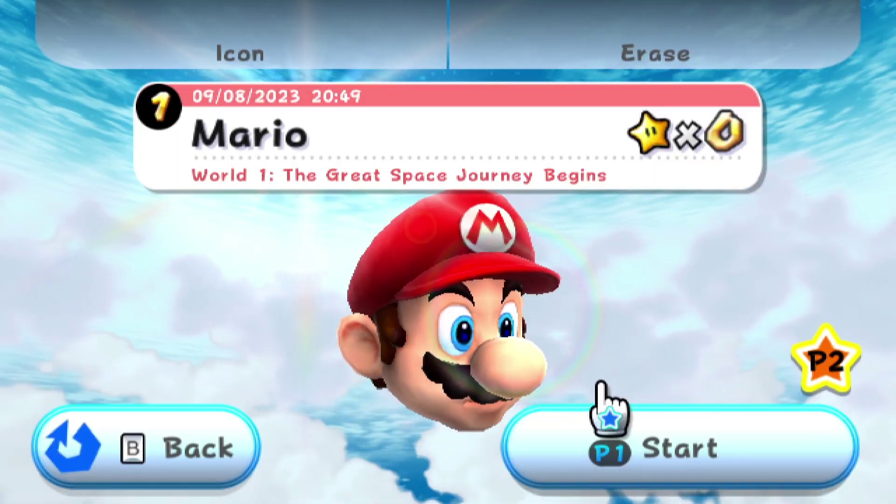
# - Start the Mario file and enter Peewee Piranha's Temper Tantrum in Sky Station Galaxy, advancing the opening dialogue
pyautogui.click(601, 384)
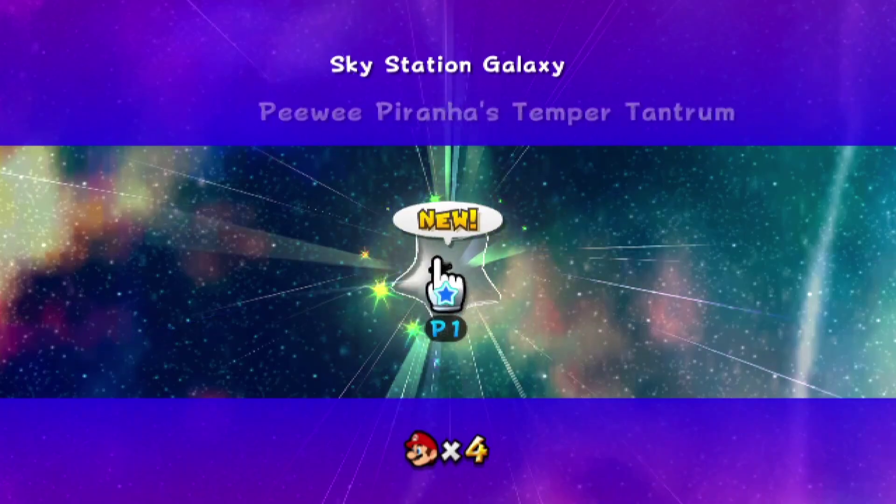
pyautogui.click(434, 252)
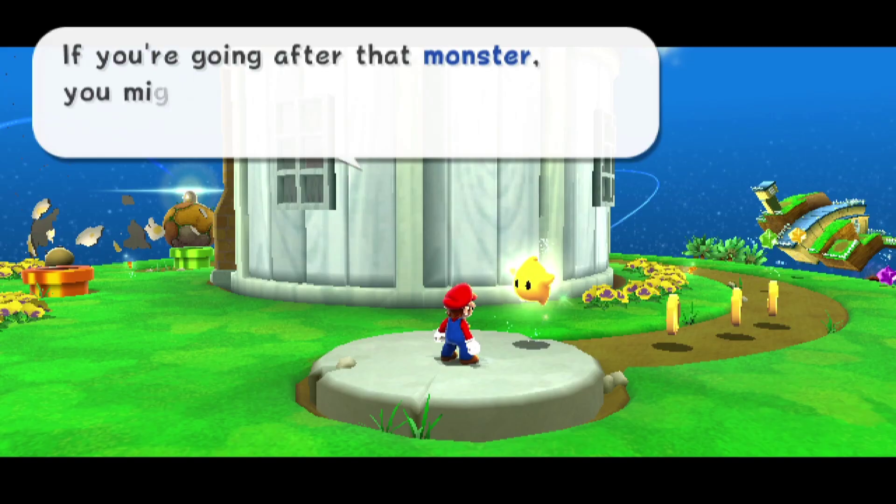
pyautogui.press('a')
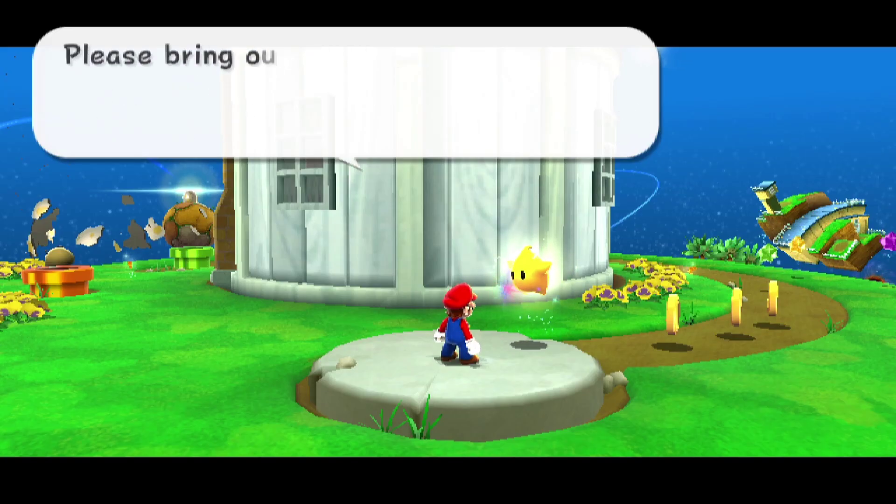
pyautogui.press('a')
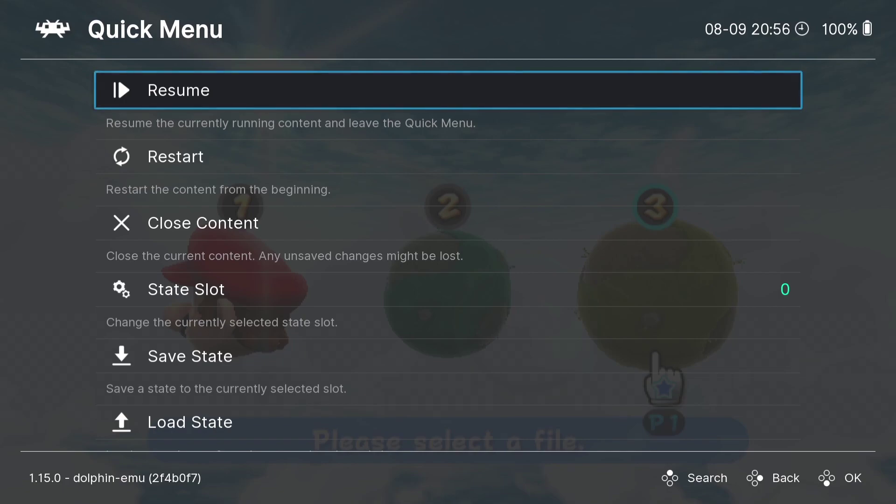
# - Open the Core Options of the running game
pyautogui.press('Down')
pyautogui.press('Down')
pyautogui.press('Down')
pyautogui.press('Down')
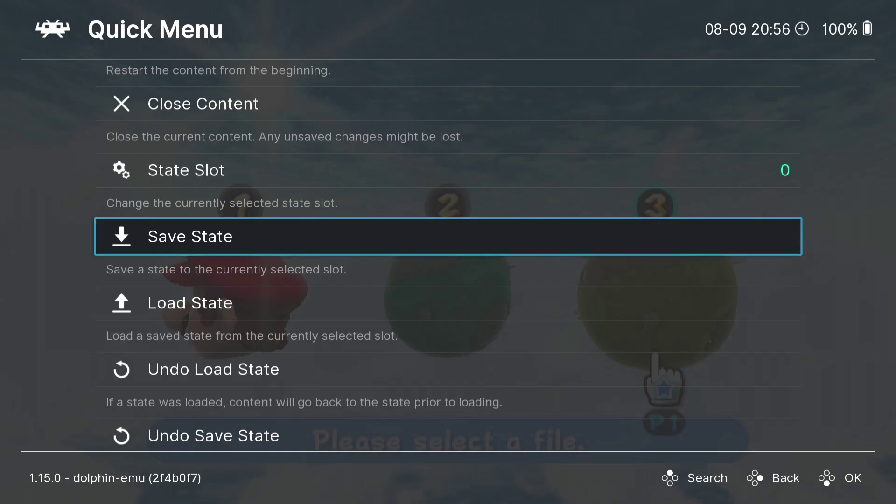
pyautogui.press('Down')
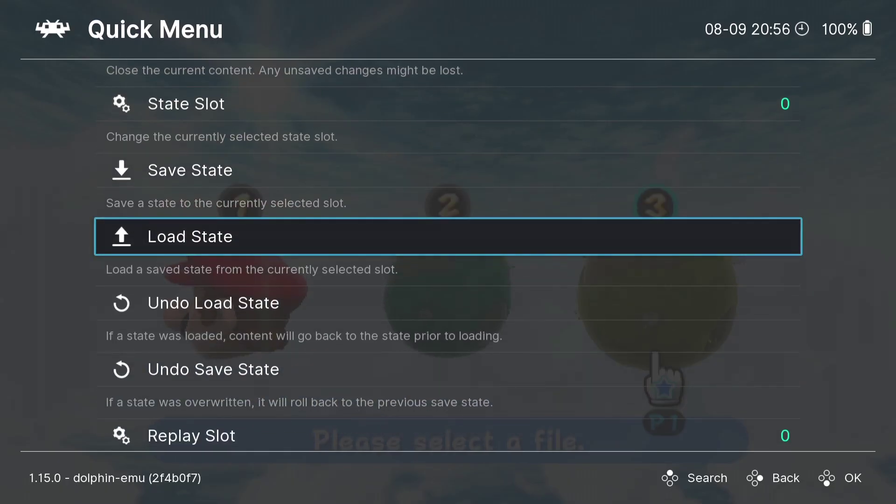
pyautogui.press('Down')
pyautogui.press('Down')
pyautogui.press('Down')
pyautogui.press('Down')
pyautogui.press('Down')
pyautogui.press('Down')
pyautogui.press('Down')
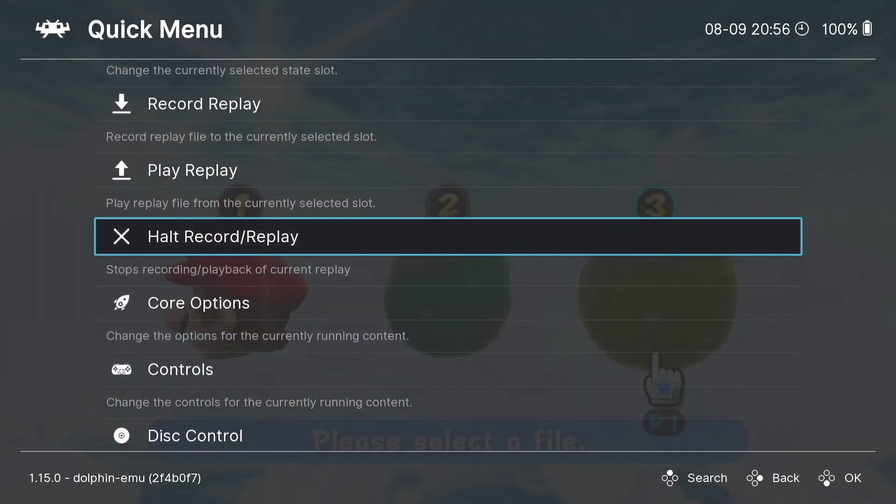
pyautogui.press('Down')
pyautogui.press('Up')
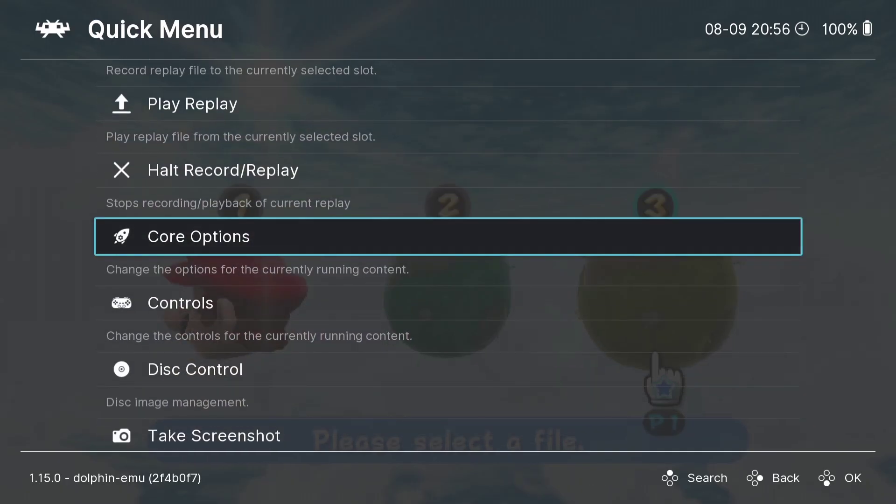
pyautogui.press('Return')
# - Set the core's Internal Resolution to x3 (1920 x 1584)
pyautogui.press('Down')
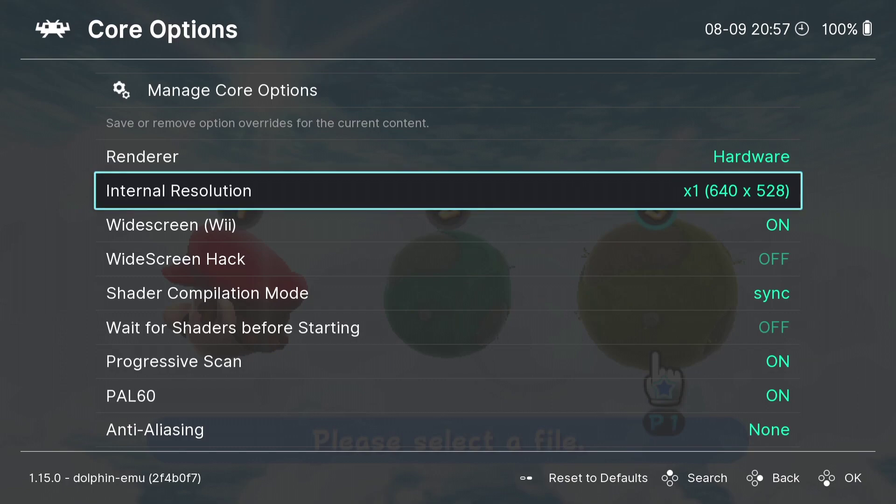
pyautogui.press('Return')
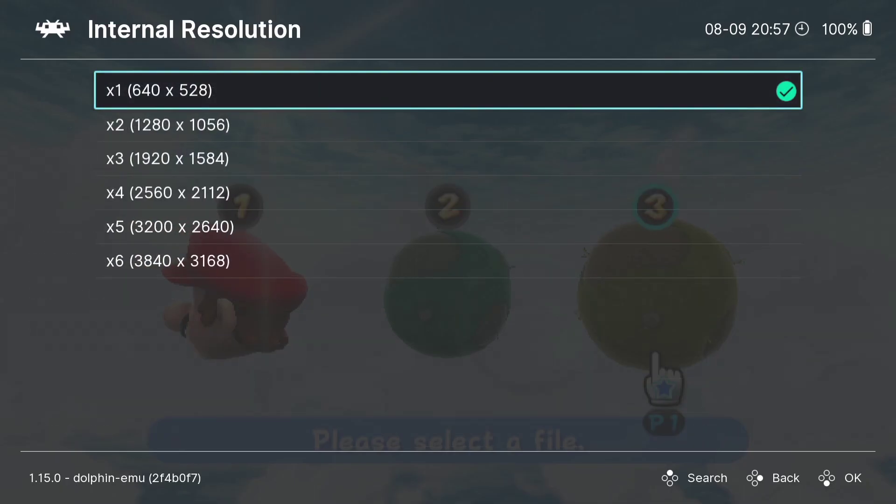
pyautogui.press('Down')
pyautogui.press('Down')
pyautogui.press('Down')
pyautogui.press('Down')
pyautogui.press('Down')
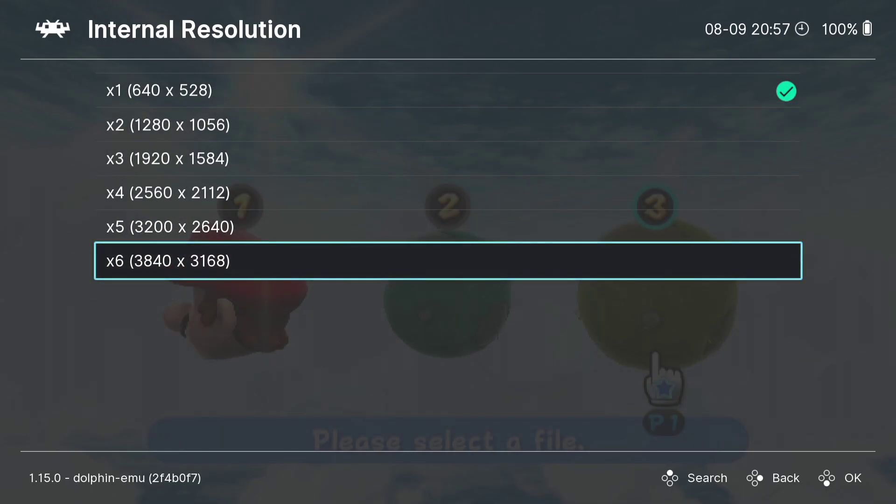
pyautogui.press('Up')
pyautogui.press('Up')
pyautogui.press('Up')
pyautogui.press('Up')
pyautogui.press('Up')
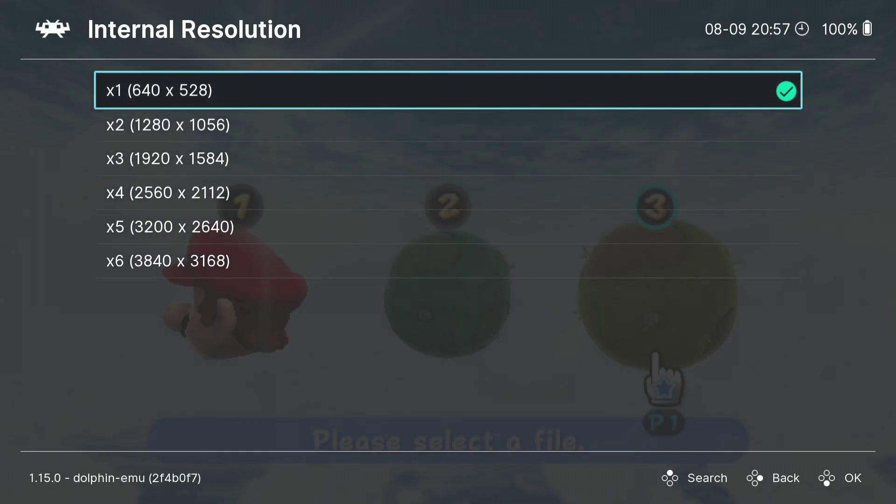
pyautogui.press('Down')
pyautogui.press('Down')
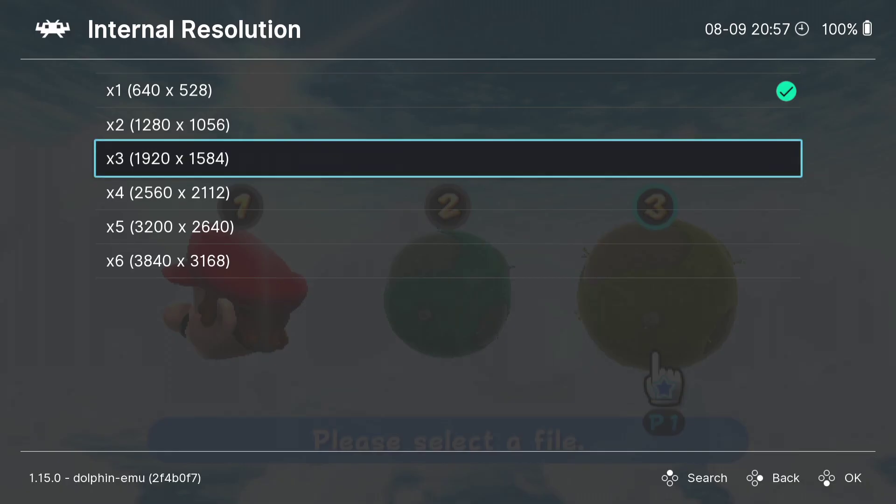
pyautogui.press('Return')
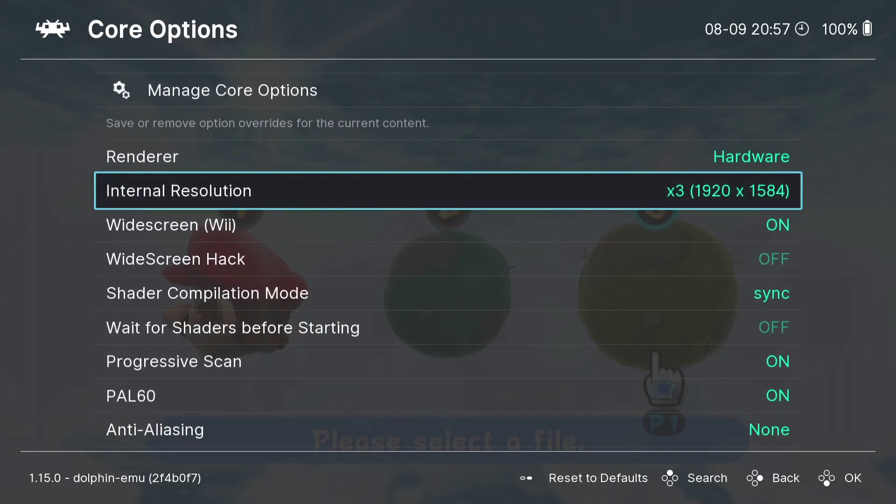
# - Turn on WideScreen Hack and set Anti-Aliasing to 4x MSAA in the core options
pyautogui.press('Down')
pyautogui.press('Down')
pyautogui.press('Down')
pyautogui.press('Down')
pyautogui.press('Down')
pyautogui.press('Down')
pyautogui.press('Down')
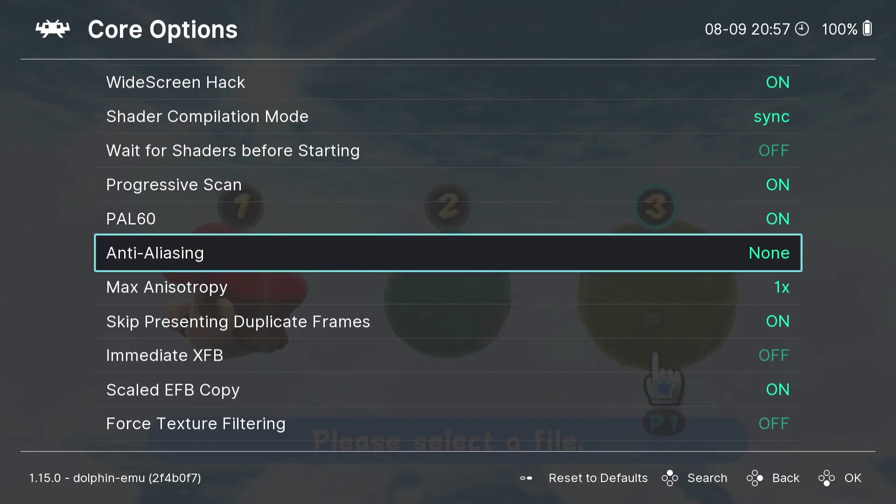
pyautogui.press('Return')
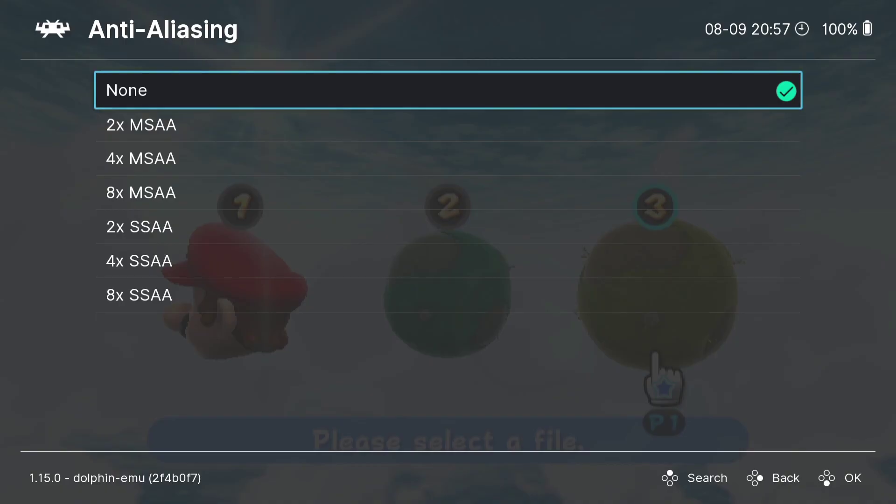
pyautogui.press('Down')
pyautogui.press('Down')
pyautogui.press('Down')
pyautogui.press('Down')
pyautogui.press('Down')
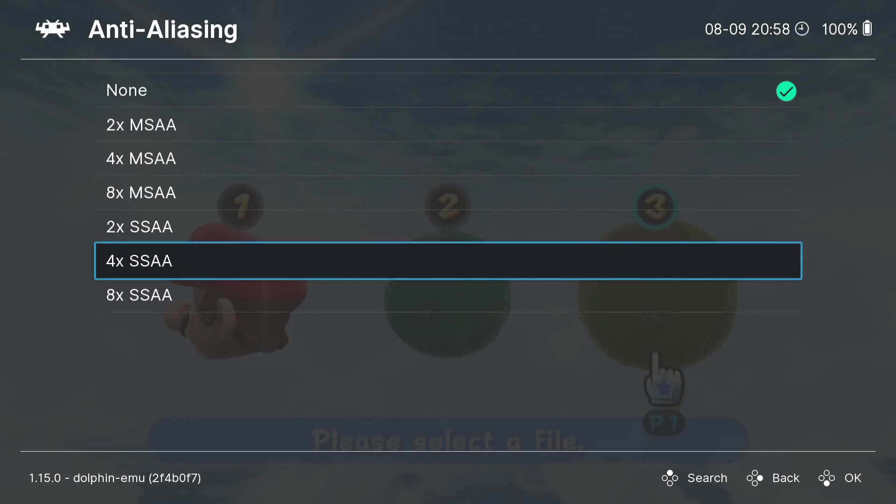
pyautogui.press('Up')
pyautogui.press('Up')
pyautogui.press('Up')
pyautogui.press('Up')
pyautogui.press('Up')
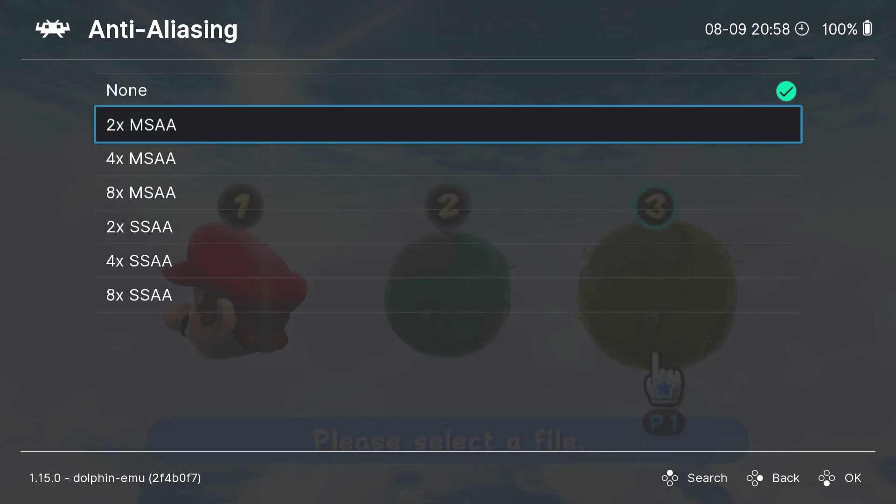
pyautogui.press('Down')
pyautogui.press('Down')
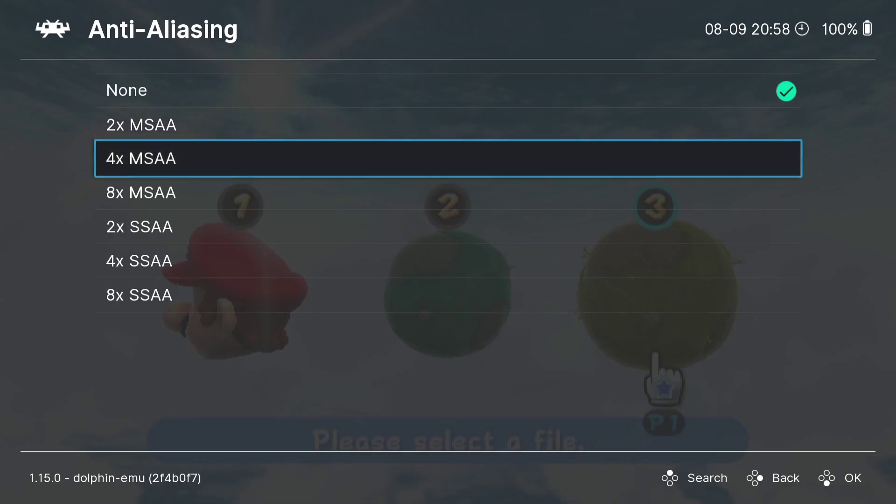
pyautogui.press('Return')
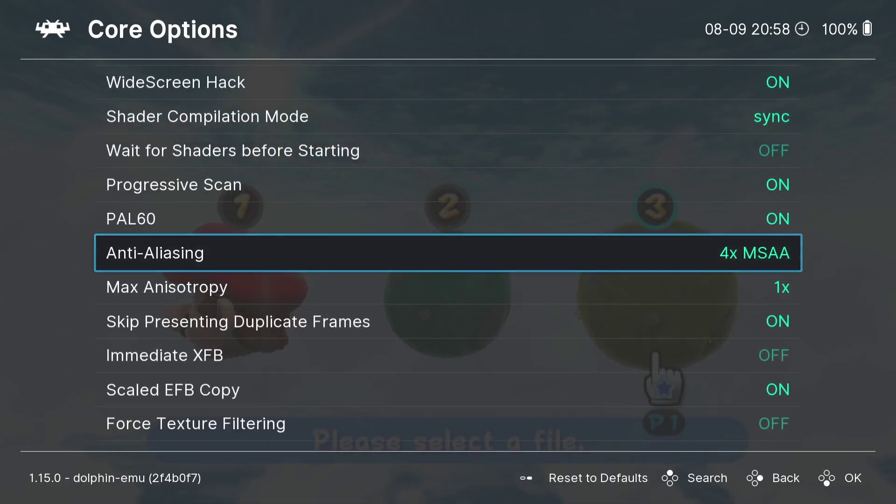
# - Set Max Anisotropy to 4x in the core options
pyautogui.press('Down')
pyautogui.press('Return')
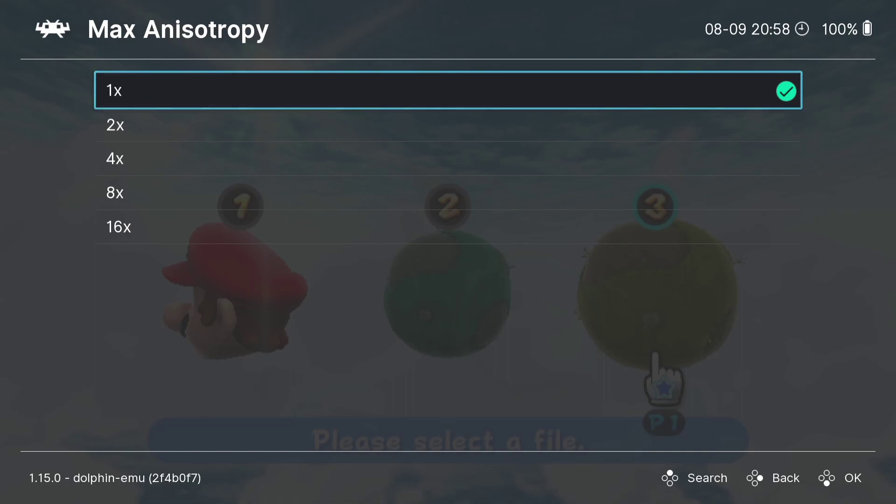
pyautogui.press('Down')
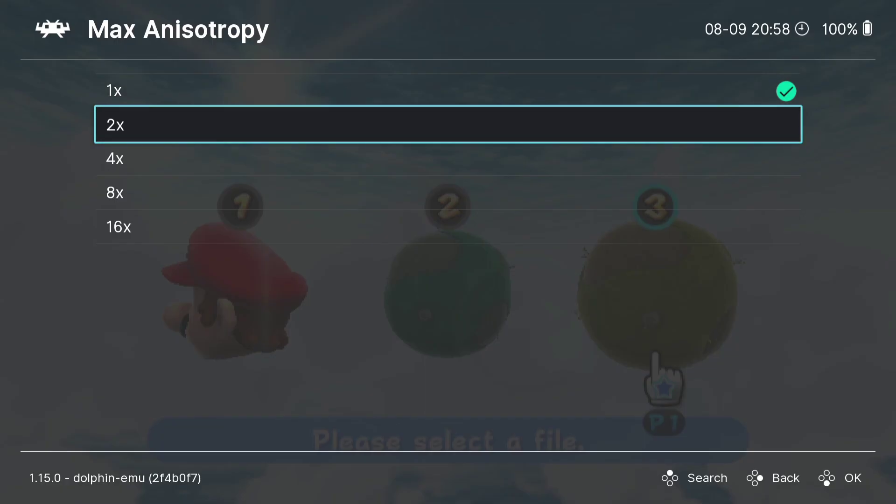
pyautogui.press('Down')
pyautogui.press('Return')
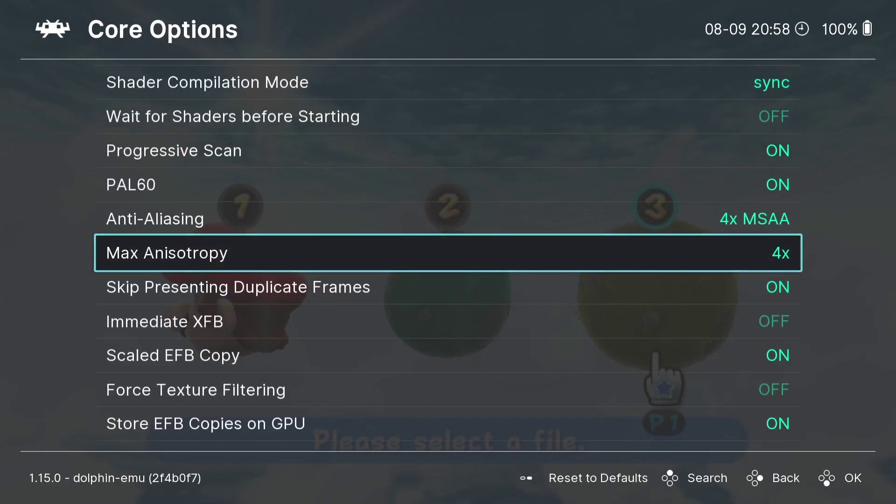
# - Leave the core options, resume the game and start the Mario file in slot 1
pyautogui.press('BackSpace')
pyautogui.press('BackSpace')
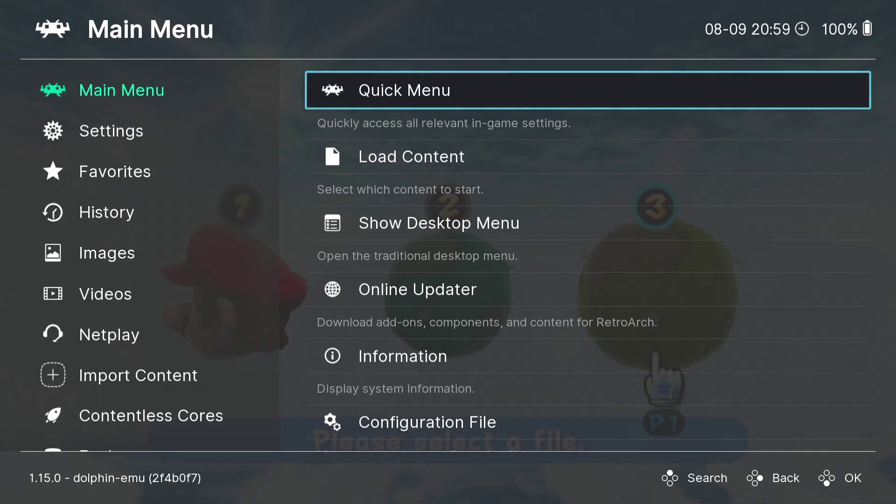
pyautogui.press('Return')
pyautogui.press('Return')
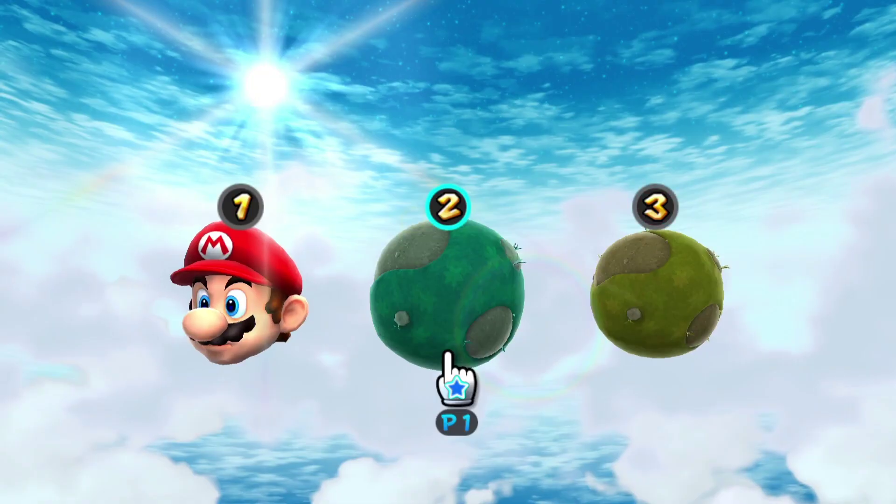
pyautogui.moveTo(228, 364)
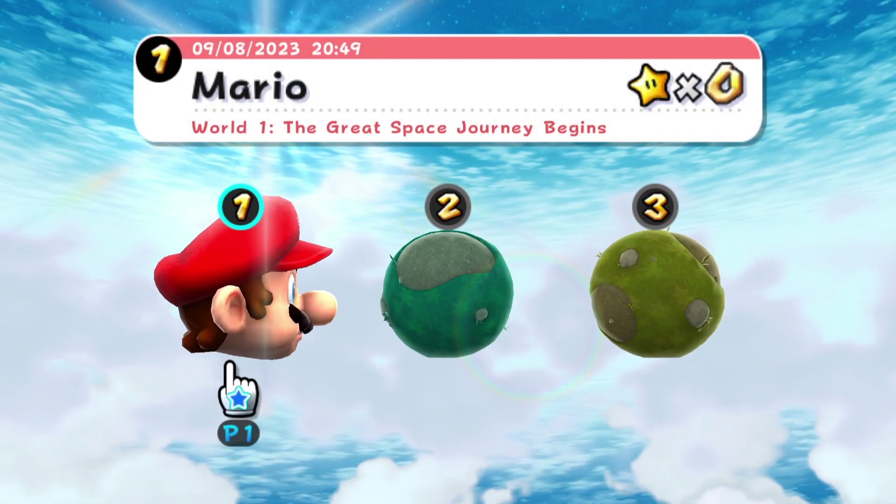
pyautogui.click(270, 322)
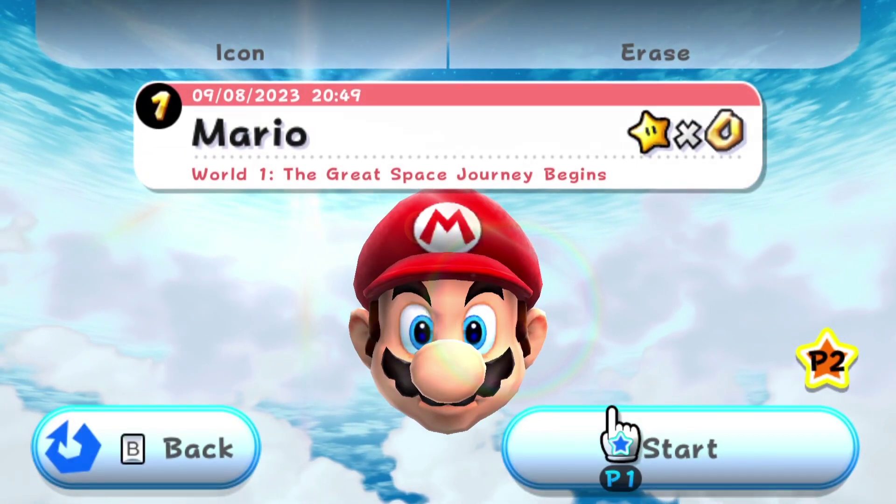
pyautogui.click(611, 412)
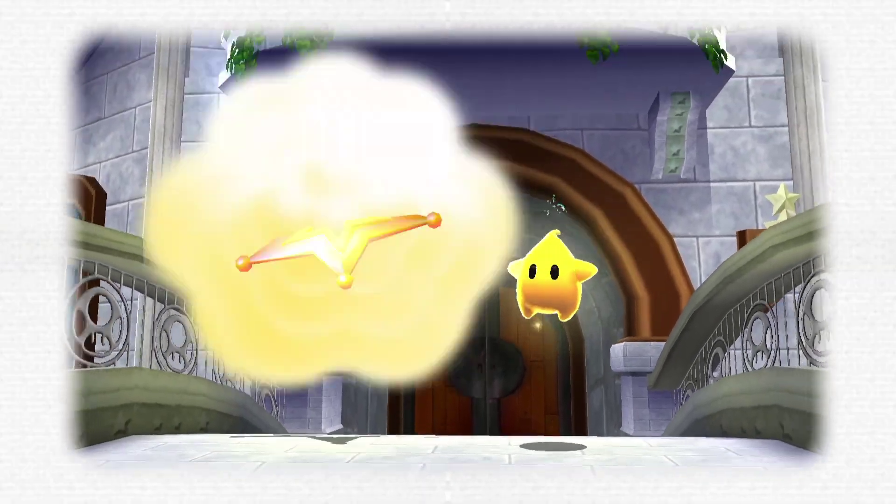
# - Advance through the Luma dialogue in Super Mario Galaxy 2 until Mario can move around the starting planet
pyautogui.press('a')
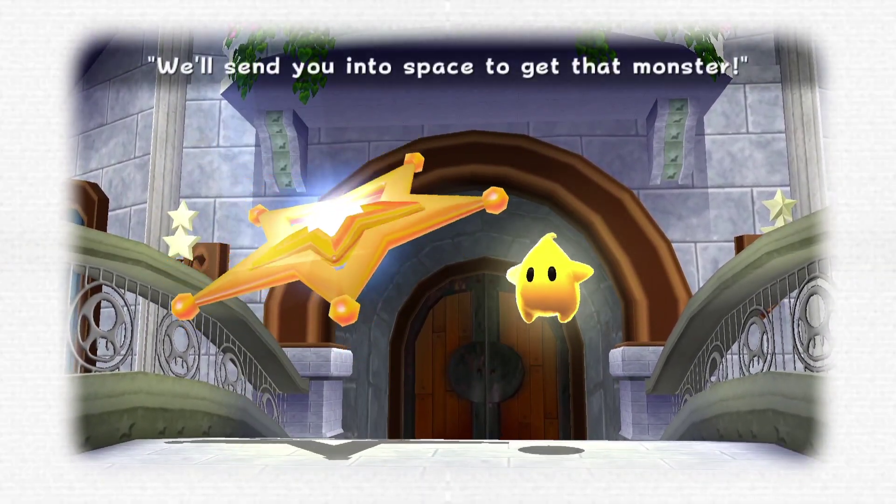
pyautogui.press('a')
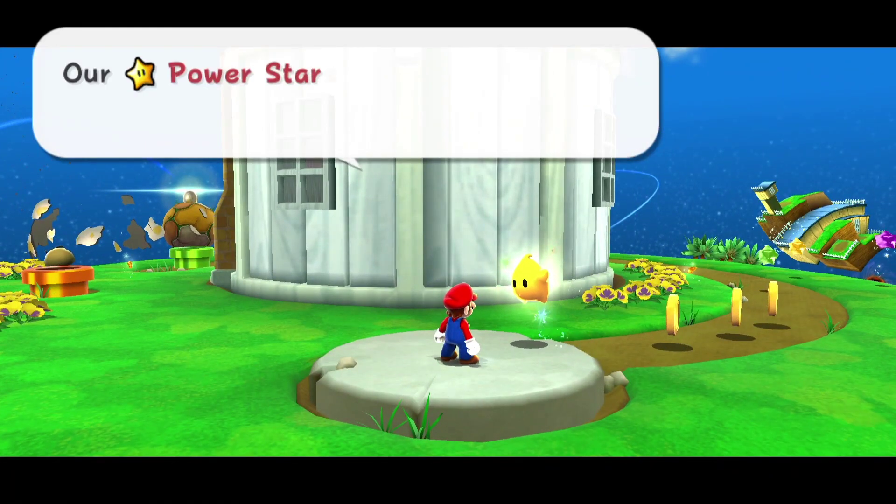
pyautogui.press('a')
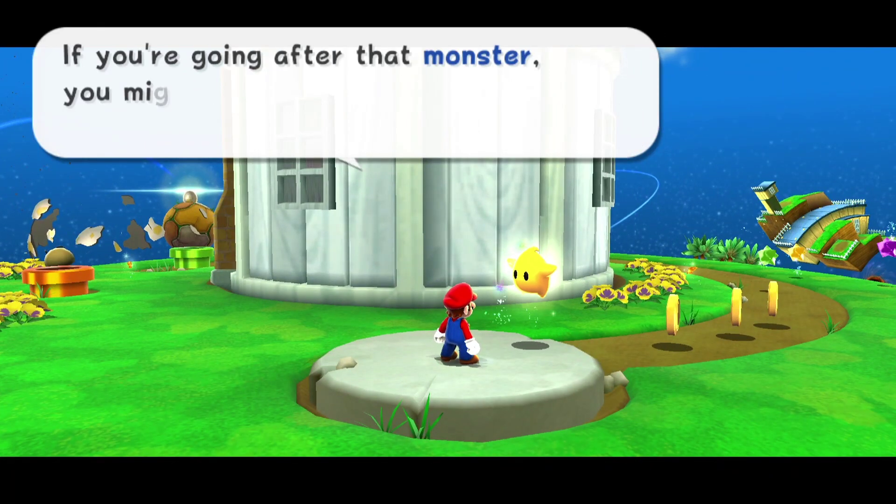
pyautogui.press('a')
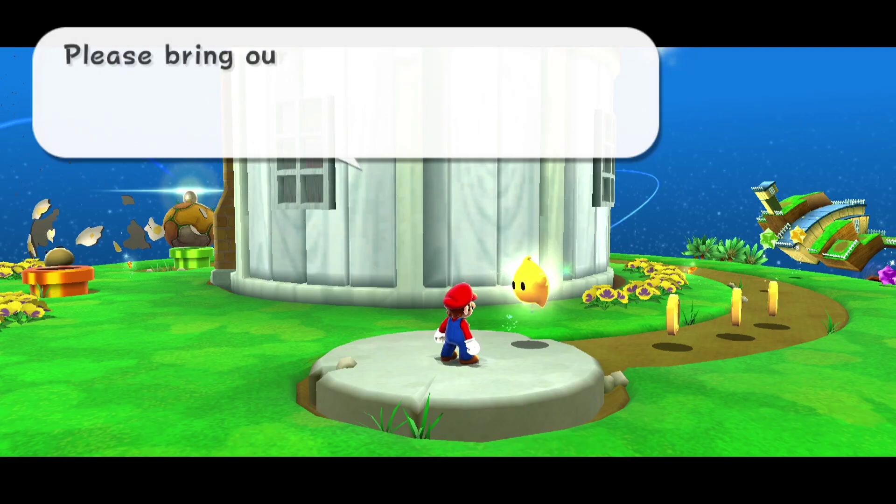
pyautogui.press('a')
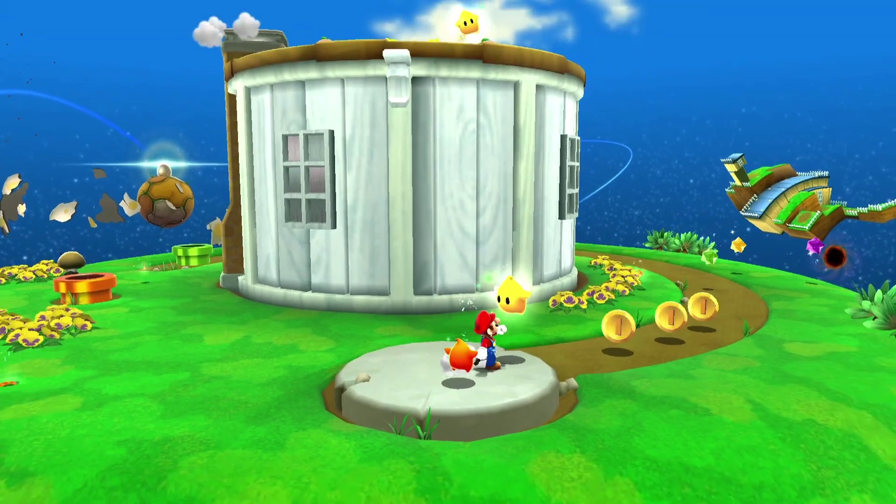
# - Close the running Super Mario Galaxy 2 content
pyautogui.press('F1')
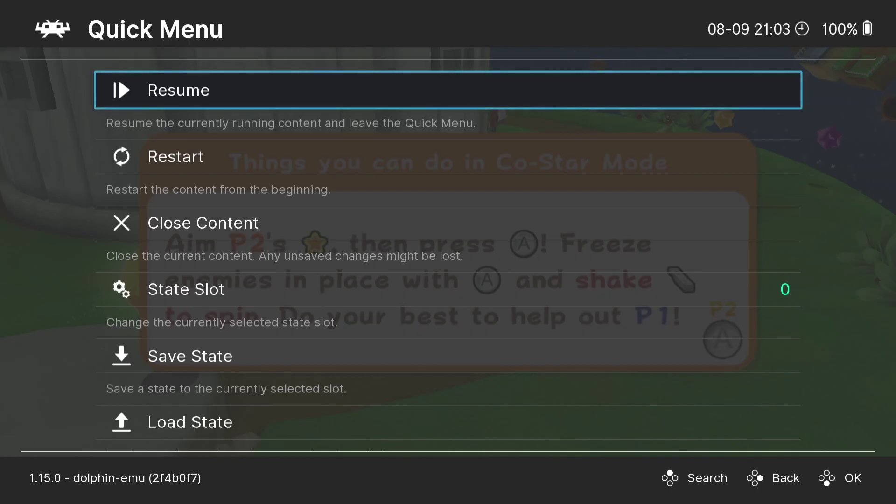
pyautogui.press('Down')
pyautogui.press('Down')
pyautogui.press('Return')
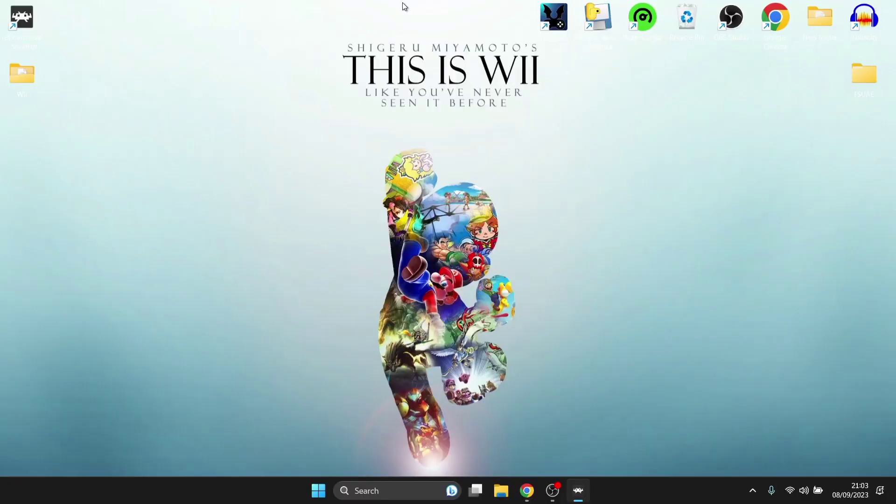
# - Open the entry for Kirby's Epic Yarn (USA) in the Wii playlist
pyautogui.press('Left')
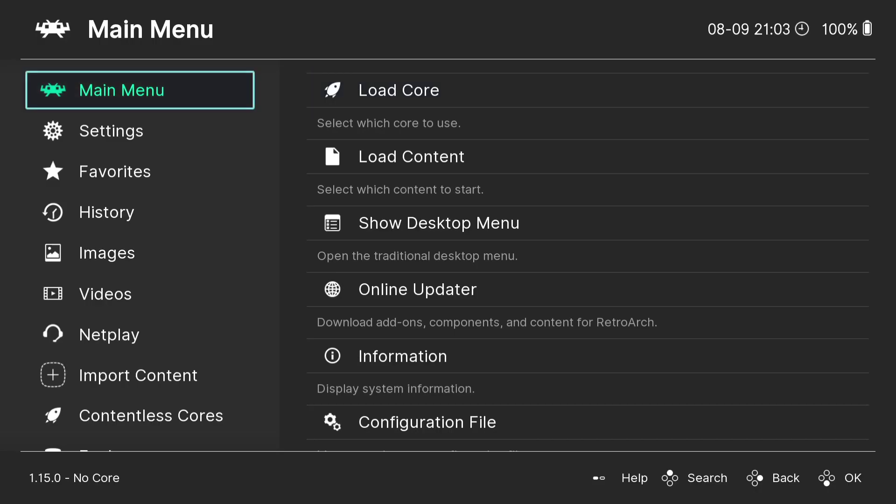
pyautogui.press('Down')
pyautogui.press('Down')
pyautogui.press('Down')
pyautogui.press('Down')
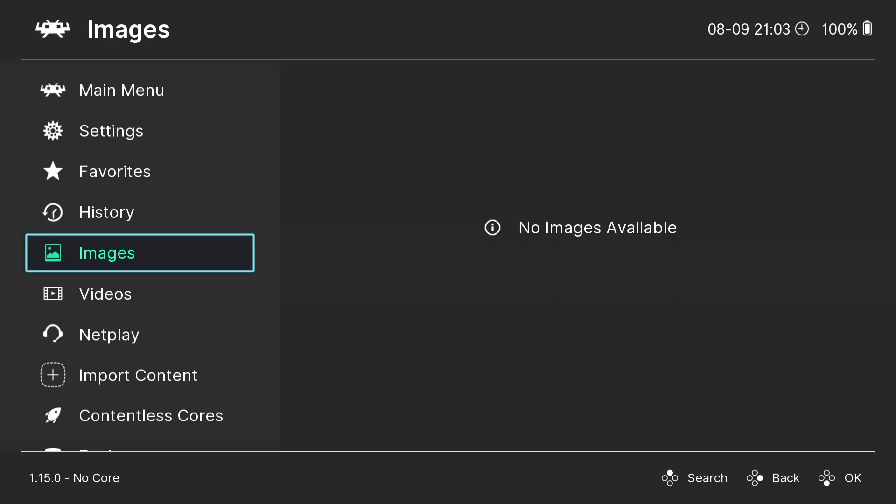
pyautogui.press('Down')
pyautogui.press('Down')
pyautogui.press('Down')
pyautogui.press('Down')
pyautogui.press('Down')
pyautogui.press('Down')
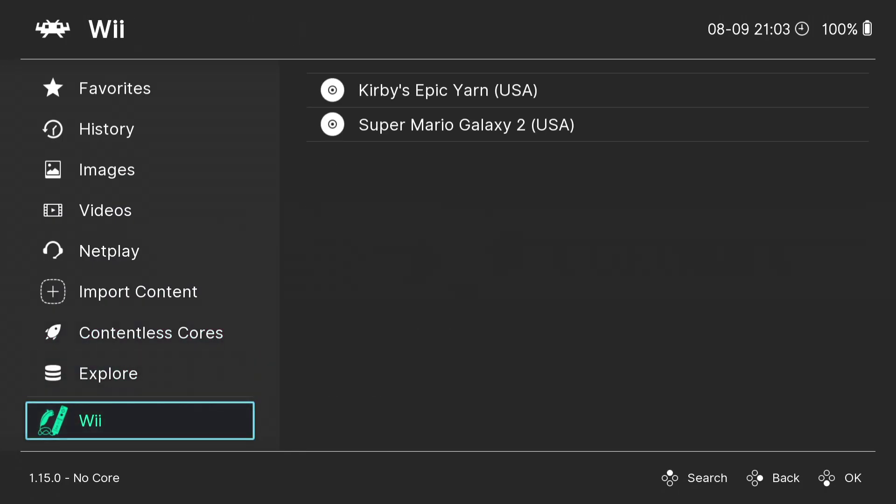
pyautogui.press('Right')
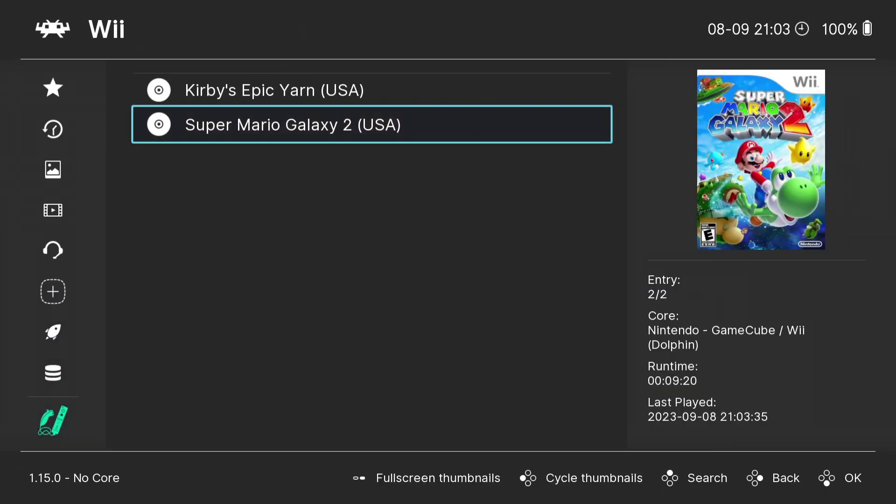
pyautogui.press('Up')
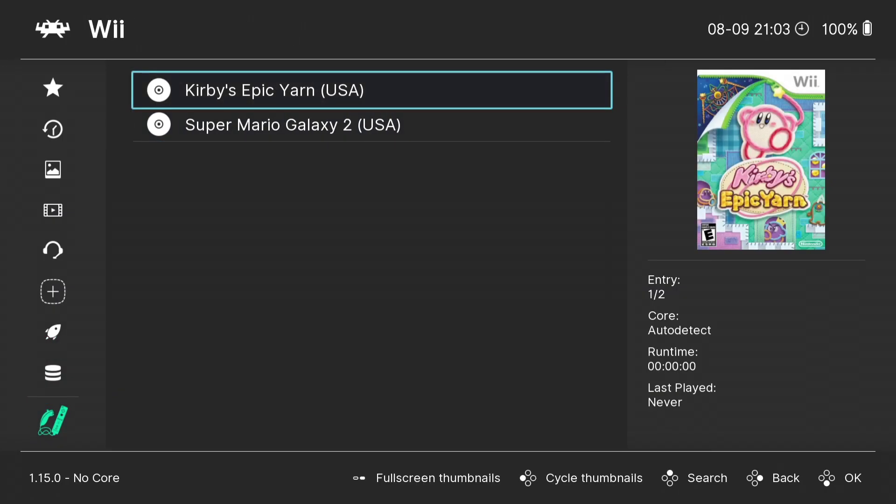
pyautogui.press('Return')
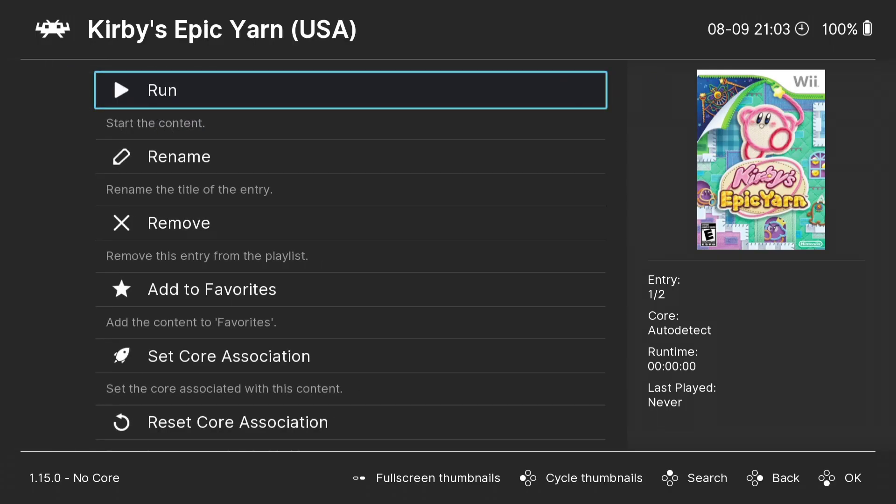
# - Associate Kirby's Epic Yarn with the Nintendo - GameCube / Wii (Dolphin) core and run the game
pyautogui.press('Down')
pyautogui.press('Down')
pyautogui.press('Down')
pyautogui.press('Down')
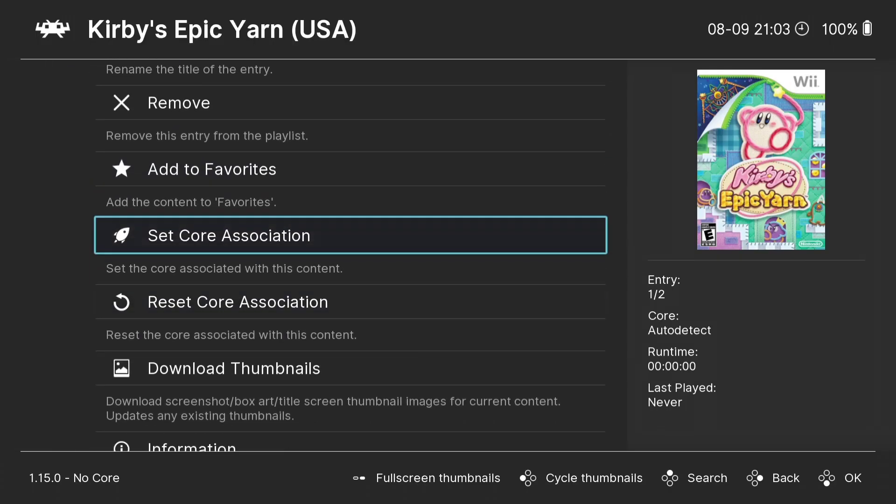
pyautogui.press('Return')
pyautogui.press('Down')
pyautogui.press('Down')
pyautogui.press('Down')
pyautogui.press('Down')
pyautogui.press('Down')
pyautogui.press('Down')
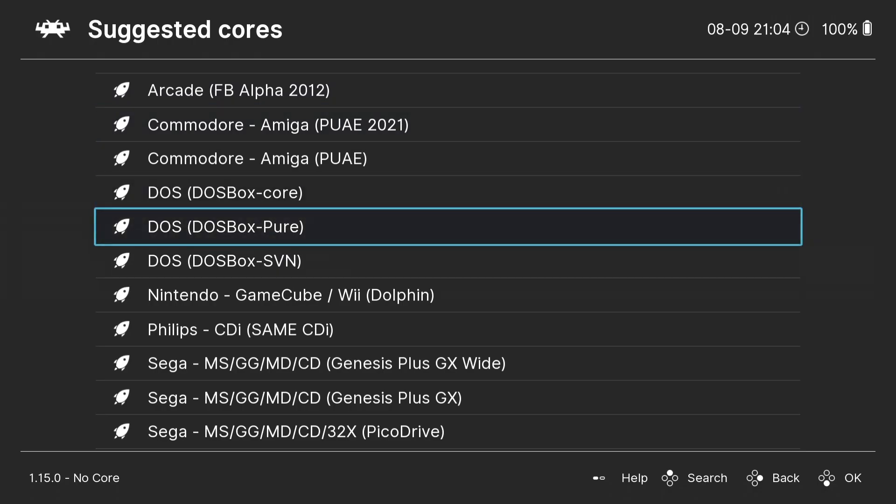
pyautogui.press('Return')
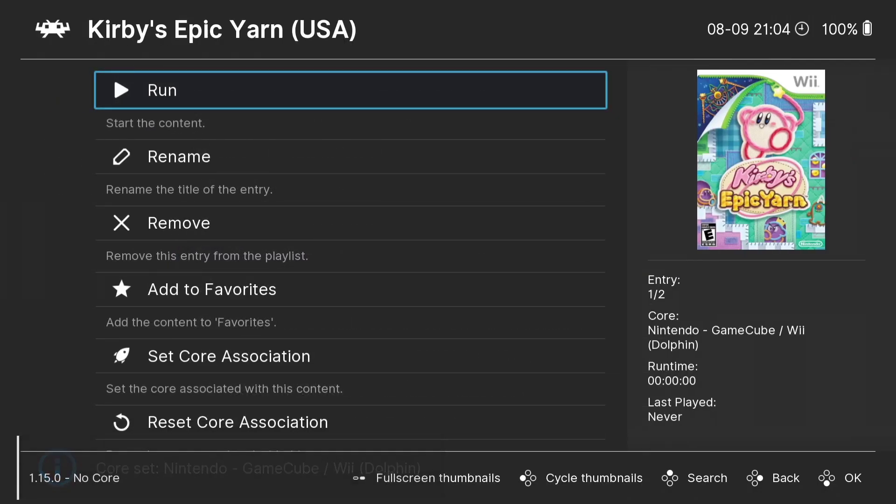
pyautogui.press('Return')
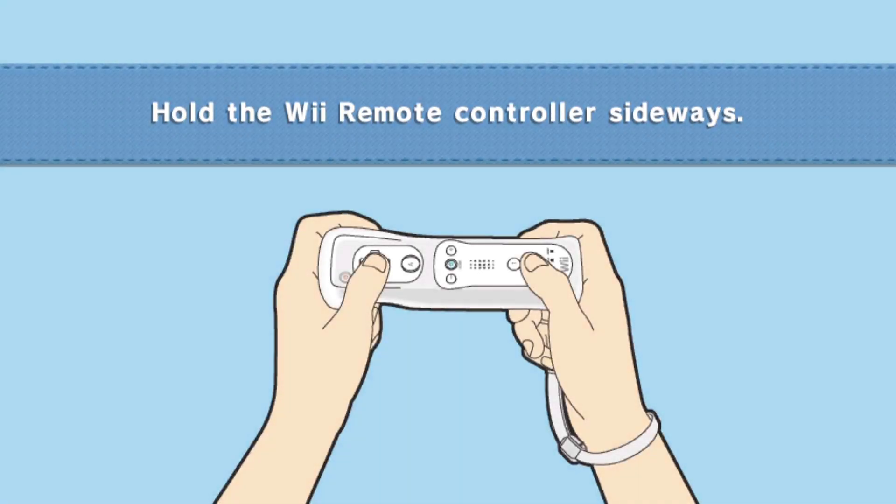
# - Set the Port 1 device type to WiiMote (sideways) for Kirby's Epic Yarn and return to the main menu
pyautogui.press('F1')
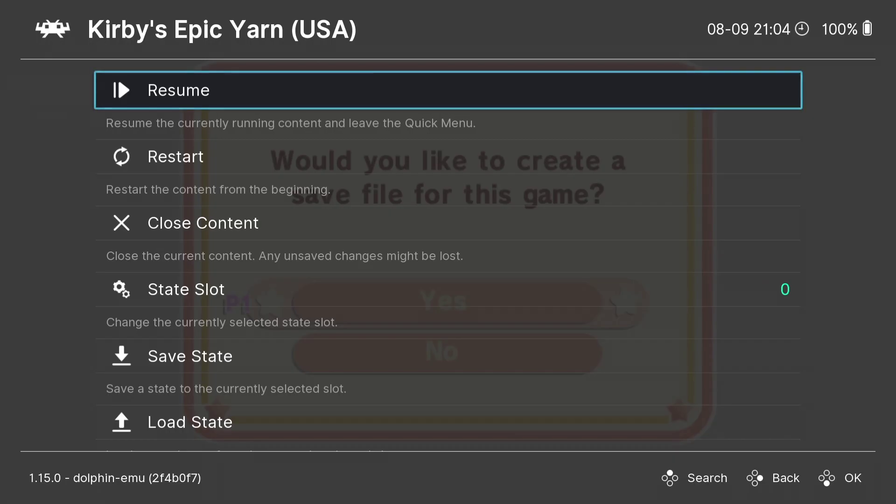
pyautogui.press('Down')
pyautogui.press('Down')
pyautogui.press('Down')
pyautogui.press('Down')
pyautogui.press('Down')
pyautogui.press('Down')
pyautogui.press('Down')
pyautogui.press('Down')
pyautogui.press('Down')
pyautogui.press('Down')
pyautogui.press('Down')
pyautogui.press('Down')
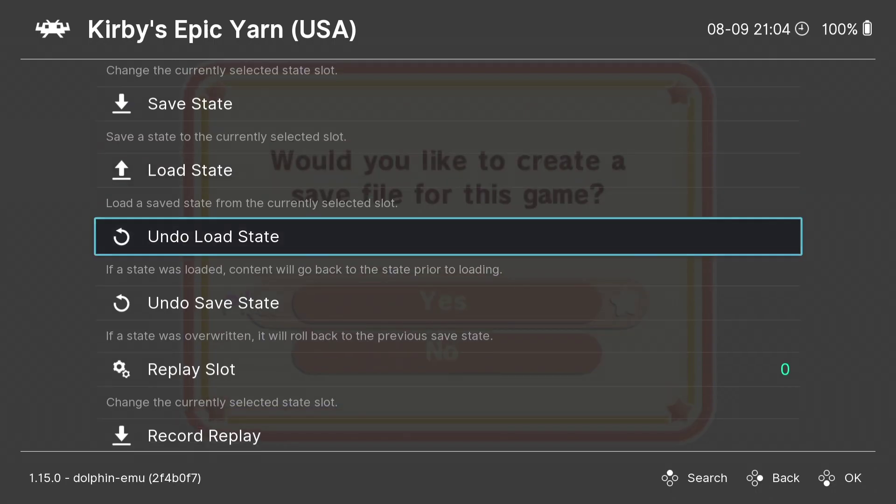
pyautogui.press('Down')
pyautogui.press('Return')
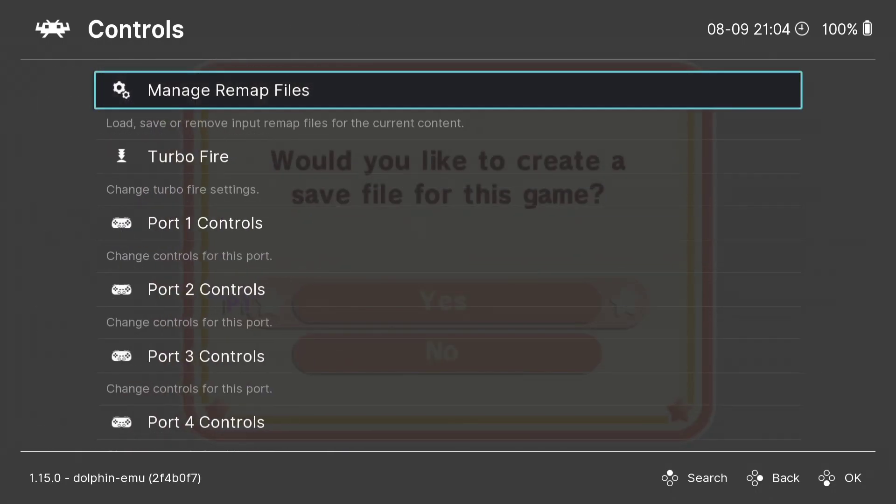
pyautogui.press('Down')
pyautogui.press('Down')
pyautogui.press('Return')
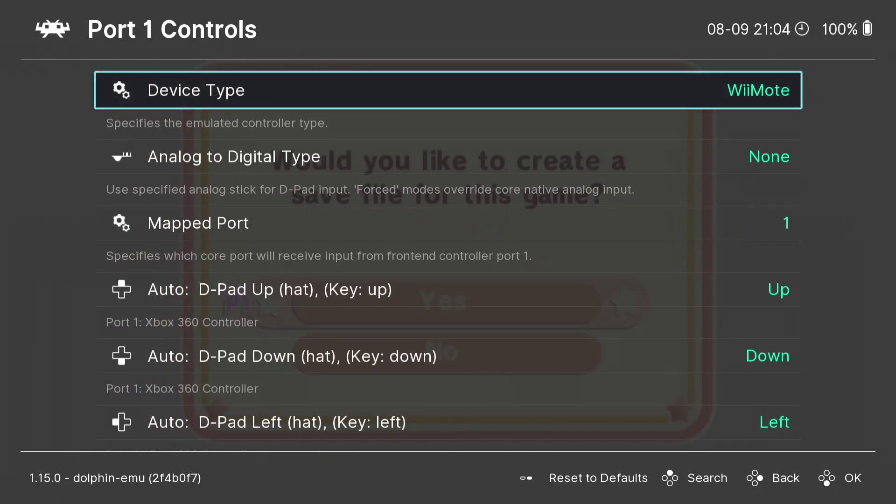
pyautogui.press('Return')
pyautogui.press('Down')
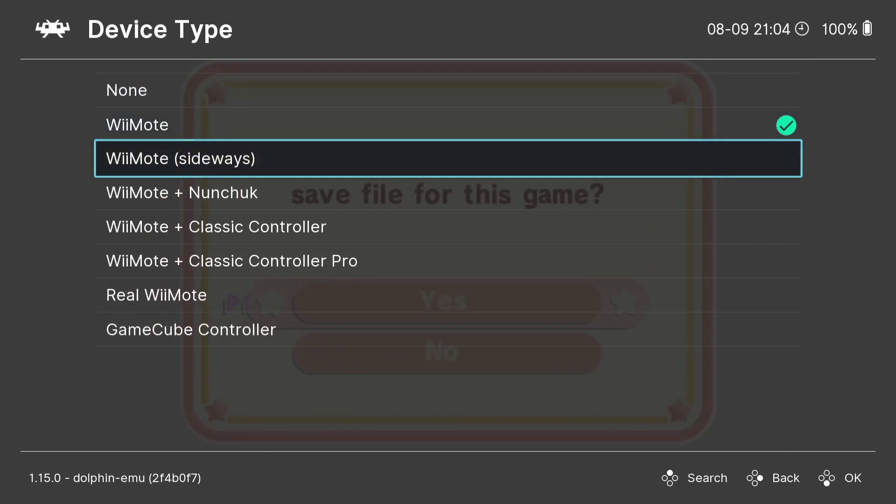
pyautogui.press('Return')
pyautogui.press('BackSpace')
pyautogui.press('BackSpace')
pyautogui.press('BackSpace')
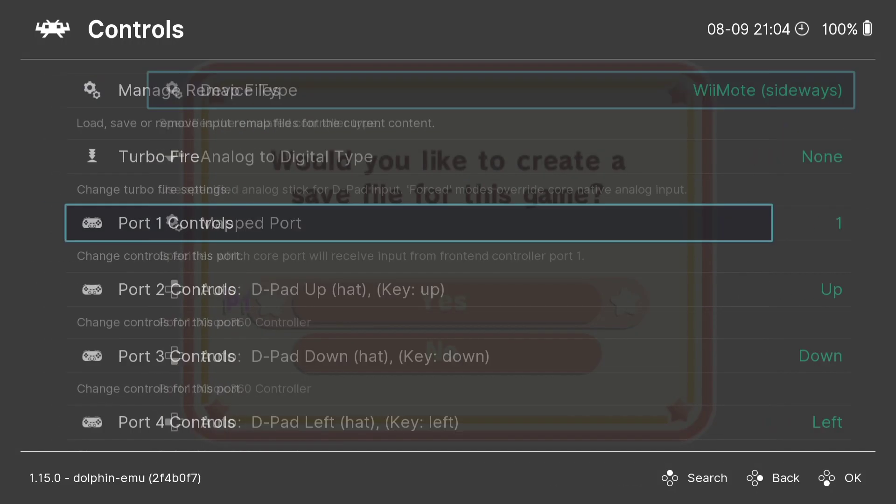
pyautogui.press('BackSpace')
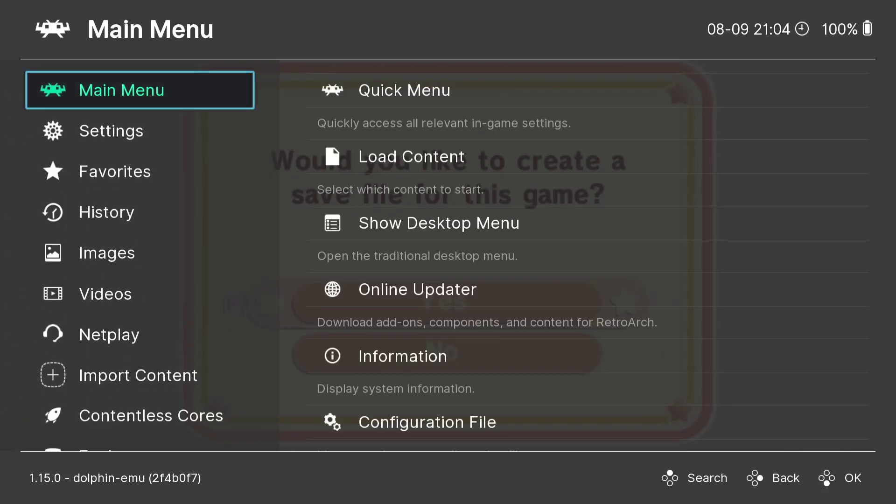
# - Save the current configuration, overwriting the loaded retroarch.cfg file
pyautogui.press('Right')
pyautogui.press('Down')
pyautogui.press('Down')
pyautogui.press('Down')
pyautogui.press('Down')
pyautogui.press('Down')
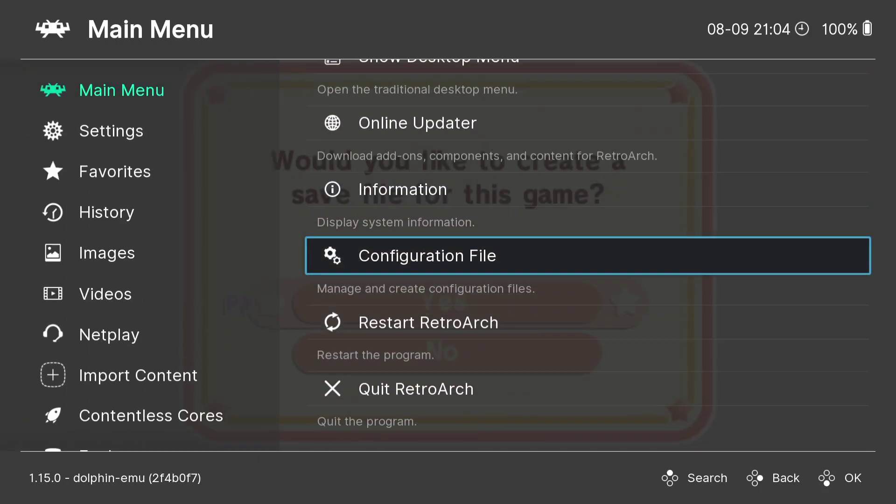
pyautogui.press('Return')
pyautogui.press('Down')
pyautogui.press('Down')
pyautogui.press('Return')
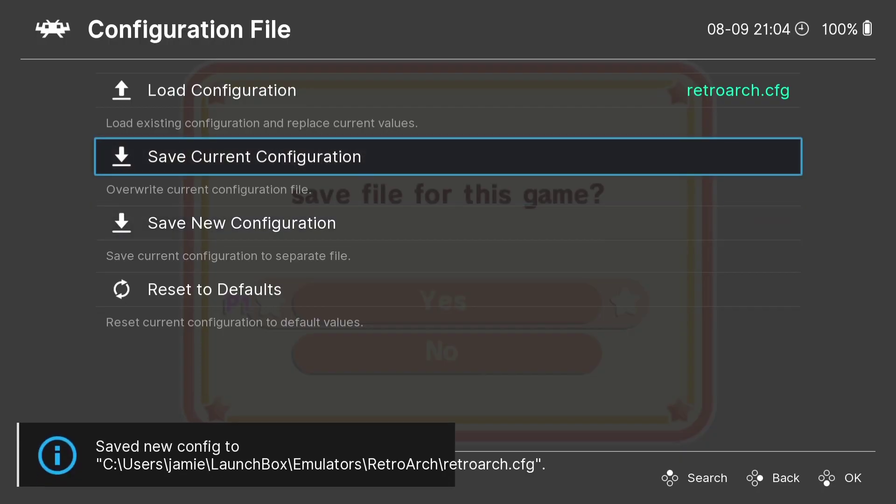
pyautogui.press('BackSpace')
pyautogui.press('Left')
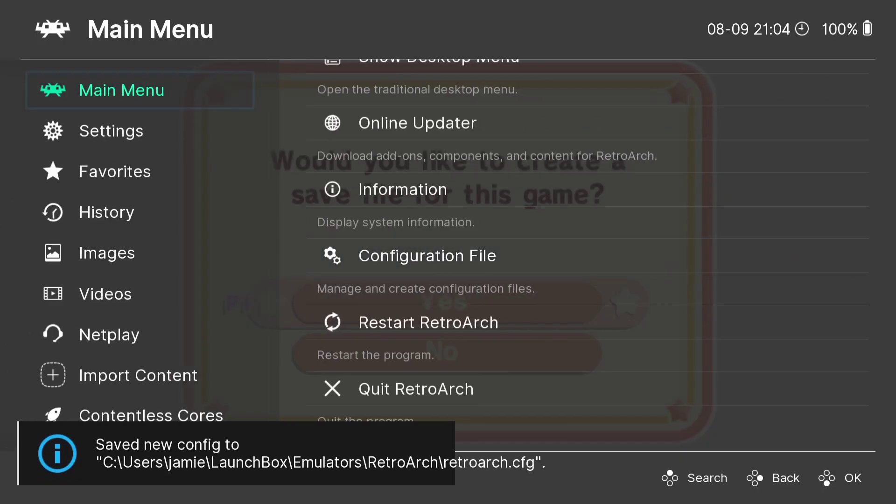
# - Resume Kirby's Epic Yarn and answer Yes to creating a save file for the game
pyautogui.press('Right')
pyautogui.press('Up')
pyautogui.press('Down')
pyautogui.press('Down')
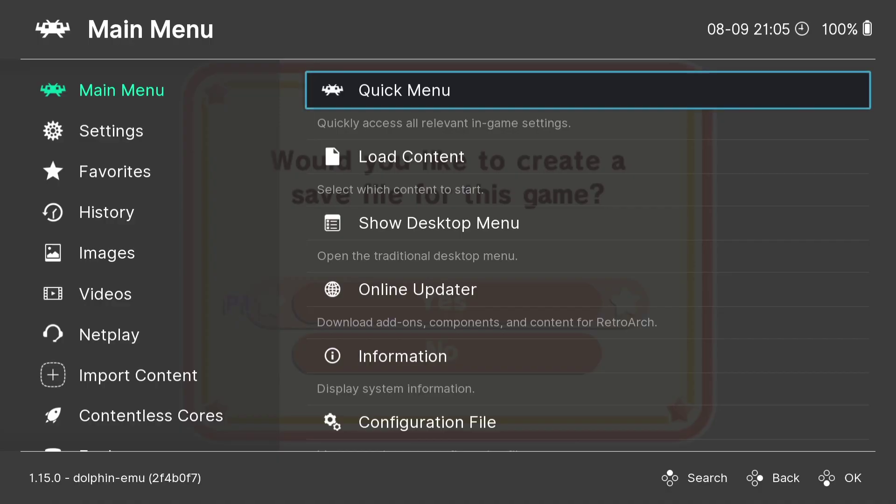
pyautogui.press('Return')
pyautogui.press('Return')
pyautogui.press('Down')
pyautogui.press('Up')
pyautogui.press('Return')
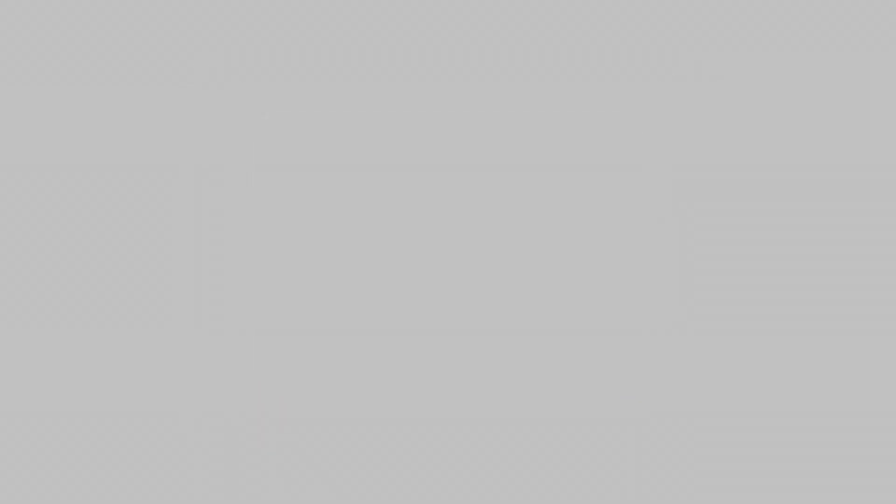
# - Continue past the Kirby's Epic Yarn title screen and start a new game with File 1
pyautogui.press('Return')
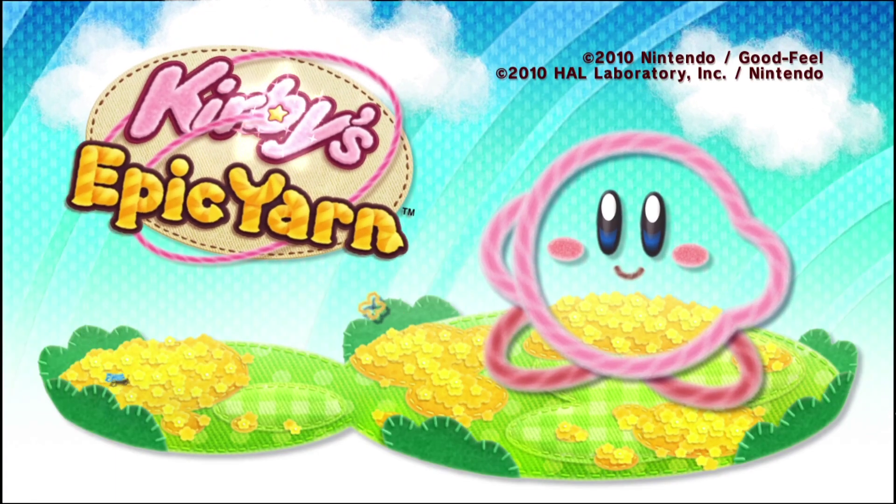
pyautogui.press('Return')
pyautogui.press('Return')
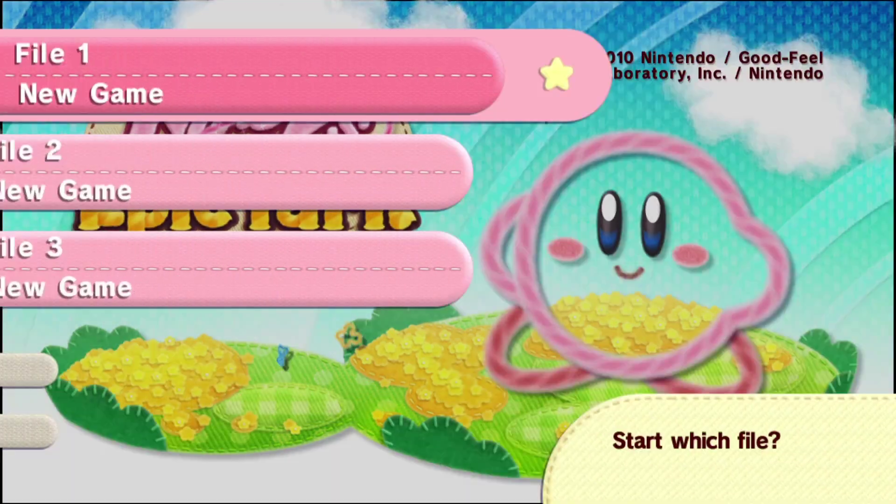
pyautogui.press('Escape')
pyautogui.press('Up')
pyautogui.press('Return')
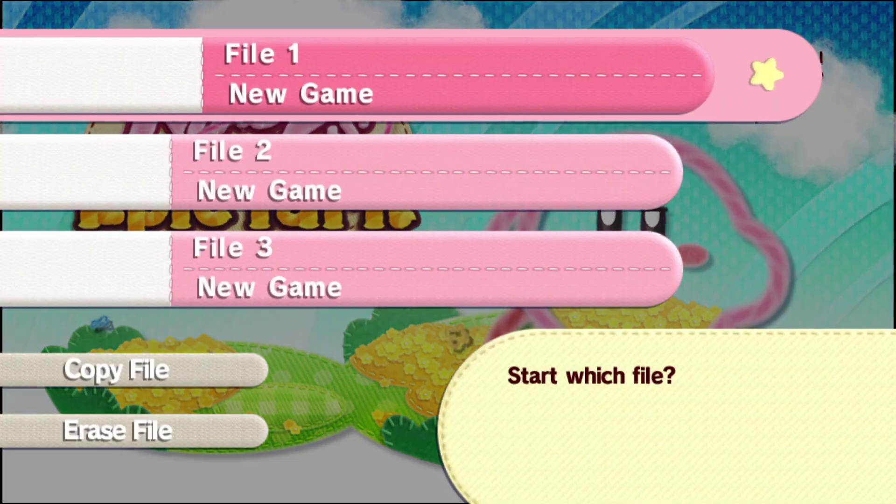
pyautogui.press('Down')
pyautogui.press('Up')
pyautogui.press('Return')
pyautogui.press('Return')
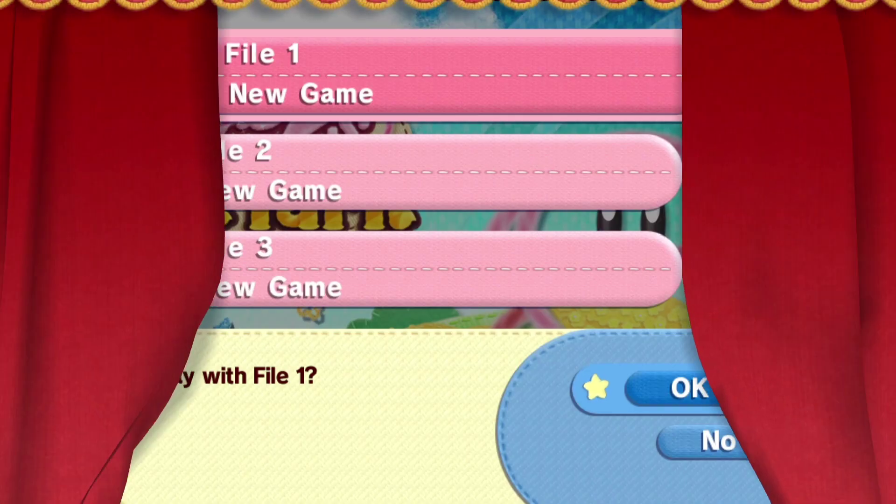
# - Pause Kirby's Epic Yarn and open the Dolphin core options
pyautogui.press('F1')
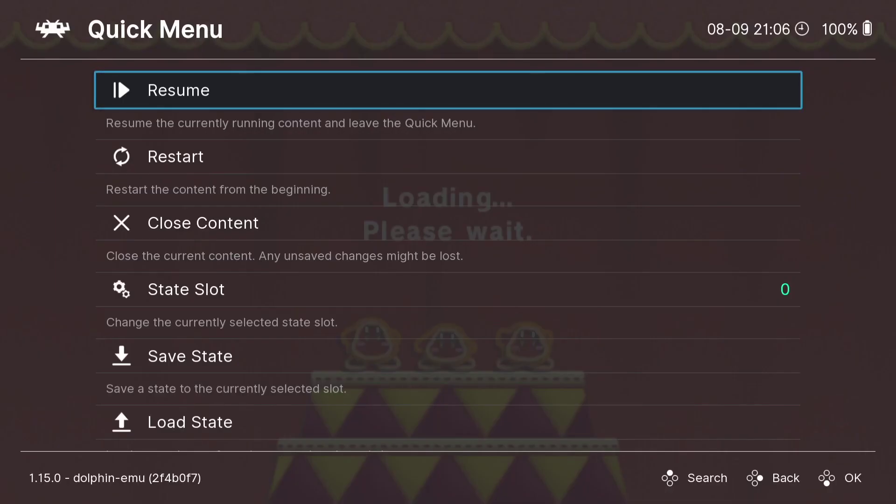
pyautogui.press('Down')
pyautogui.press('Down')
pyautogui.press('Down')
pyautogui.press('Down')
pyautogui.press('Down')
pyautogui.press('Down')
pyautogui.press('Down')
pyautogui.press('Down')
pyautogui.press('Down')
pyautogui.press('Down')
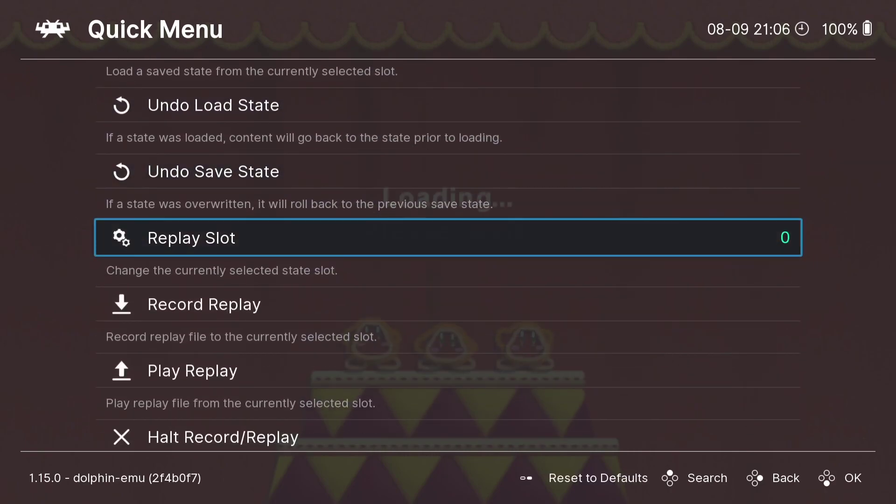
pyautogui.press('Down')
pyautogui.press('Down')
pyautogui.press('Return')
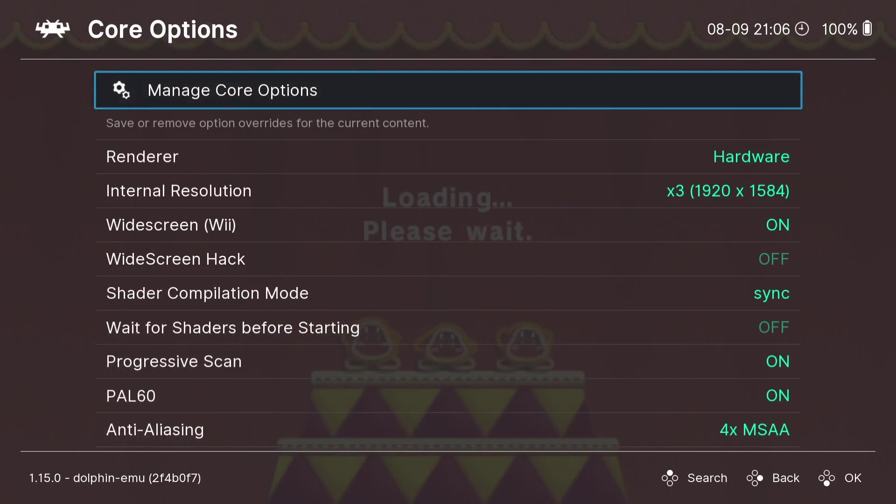
# - Set the Internal Resolution core option to x1 (640 x 528)
pyautogui.press('Down')
pyautogui.press('Down')
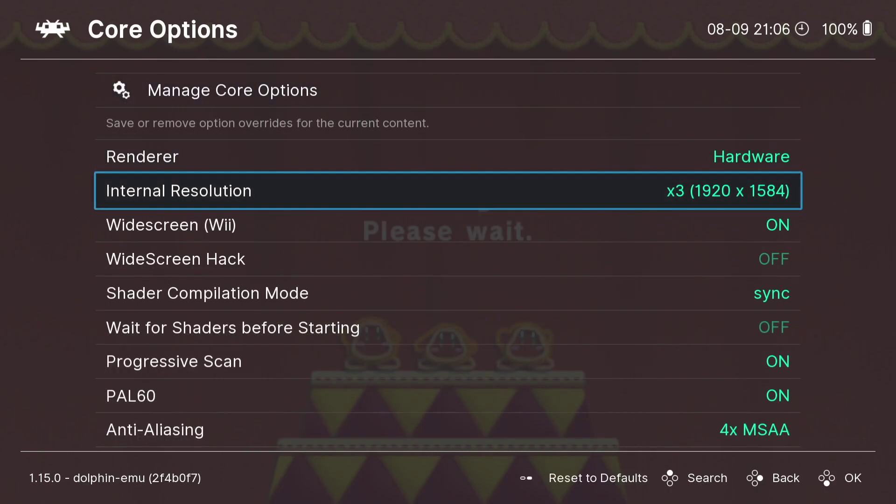
pyautogui.press('Return')
pyautogui.press('Up')
pyautogui.press('Up')
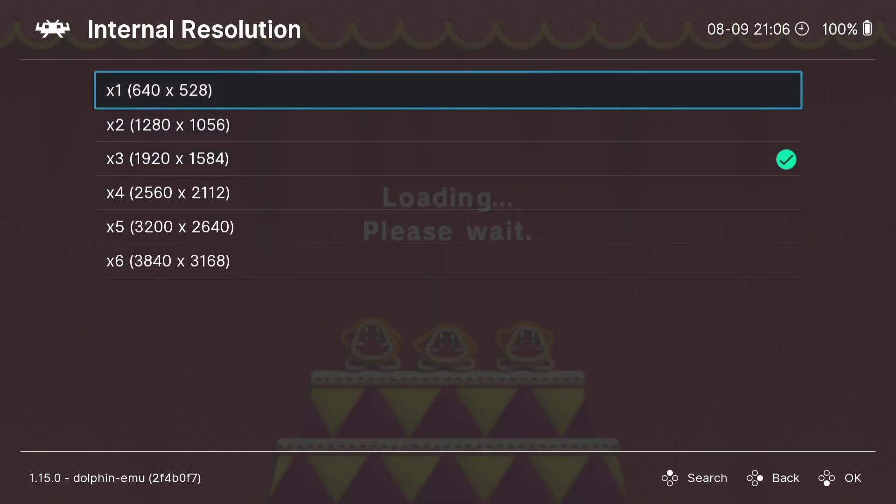
pyautogui.press('Return')
# - Set the Anti-Aliasing core option to None
pyautogui.press('Down')
pyautogui.press('Down')
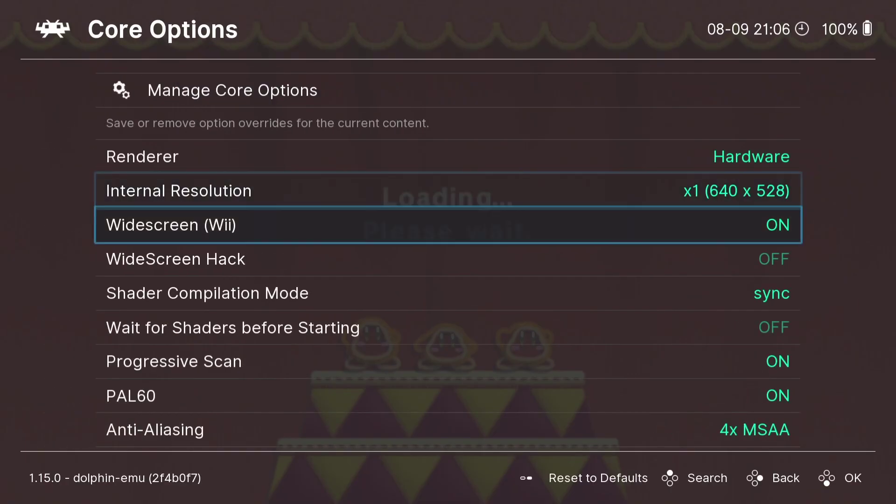
pyautogui.press('Down')
pyautogui.press('Down')
pyautogui.press('Down')
pyautogui.press('Down')
pyautogui.press('Down')
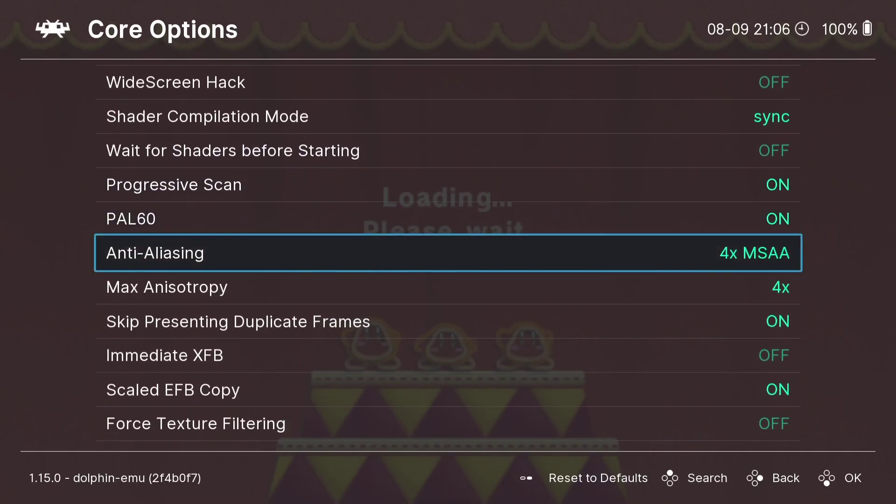
pyautogui.press('Return')
pyautogui.press('Up')
pyautogui.press('Up')
pyautogui.press('Return')
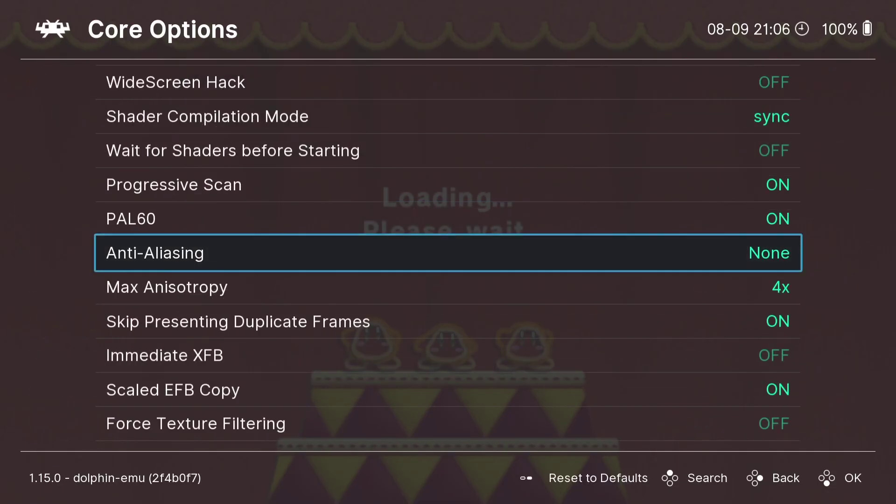
# - Set the Max Anisotropy core option to 1x
pyautogui.press('Down')
pyautogui.press('Return')
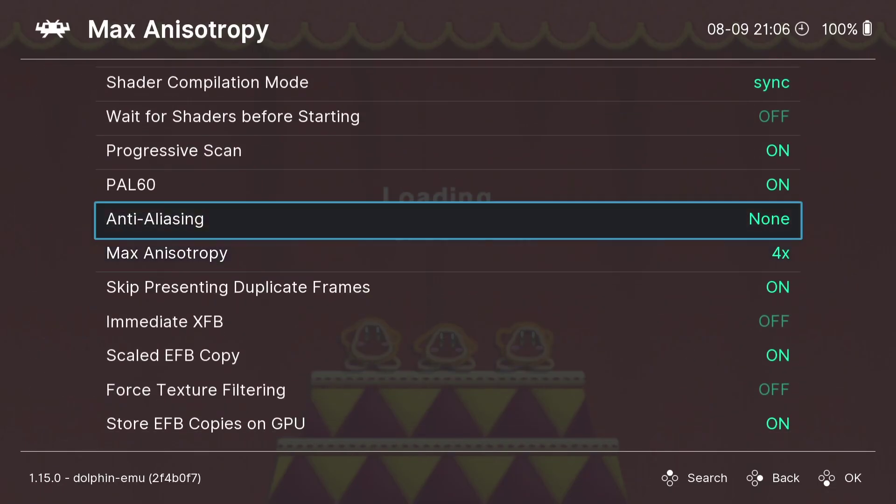
pyautogui.press('Up')
pyautogui.press('Up')
pyautogui.press('Return')
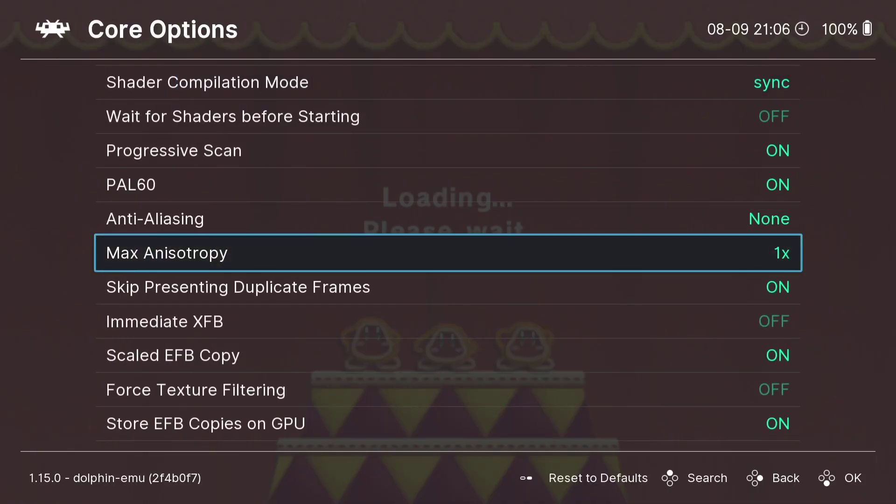
# - Leave the core options to resume Kirby's Epic Yarn and skip the opening cutscene
pyautogui.press('Down')
pyautogui.press('Down')
pyautogui.press('Down')
pyautogui.press('Down')
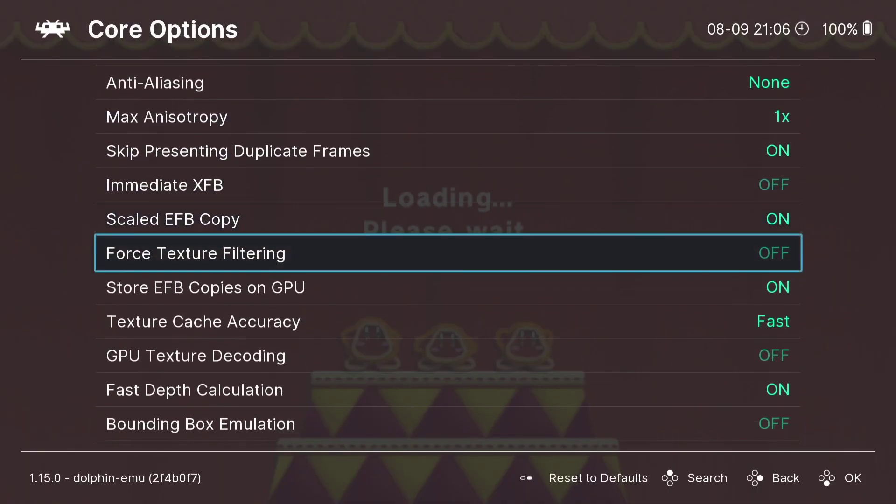
pyautogui.press('BackSpace')
pyautogui.press('BackSpace')
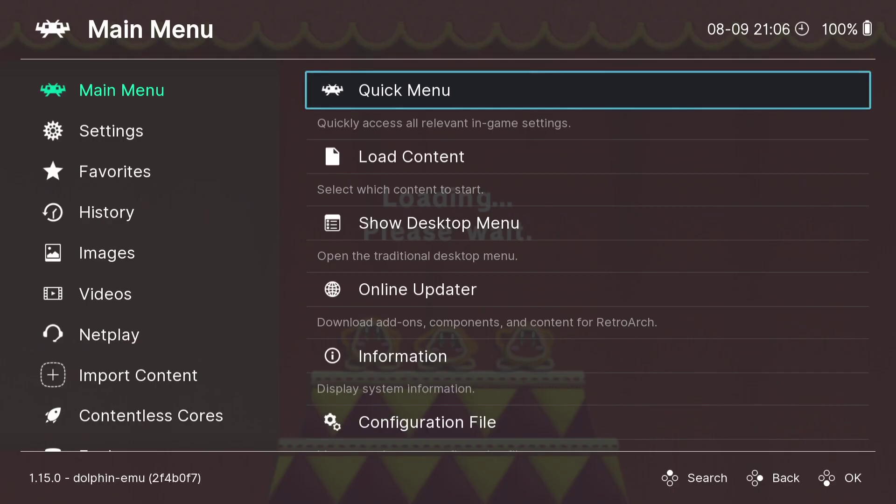
pyautogui.press('Return')
pyautogui.press('Return')
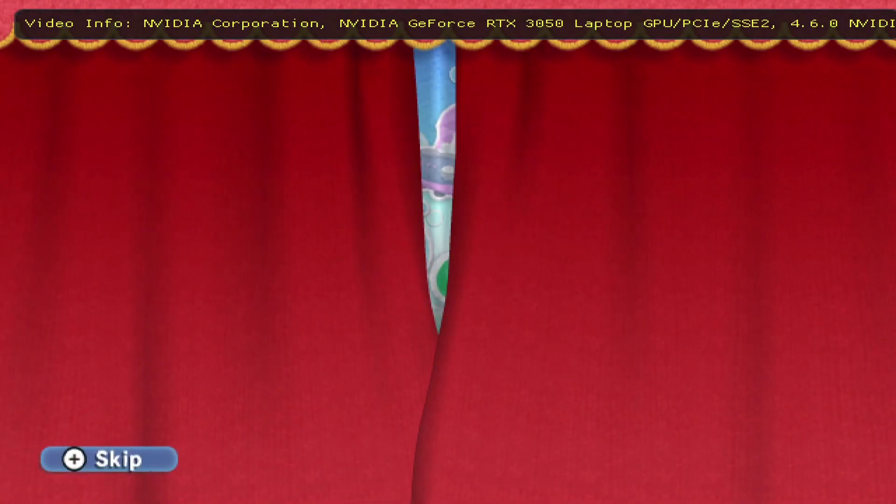
pyautogui.press('Return')
pyautogui.press('Return')
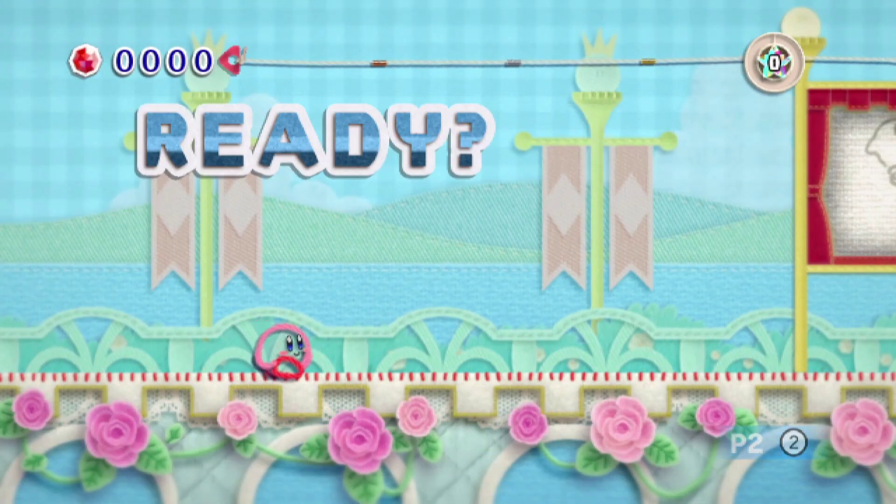
# - Run and jump Kirby through the first tutorial boards, collecting beads and whipping the orange enemy above the striped platform
pyautogui.press('Right')
pyautogui.press('2')
pyautogui.press('1')
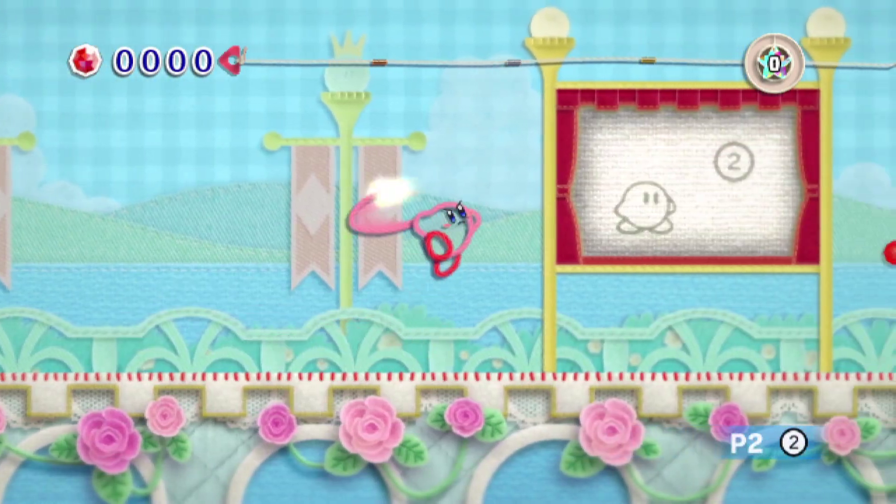
pyautogui.press('1')
pyautogui.press('Right')
pyautogui.press('2')
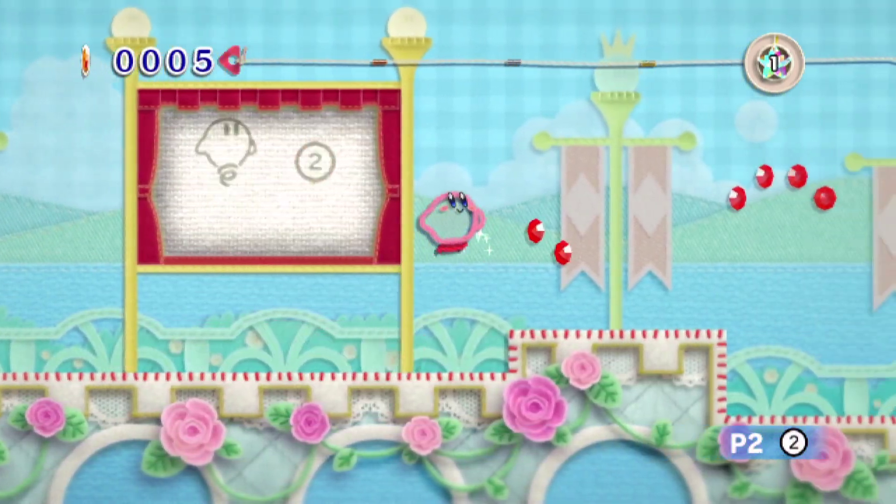
pyautogui.press('Right')
pyautogui.press('2')
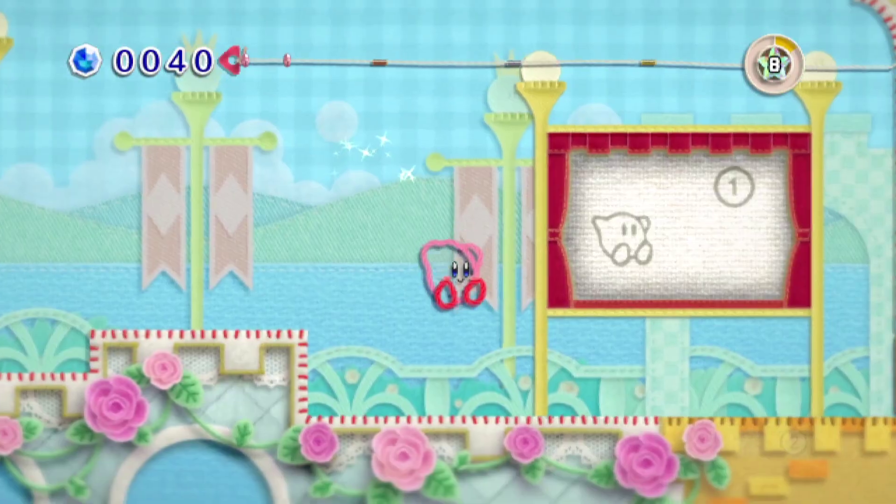
pyautogui.press('Right')
pyautogui.press('2')
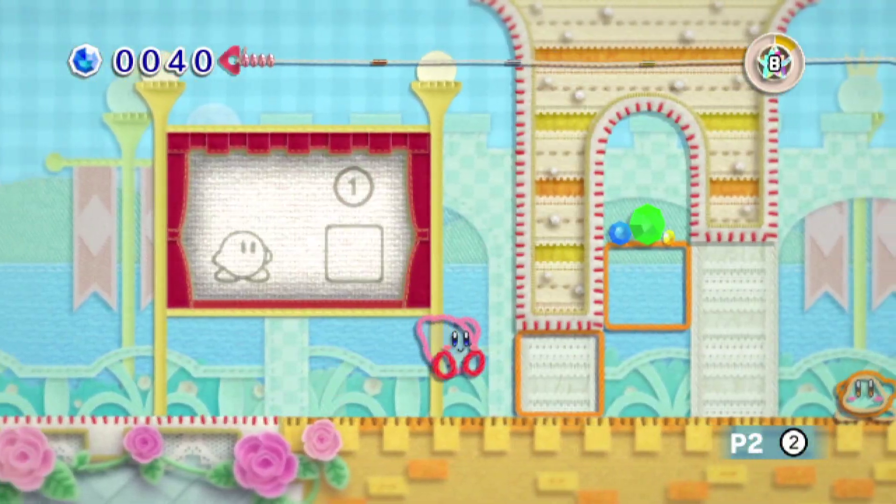
pyautogui.press('Right')
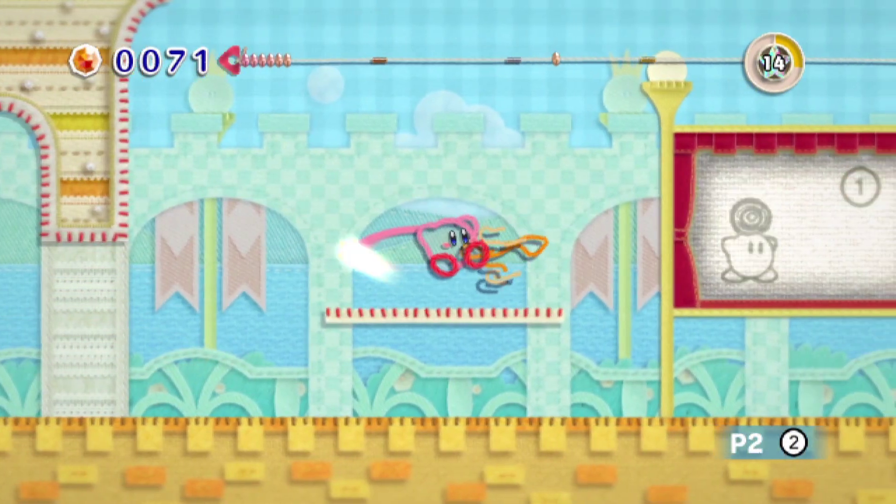
# - Move Kirby onto the raised castle platform, whip the blue enemy and jump down toward the yellow blocks
pyautogui.press('Right')
pyautogui.press('2')
pyautogui.press('1')
pyautogui.press('1')
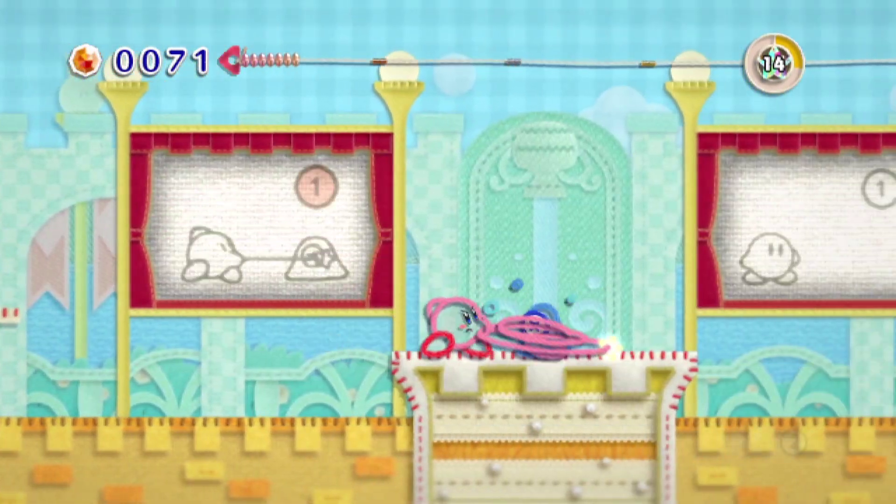
pyautogui.press('Right')
pyautogui.press('2')
pyautogui.press('1')
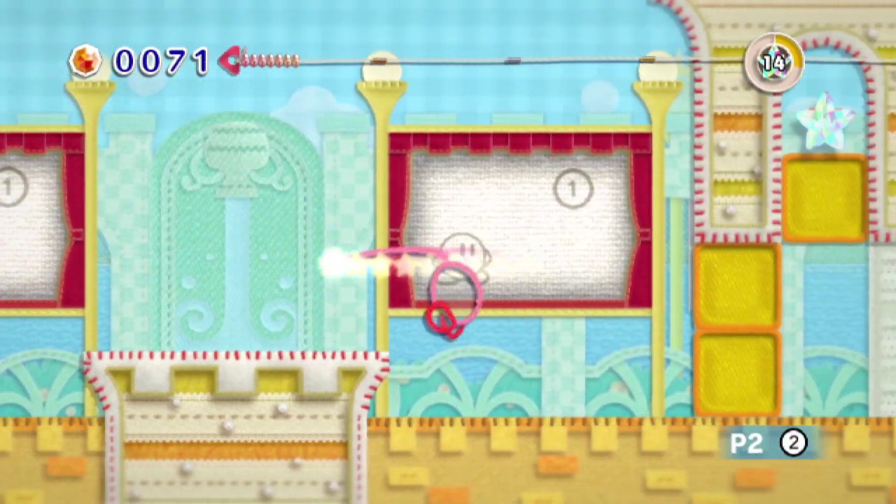
# - Take Kirby back to the castle platform, unravel the blue enemy again and drop off its near side
pyautogui.press('Left')
pyautogui.press('2')
pyautogui.press('1')
pyautogui.press('2')
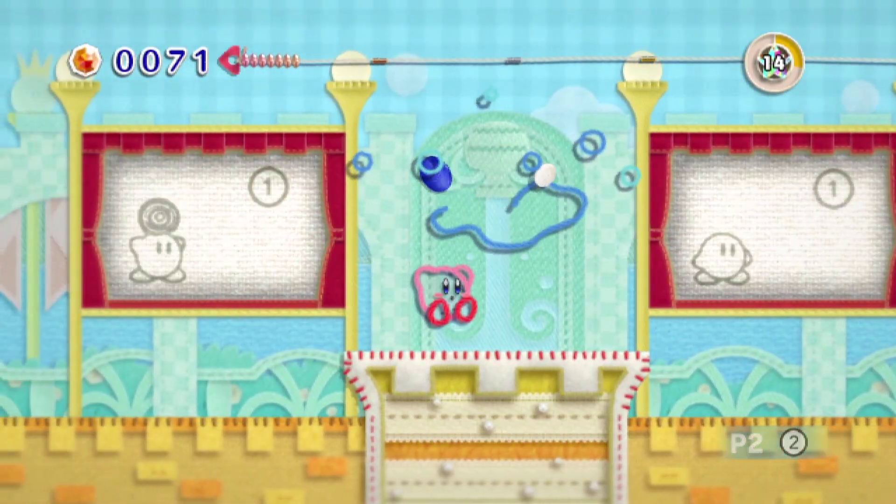
pyautogui.press('Left')
pyautogui.press('2')
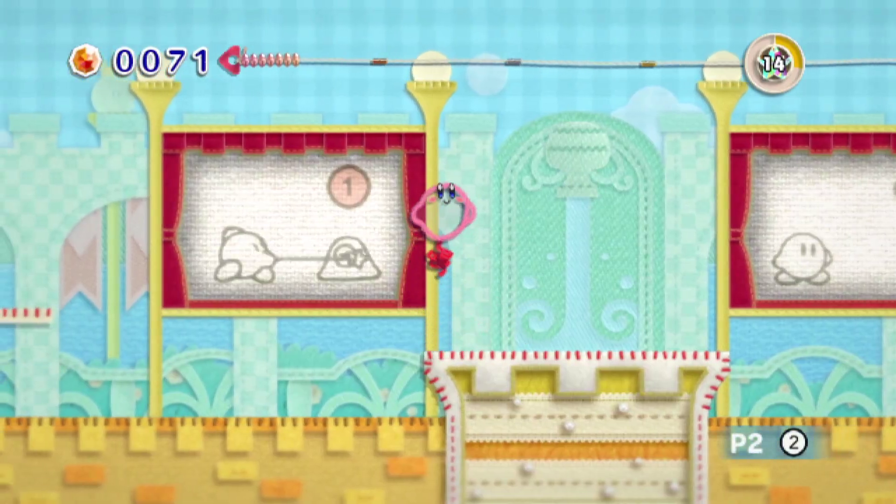
pyautogui.press('Right')
pyautogui.press('1')
pyautogui.press('Left')
pyautogui.press('Left')
pyautogui.press('2')
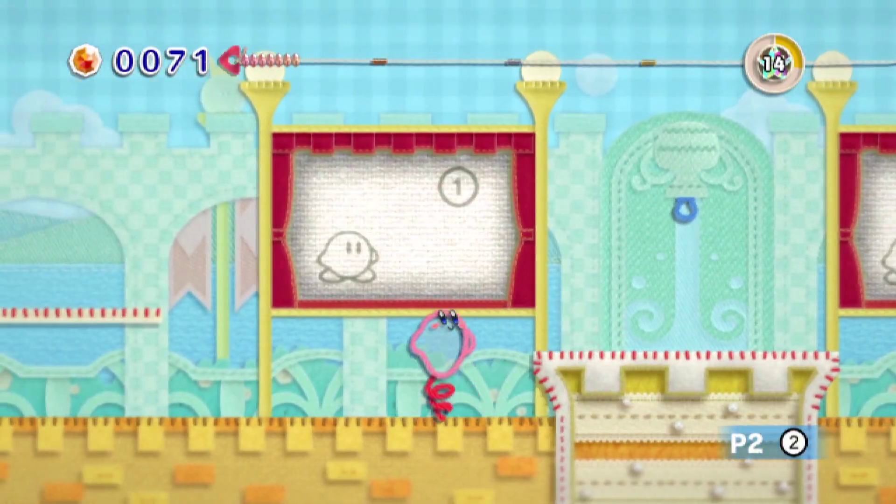
# - Return to the castle platform, roll the blue enemy into a yarn ball and throw it at the stacked yellow blocks
pyautogui.press('Right')
pyautogui.press('Right')
pyautogui.press('Right')
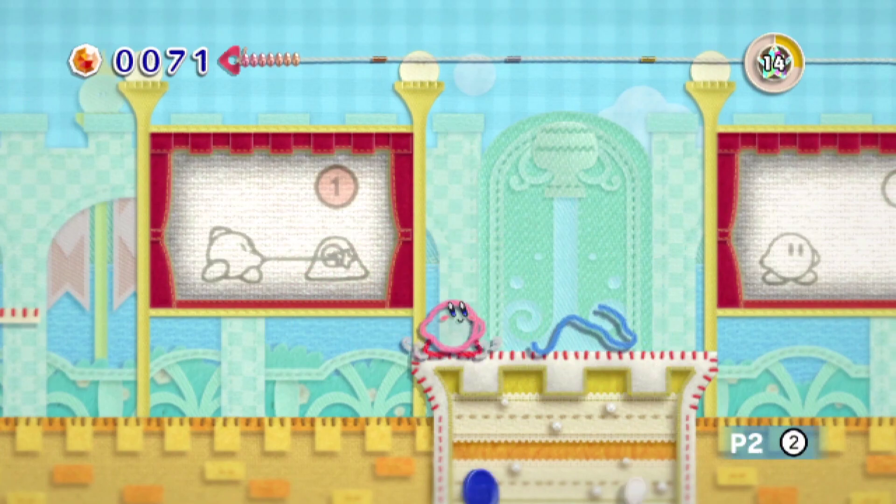
pyautogui.press('Right')
pyautogui.press('Right')
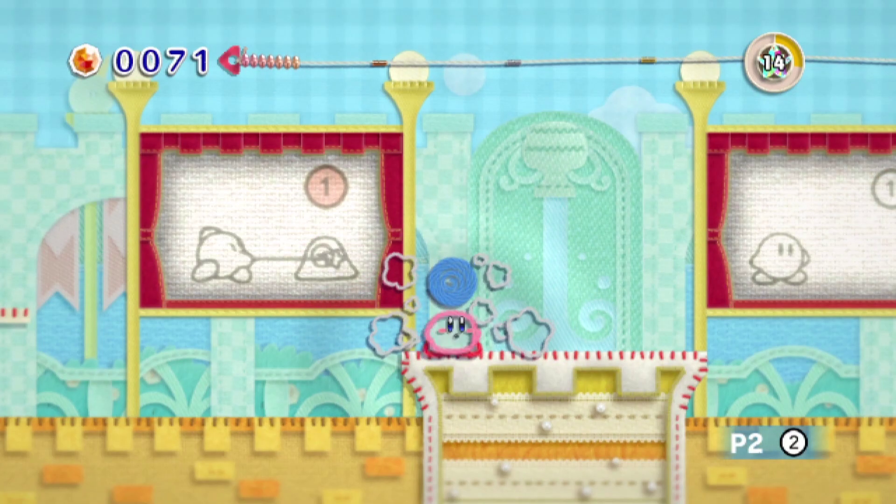
pyautogui.press('Right')
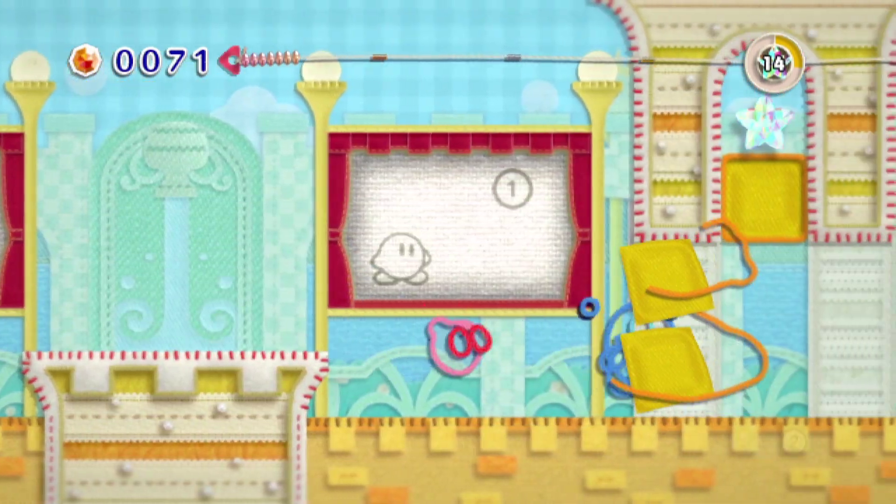
# - Guide Kirby past the cleared blocks and through the water pool, collecting beads, and climb the rope ladder
pyautogui.press('Right')
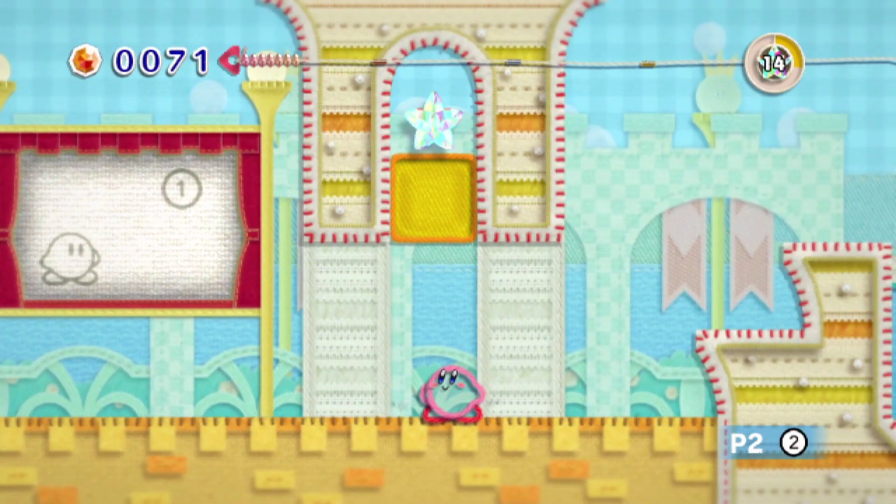
pyautogui.press('Right')
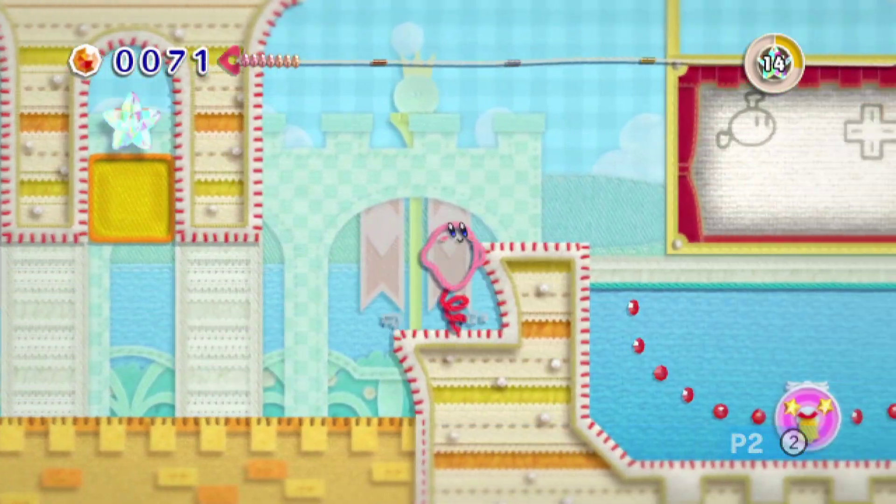
pyautogui.press('Right')
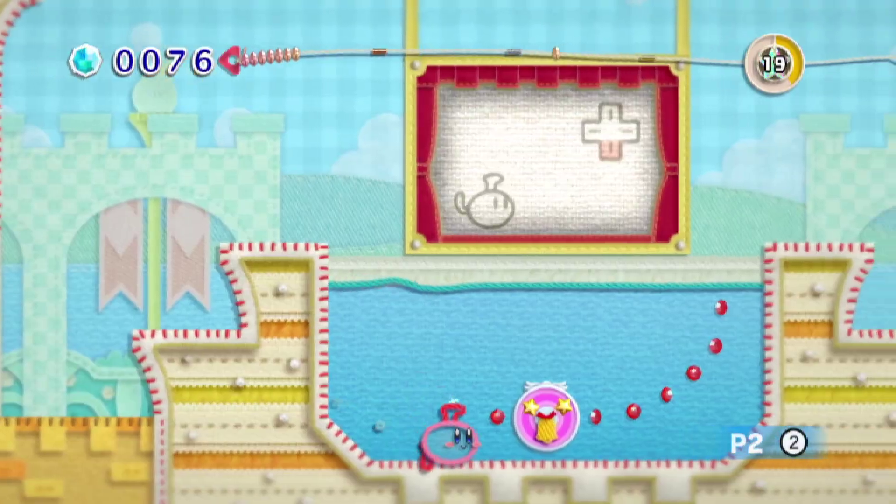
pyautogui.press('Right')
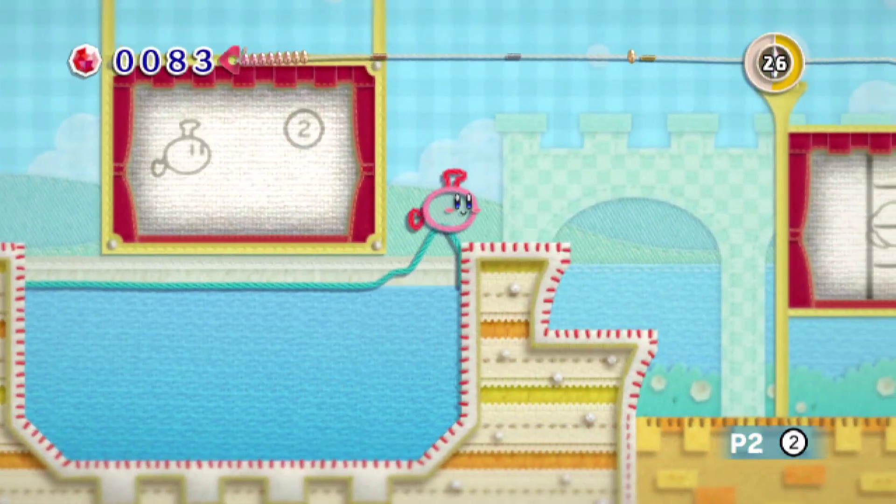
pyautogui.press('Right')
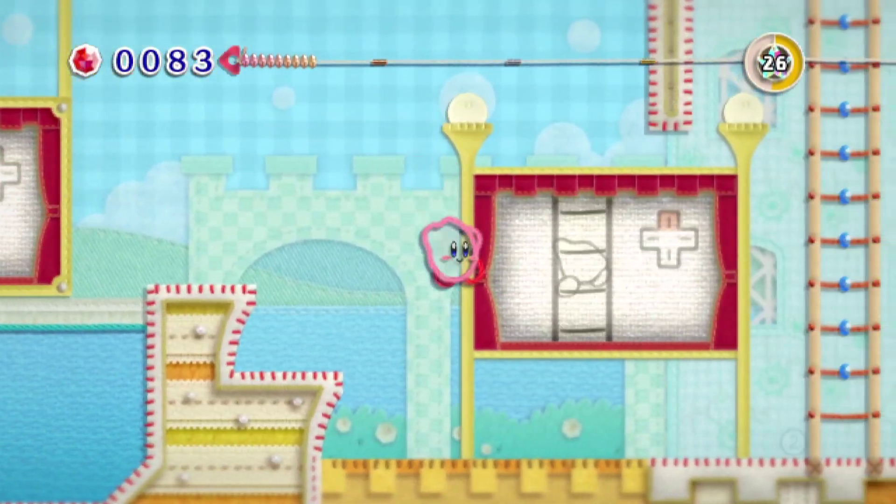
pyautogui.press('Right')
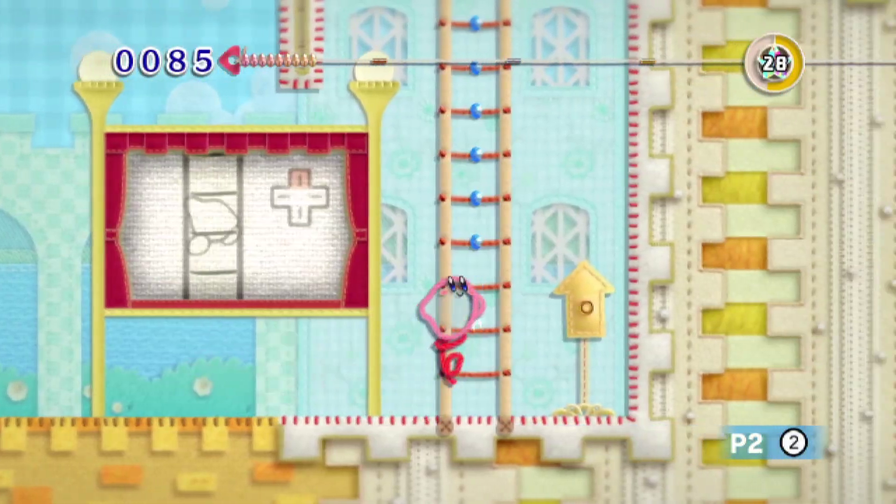
pyautogui.press('Up')
# - Pause Kirby's Epic Yarn and open the core options for the running game
pyautogui.press('F1')
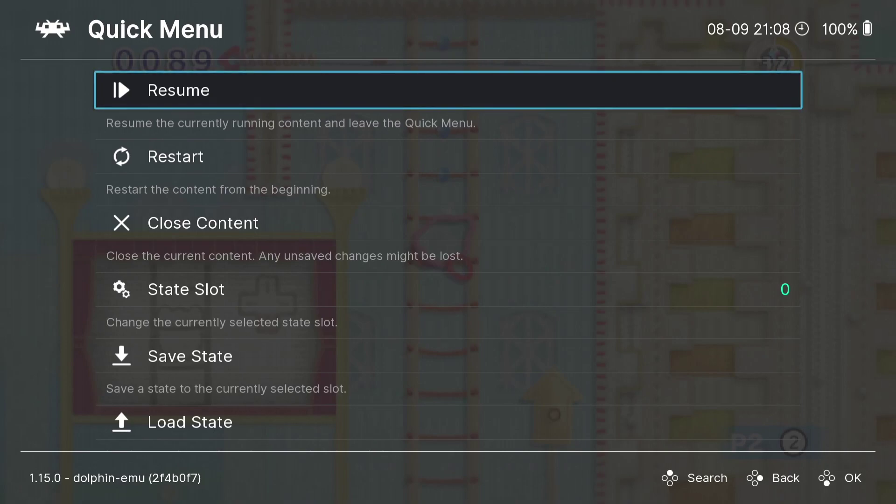
pyautogui.press('Down')
pyautogui.press('Down')
pyautogui.press('Down')
pyautogui.press('Down')
pyautogui.press('Down')
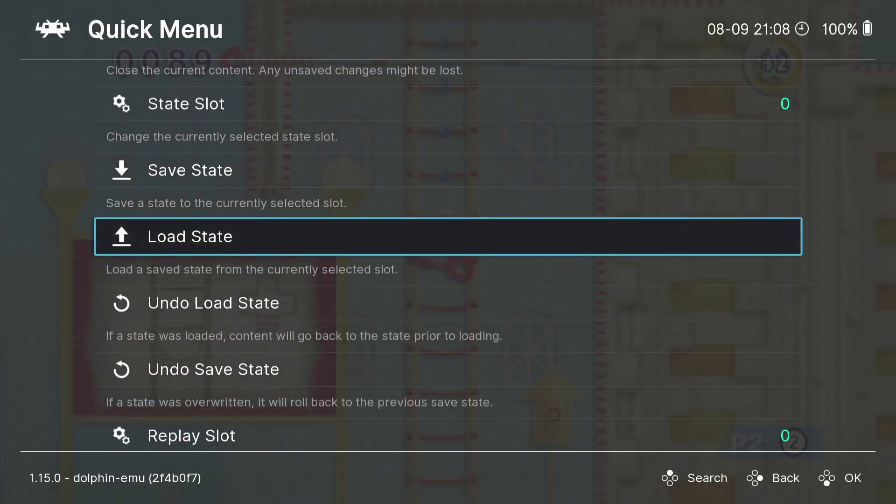
pyautogui.press('Down')
pyautogui.press('Down')
pyautogui.press('Down')
pyautogui.press('Down')
pyautogui.press('Down')
pyautogui.press('Down')
pyautogui.press('Down')
pyautogui.press('Down')
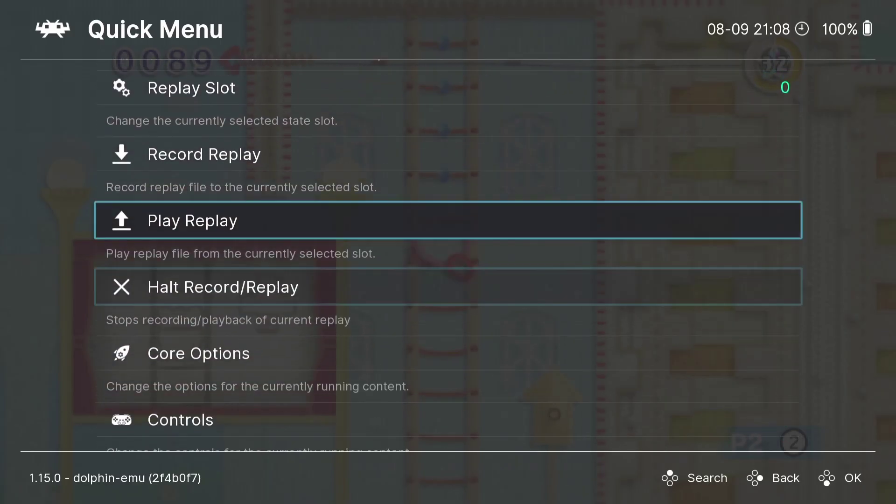
pyautogui.press('Up')
pyautogui.press('Return')
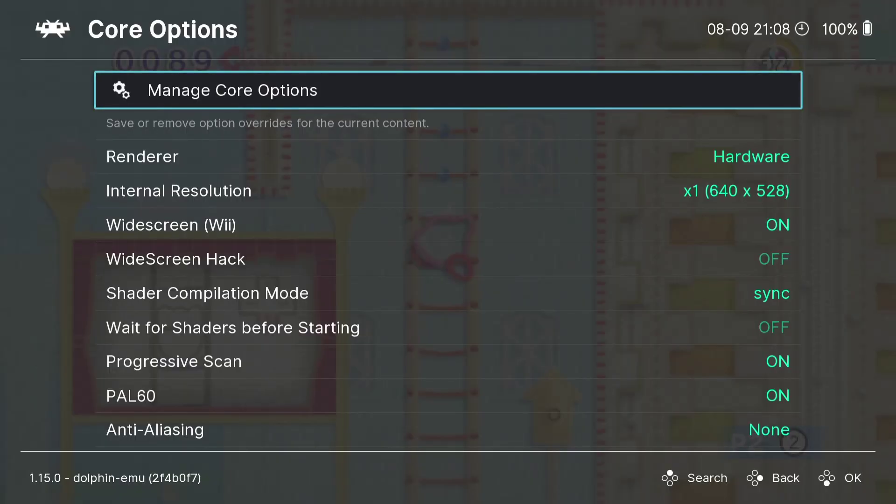
# - Set the core's internal resolution to x4 (2560 x 2112)
pyautogui.press('Down')
pyautogui.press('Down')
pyautogui.press('Return')
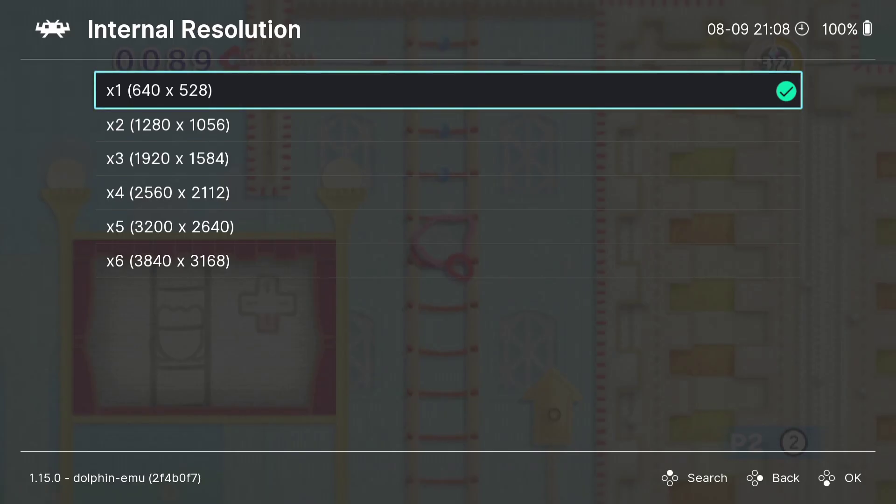
pyautogui.press('Down')
pyautogui.press('Down')
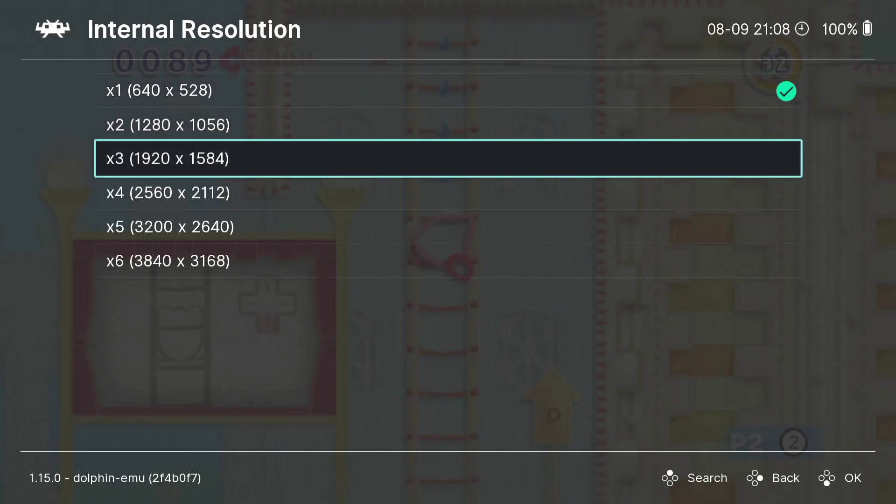
pyautogui.press('Down')
pyautogui.press('Return')
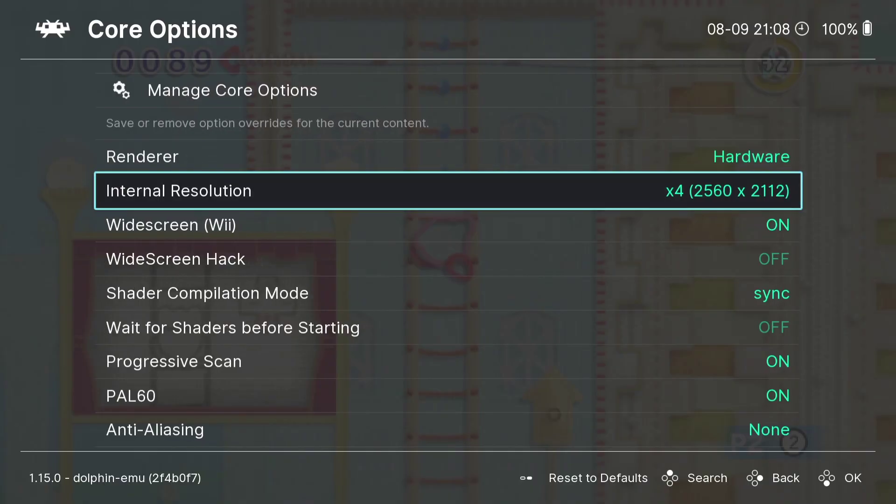
# - Set the core's anti-aliasing option to 4x MSAA
pyautogui.press('Down')
pyautogui.press('Down')
pyautogui.press('Down')
pyautogui.press('Down')
pyautogui.press('Down')
pyautogui.press('Down')
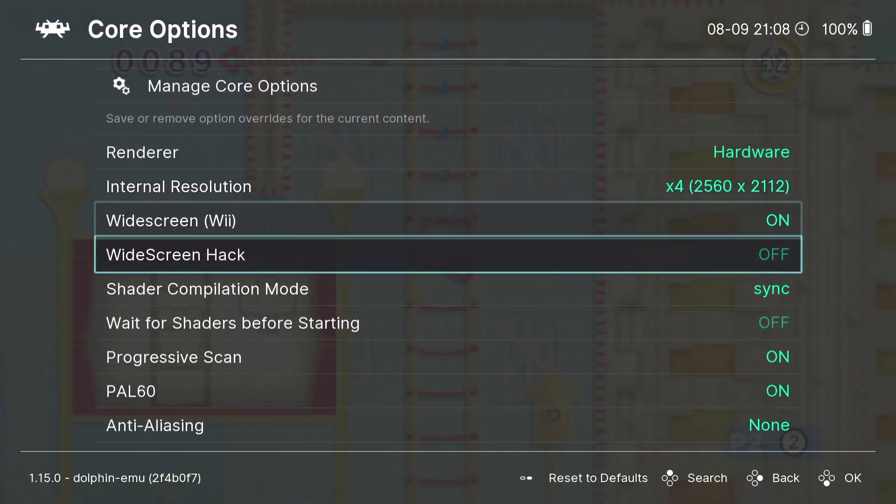
pyautogui.press('Down')
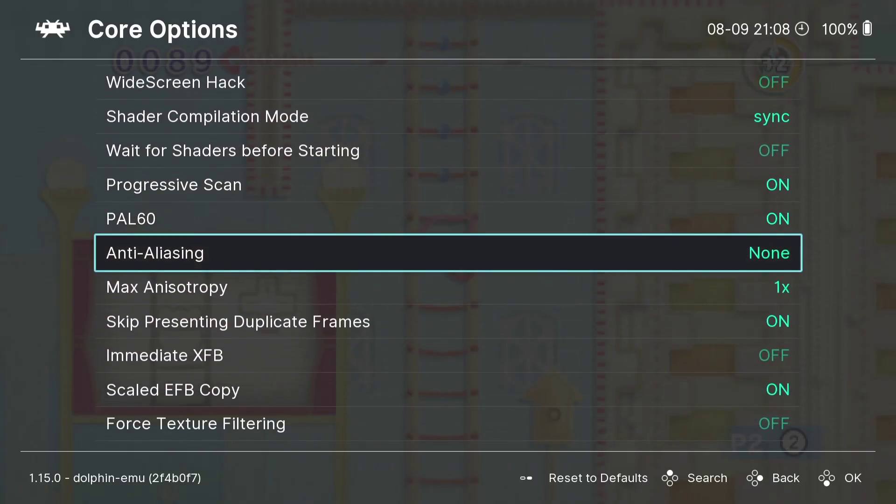
pyautogui.press('Return')
pyautogui.press('Down')
pyautogui.press('Down')
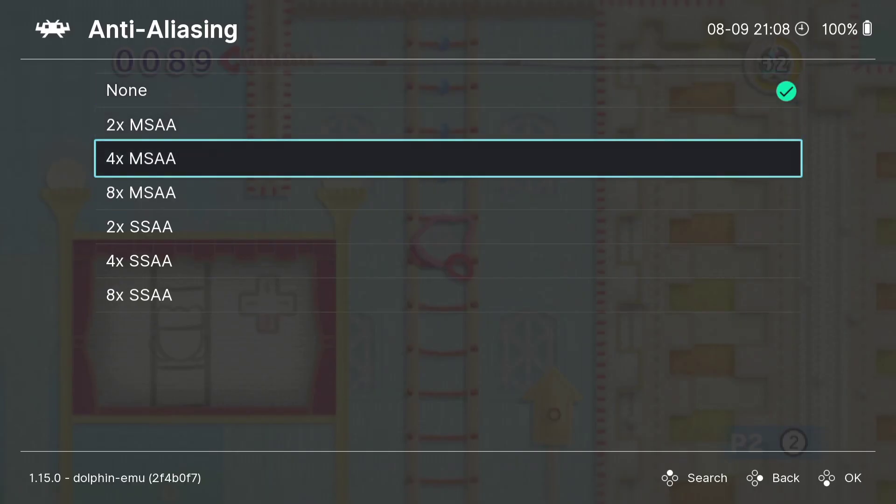
pyautogui.press('Return')
# - Set the core's maximum anisotropy to 4x
pyautogui.press('Down')
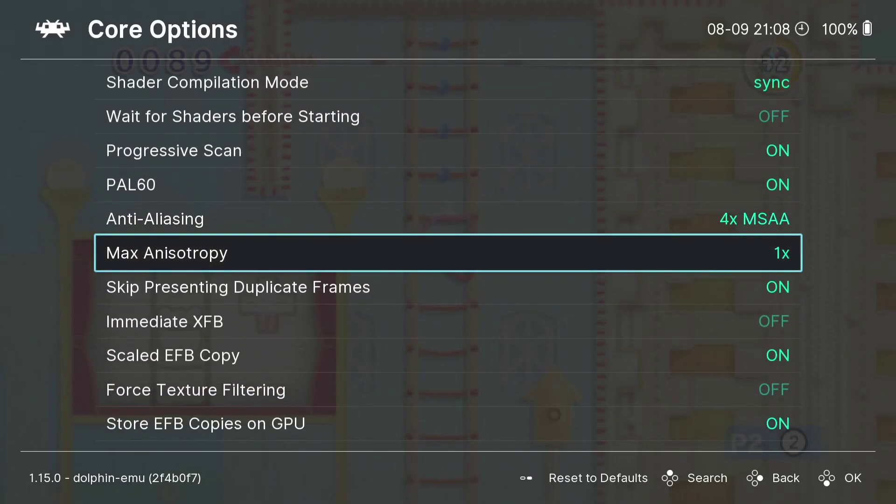
pyautogui.press('Return')
pyautogui.press('Down')
pyautogui.press('Down')
pyautogui.press('Return')
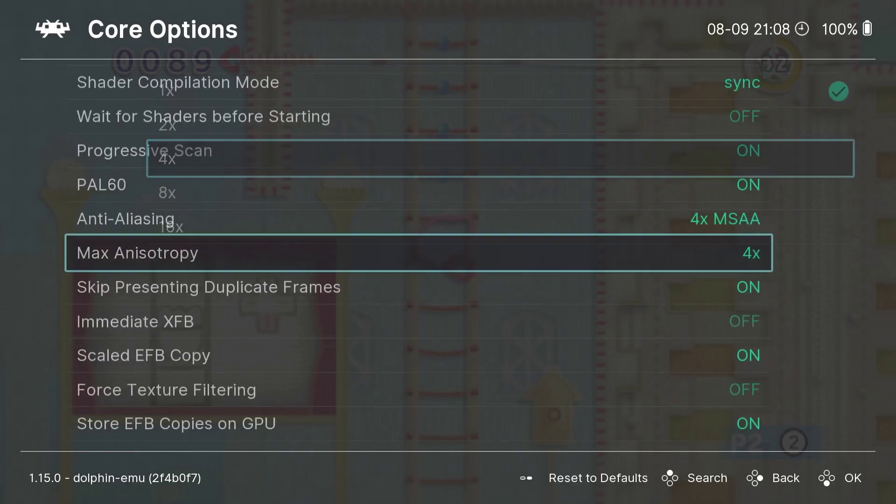
# - Save the current configuration to the existing configuration file, retroarch.cfg
pyautogui.press('BackSpace')
pyautogui.press('BackSpace')
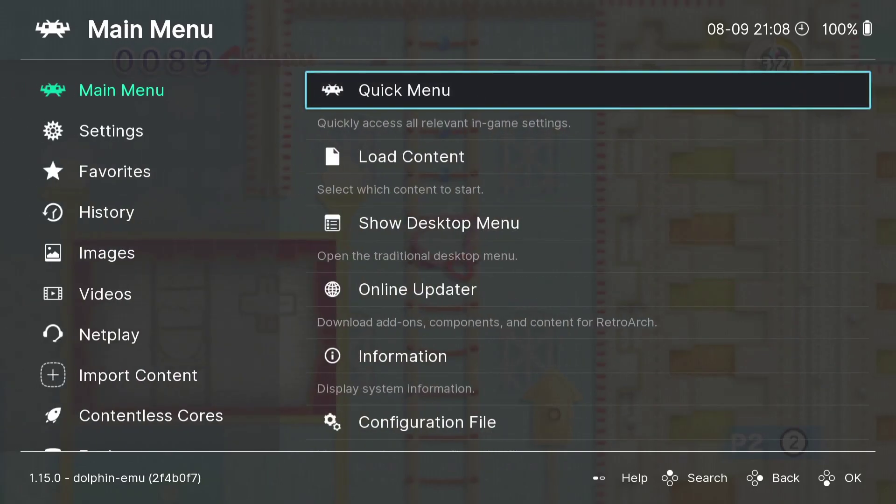
pyautogui.press('Down')
pyautogui.press('Down')
pyautogui.press('Down')
pyautogui.press('Down')
pyautogui.press('Down')
pyautogui.press('Return')
pyautogui.press('Down')
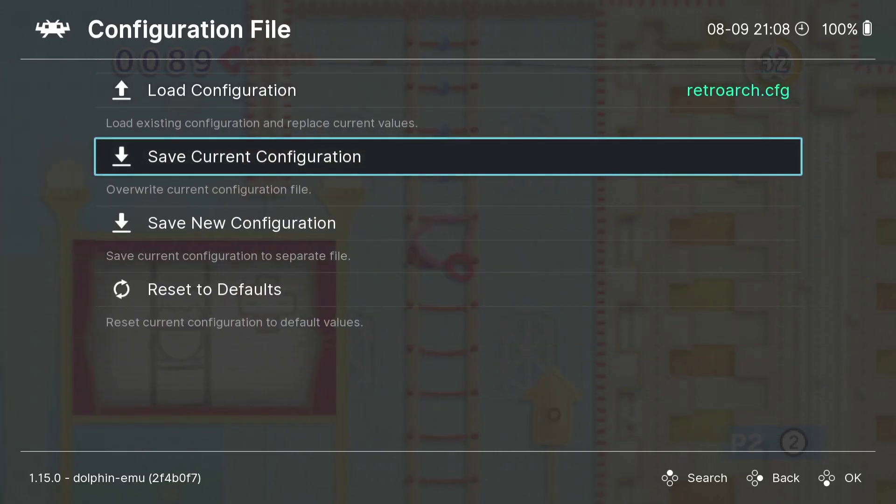
pyautogui.press('Return')
pyautogui.press('BackSpace')
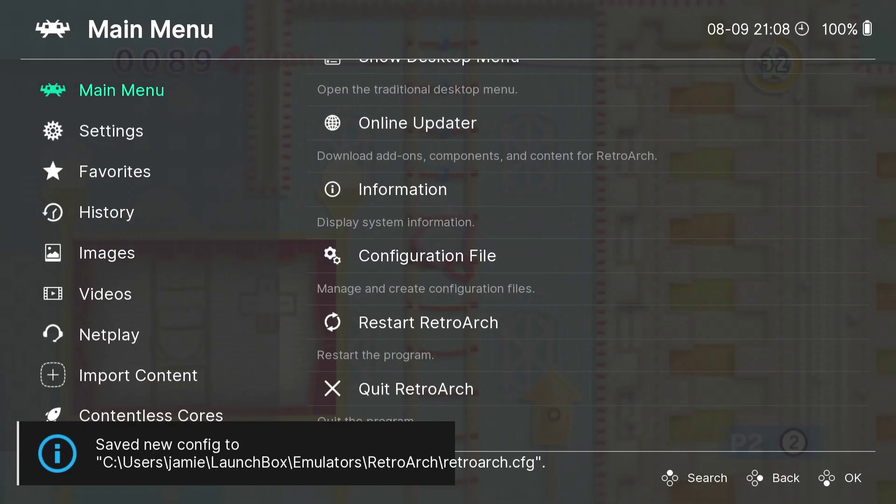
# - Return to the running game and continue Kirby's climb up the rope ladder
pyautogui.press('Down')
pyautogui.press('Left')
pyautogui.press('Up')
pyautogui.press('Down')
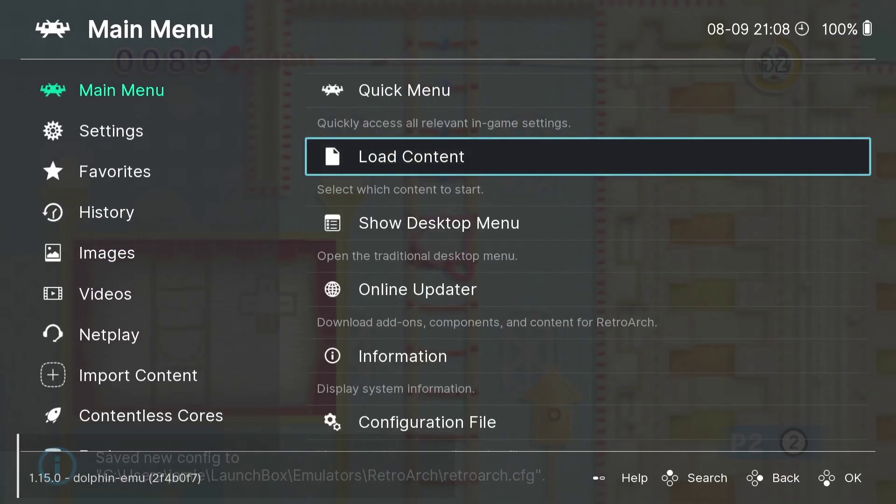
pyautogui.press('Up')
pyautogui.press('Return')
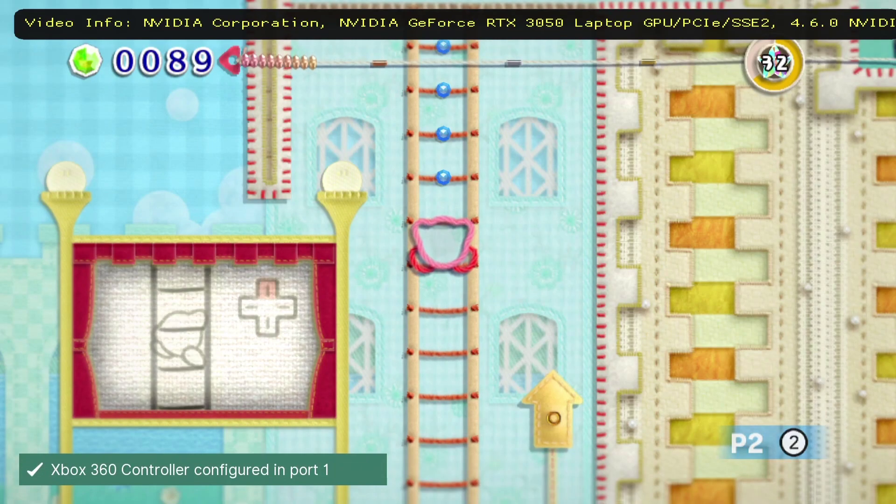
pyautogui.press('Up')
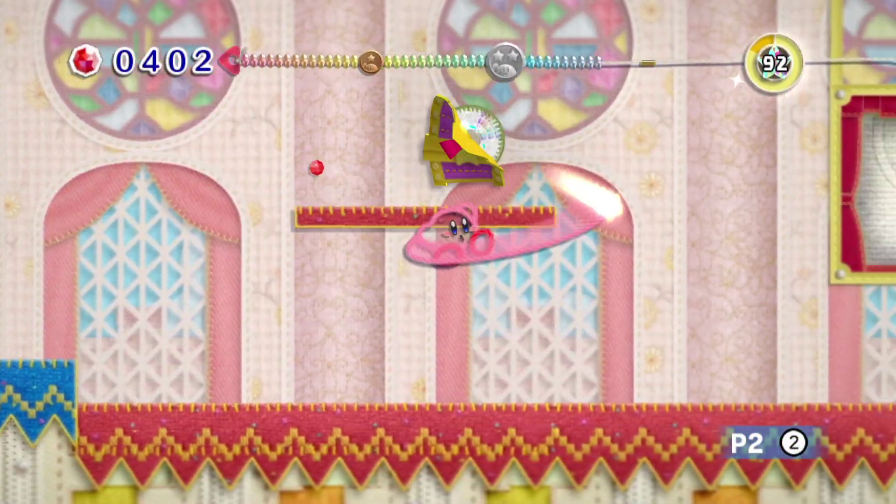
# - Pause the game beside the opened treasure chest and save a state to slot 0
pyautogui.press('F1')
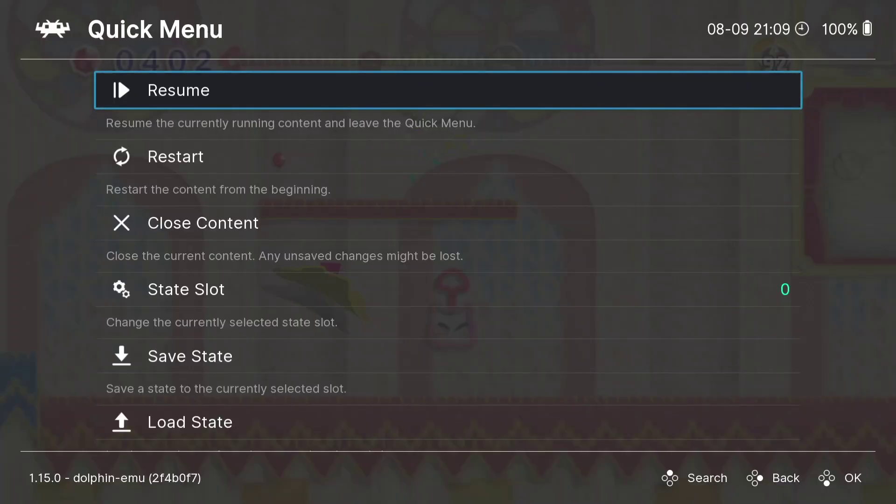
pyautogui.press('Down')
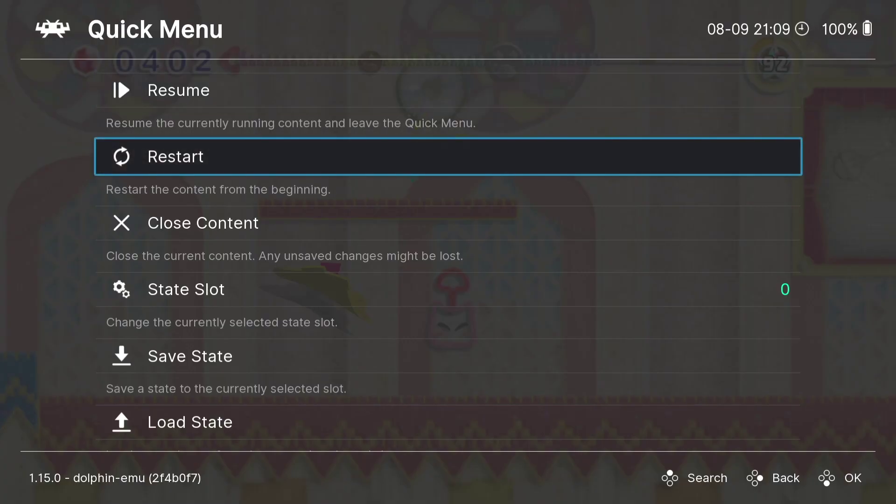
pyautogui.press('Down')
pyautogui.press('Down')
pyautogui.press('Down')
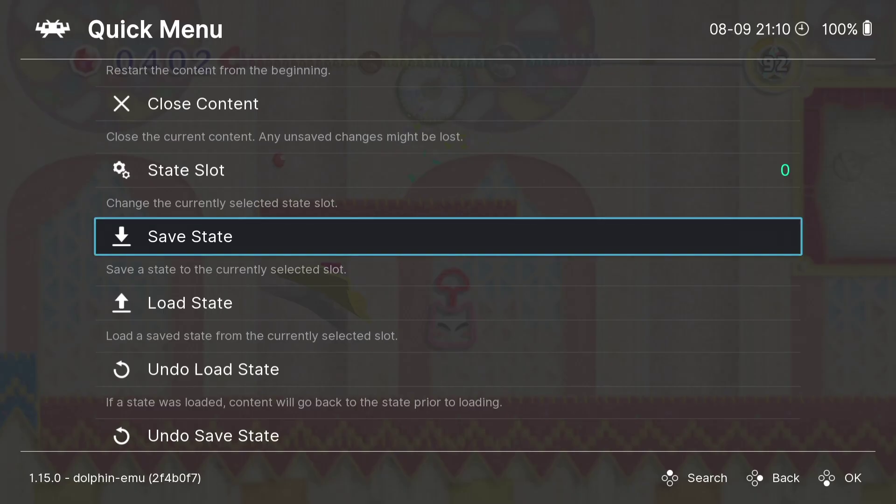
pyautogui.press('Return')
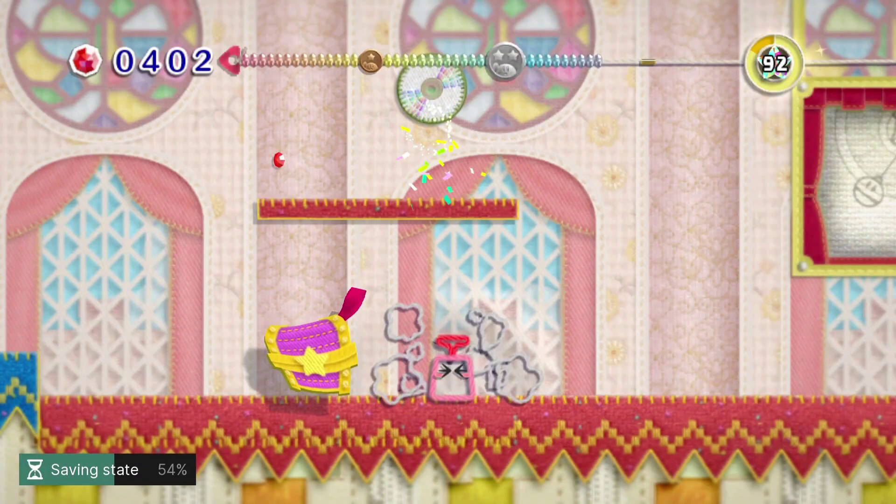
# - Run Kirby along the red carpet to the bell wheel, jump and whip the golden bell
pyautogui.press('Right')
pyautogui.press('Right')
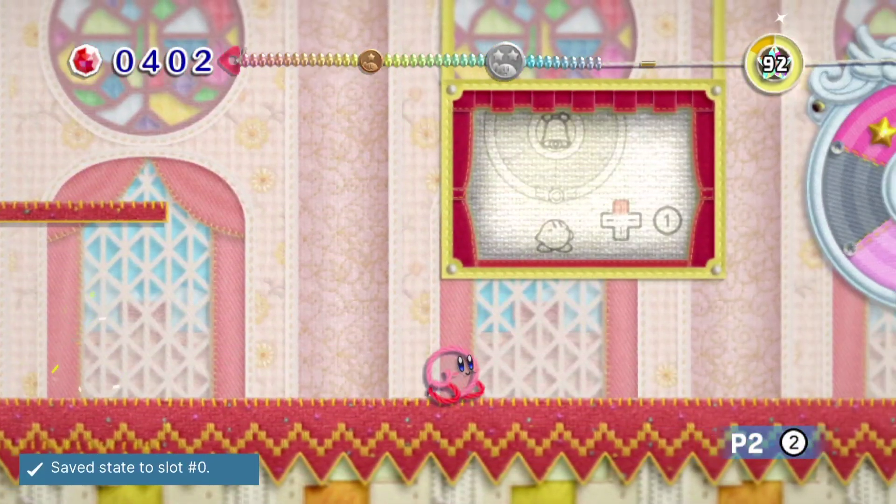
pyautogui.press('x')
pyautogui.press('Right')
pyautogui.press('z')
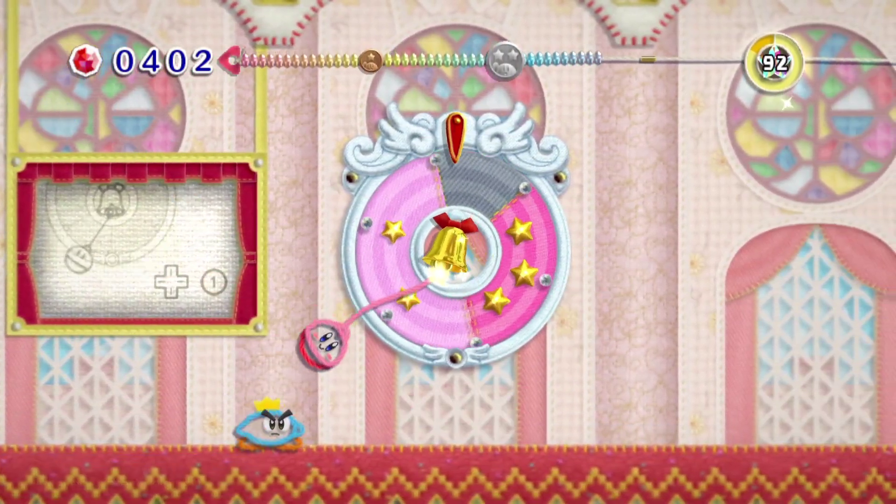
# - Load the saved state from slot 0
pyautogui.press('F1')
pyautogui.press('Down')
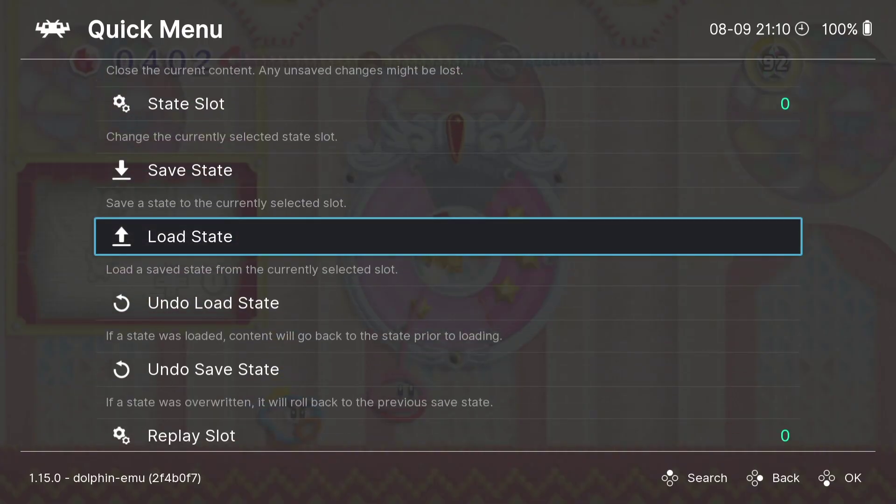
pyautogui.press('Return')
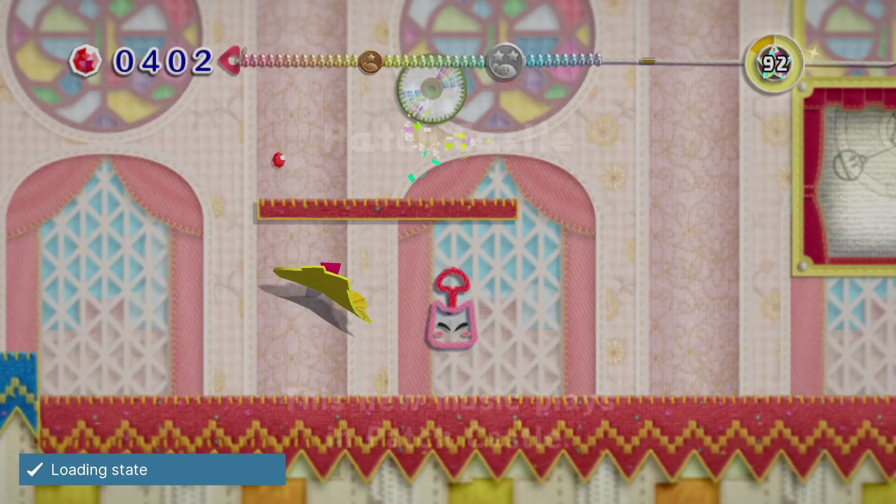
# - Move Kirby away from the treasure chest, whip while jumping, and run on to the bell wheel
pyautogui.press('x')
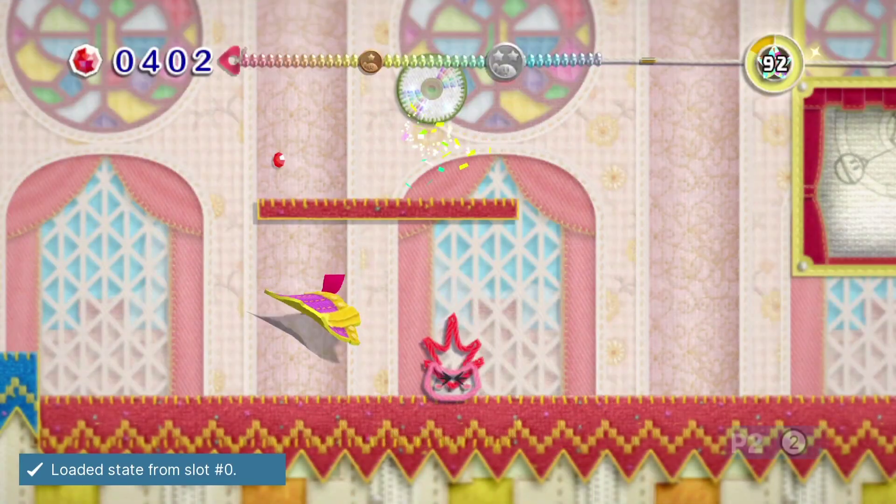
pyautogui.press('Right')
pyautogui.press('Right')
pyautogui.press('x')
pyautogui.press('z')
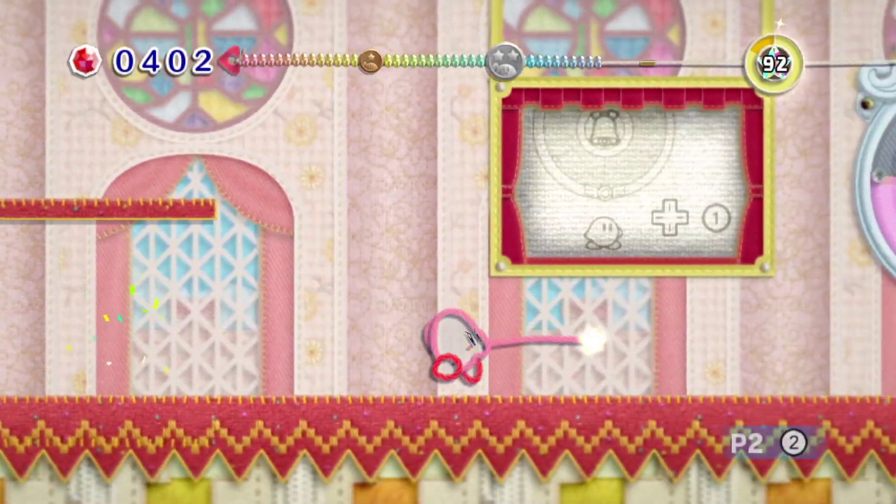
pyautogui.press('Right')
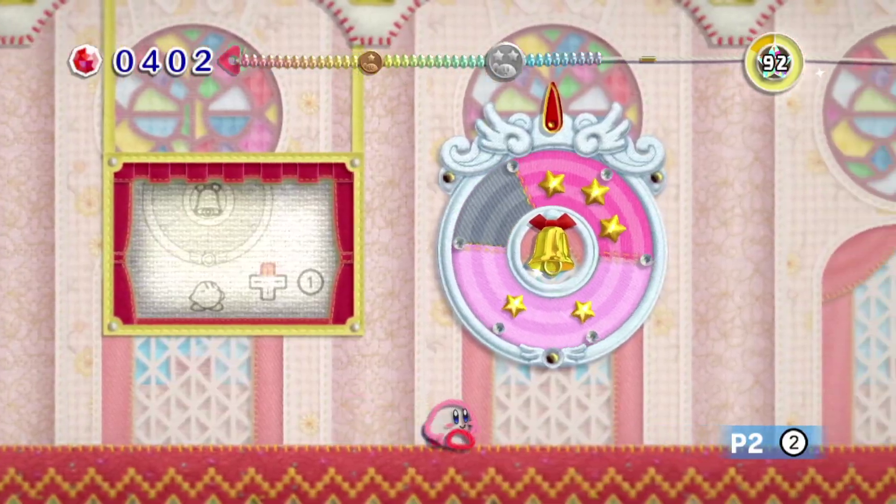
# - Pause the game and look through the Quick Menu entries from Load State down to Add to Favorites
pyautogui.press('F1')
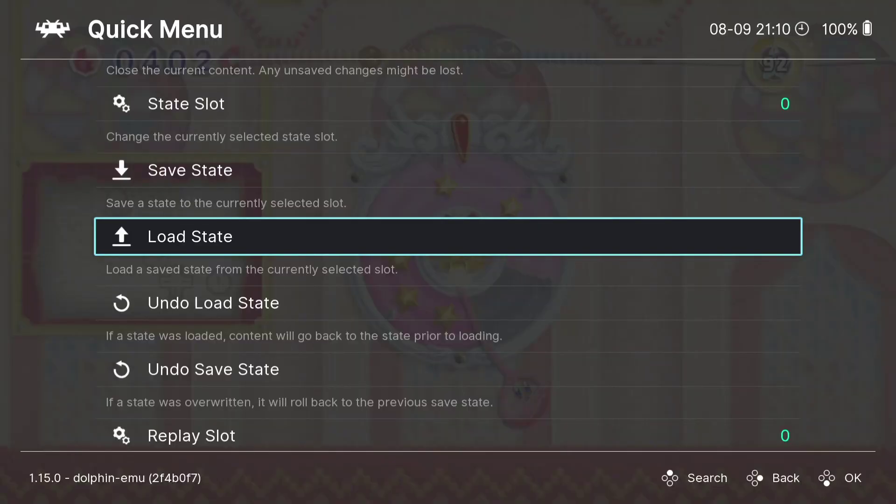
pyautogui.press('Down')
pyautogui.press('Down')
pyautogui.press('Down')
pyautogui.press('Down')
pyautogui.press('Down')
pyautogui.press('Down')
pyautogui.press('Down')
pyautogui.press('Down')
pyautogui.press('Down')
pyautogui.press('Down')
pyautogui.press('Down')
pyautogui.press('Down')
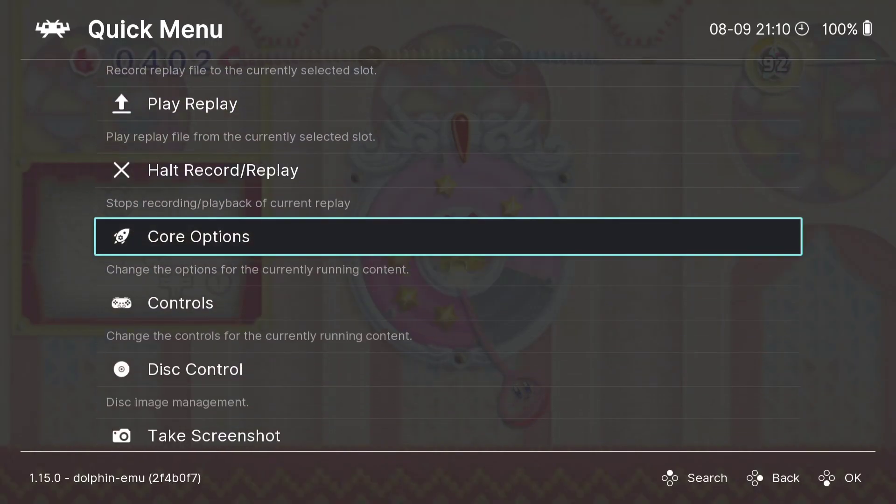
pyautogui.press('Down')
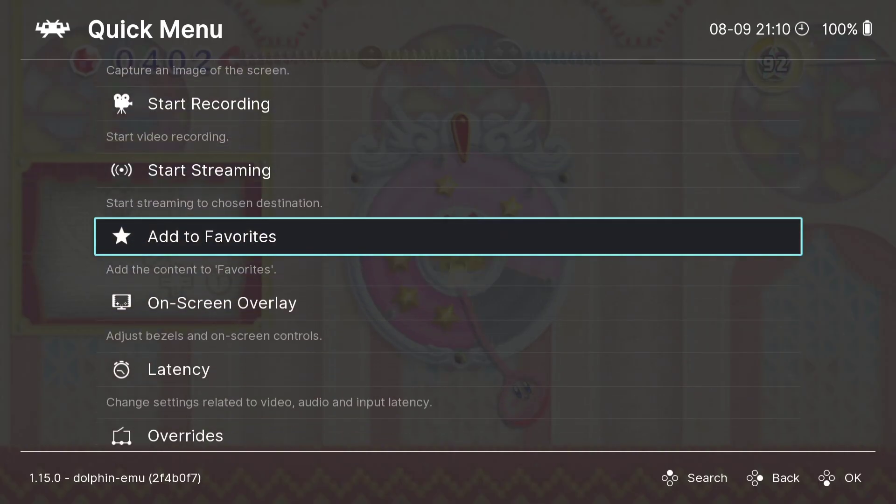
# - Leave the Quick Menu and show the history of recently played games
pyautogui.press('BackSpace')
pyautogui.press('Left')
pyautogui.press('Down')
pyautogui.press('Down')
pyautogui.press('Down')
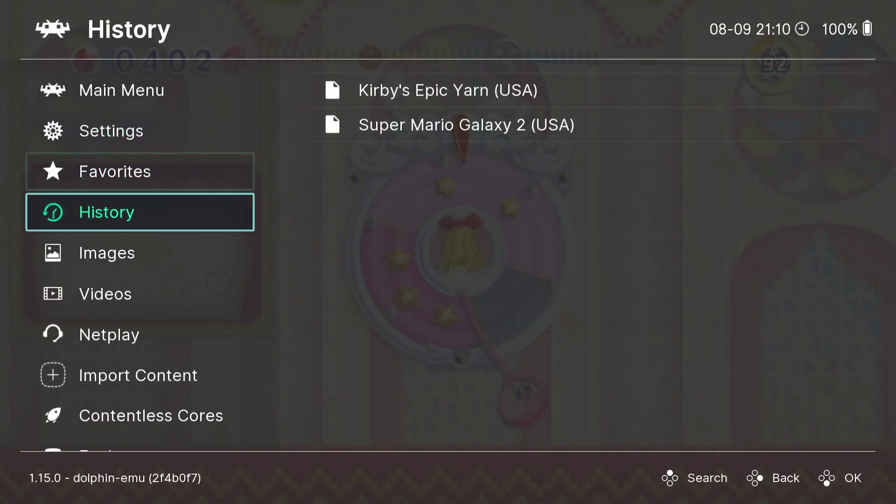